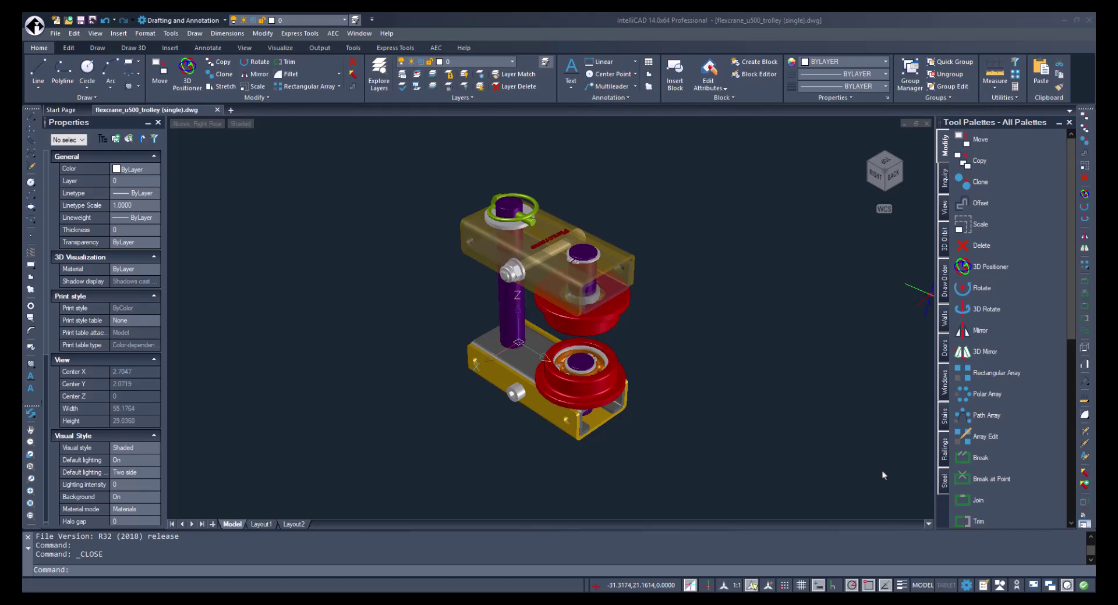
Step through the Edit, Draw, Draw 3D, Insert, Annotate, View and Visualize tabs, ending on Output.
{"action": "left_click", "coordinate": [67, 50]}
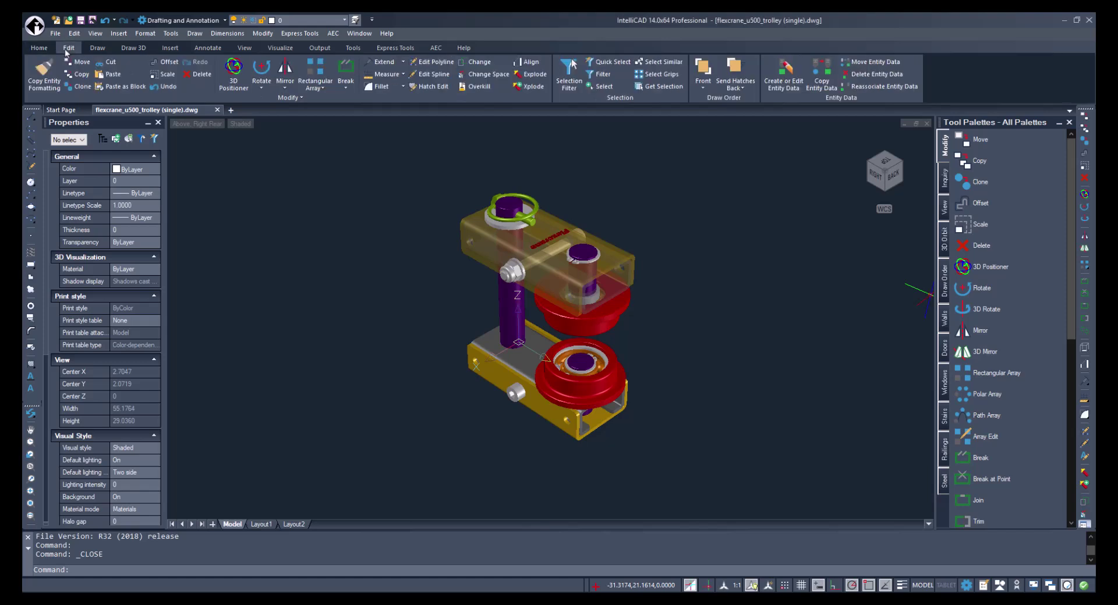
{"action": "left_click", "coordinate": [102, 49]}
{"action": "left_click", "coordinate": [134, 49]}
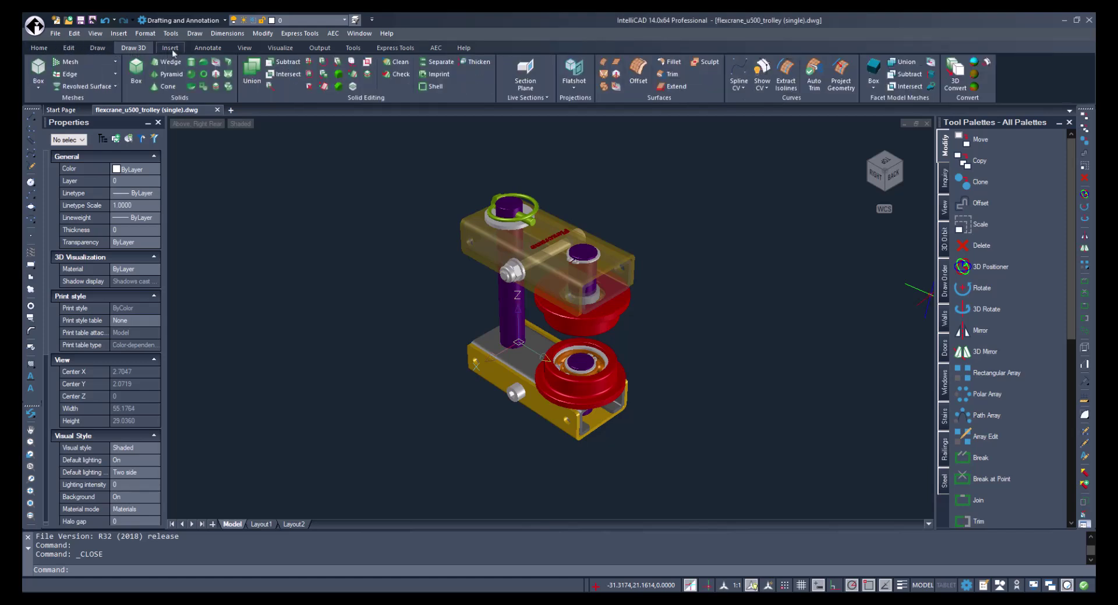
{"action": "left_click", "coordinate": [172, 51]}
{"action": "left_click", "coordinate": [207, 50]}
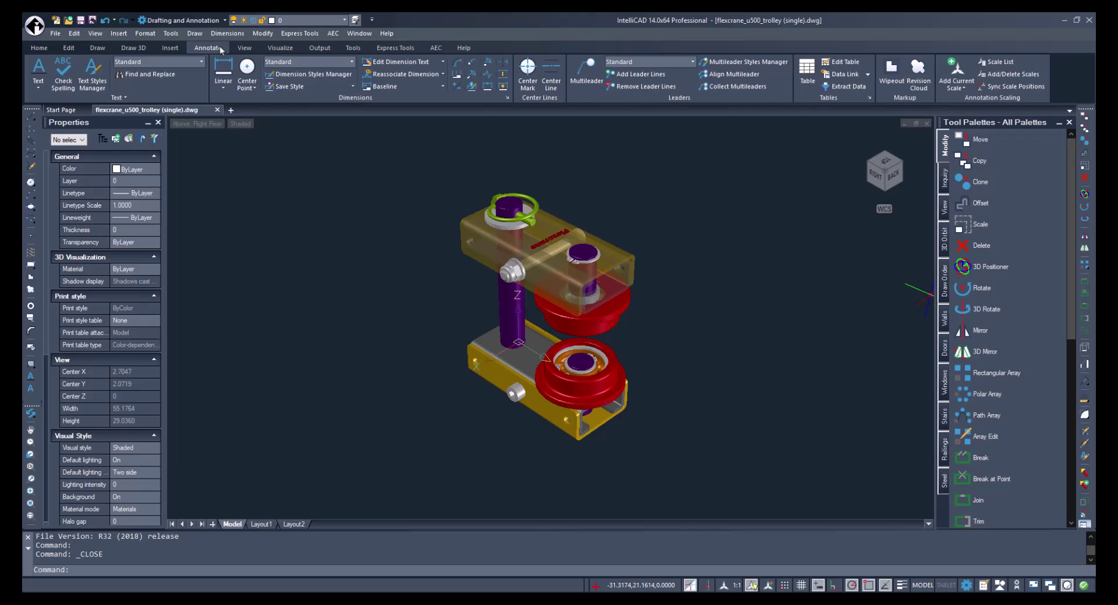
{"action": "left_click", "coordinate": [244, 51]}
{"action": "left_click", "coordinate": [287, 51]}
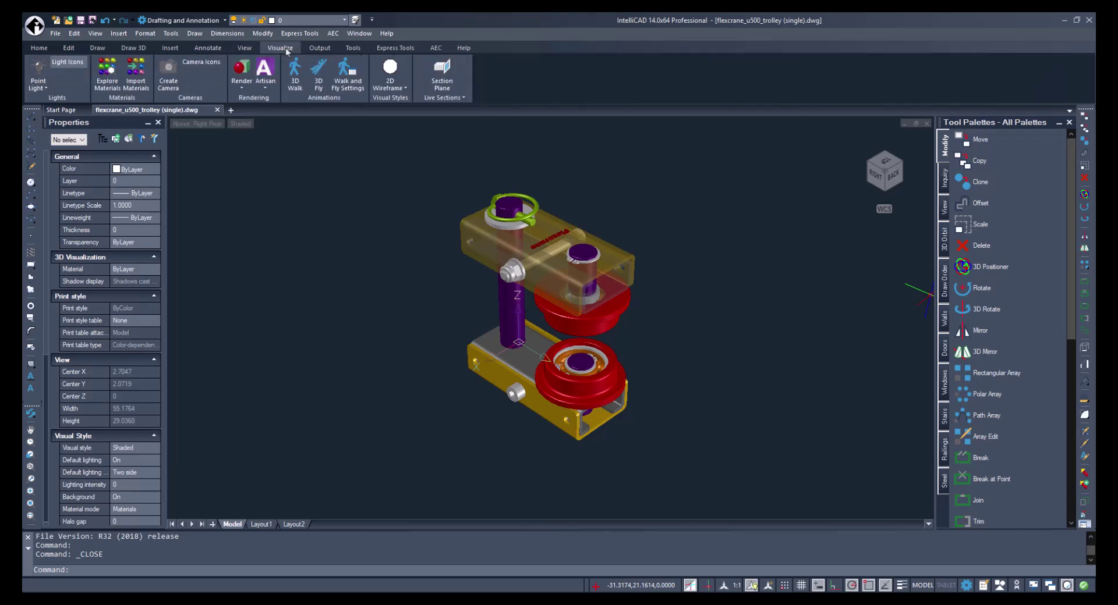
{"action": "left_click", "coordinate": [322, 50]}
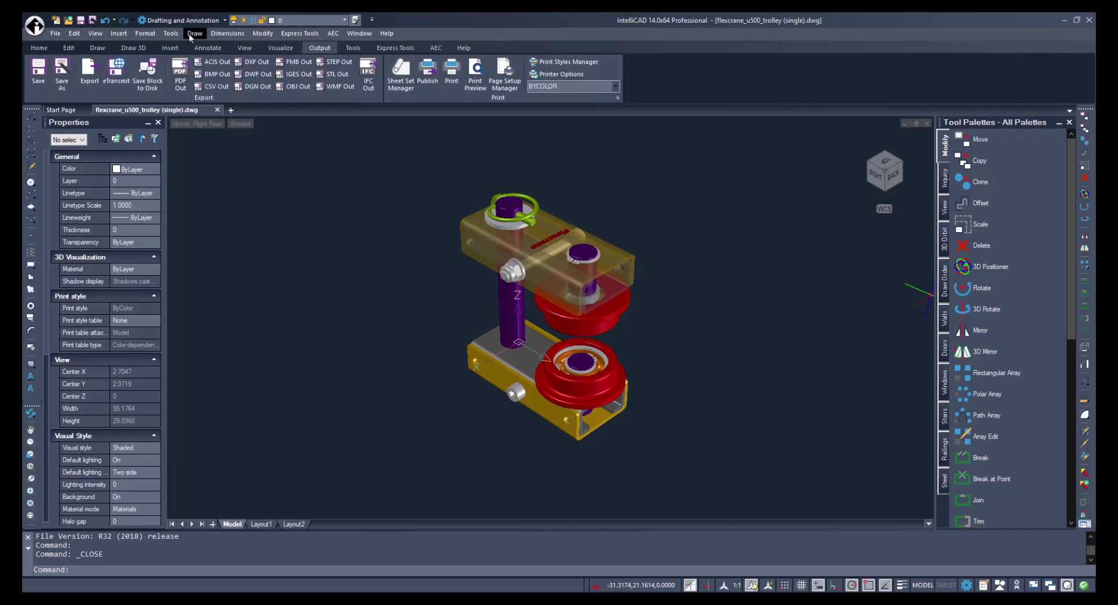
{"action": "left_click", "coordinate": [56, 34]}
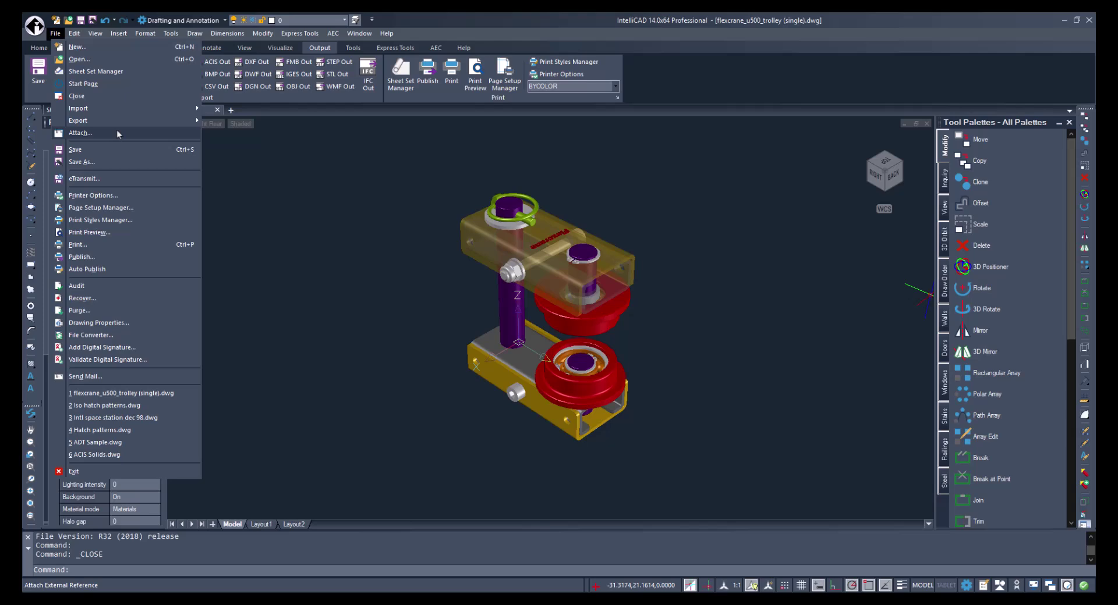
{"action": "left_click", "coordinate": [149, 35]}
{"action": "left_click", "coordinate": [145, 33]}
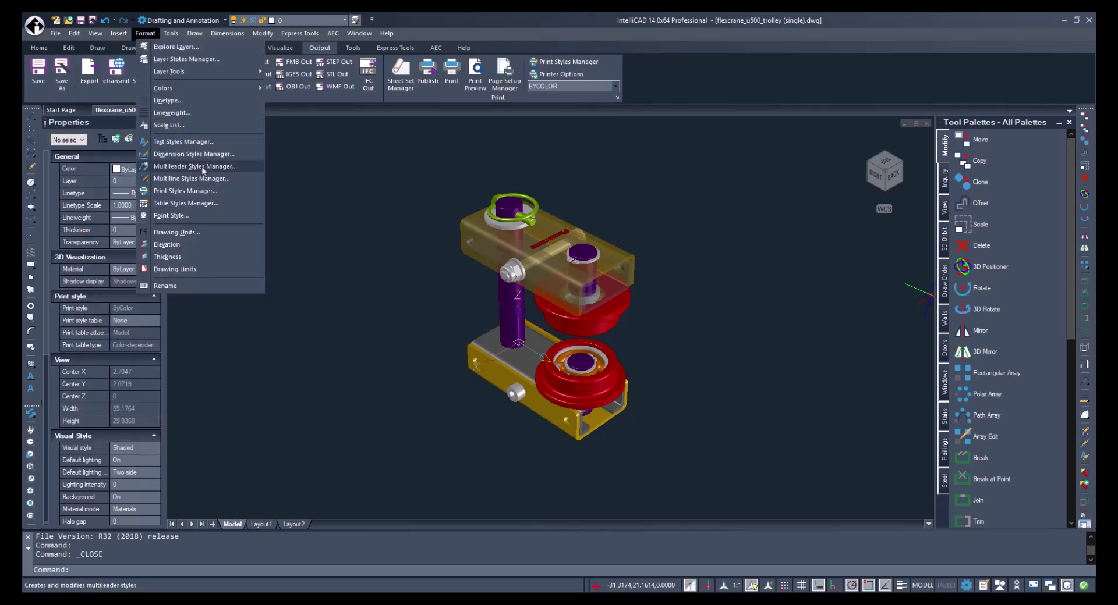
{"action": "mouse_move", "coordinate": [239, 89]}
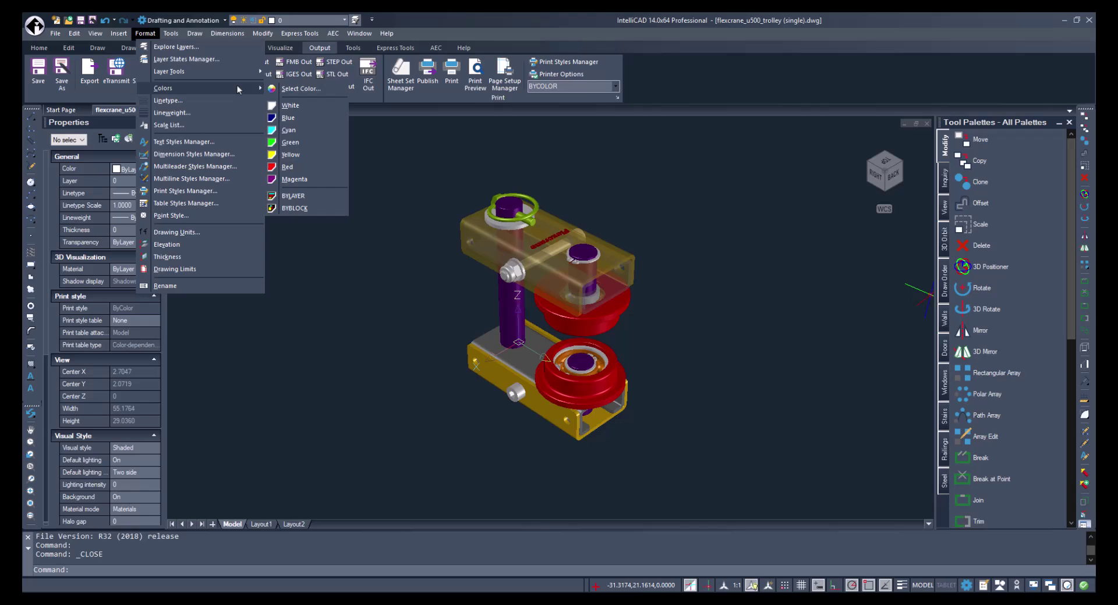
{"action": "left_click", "coordinate": [346, 21]}
{"action": "left_click", "coordinate": [102, 139]}
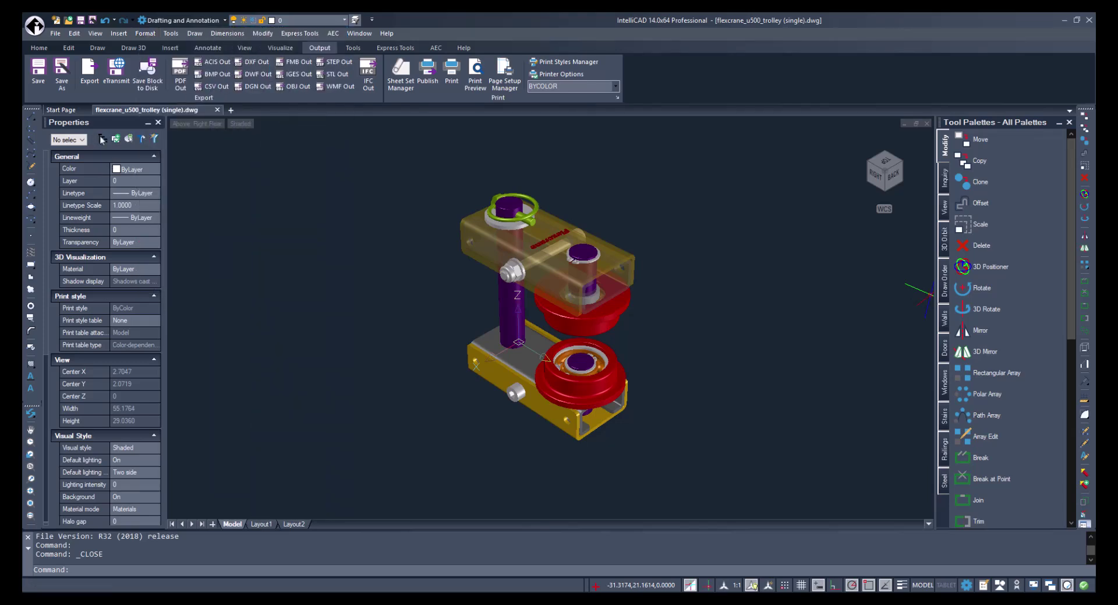
Show the selection tree in Properties, test it on the trolley's 41 solids, then pick Linetype.
{"action": "left_click", "coordinate": [102, 139]}
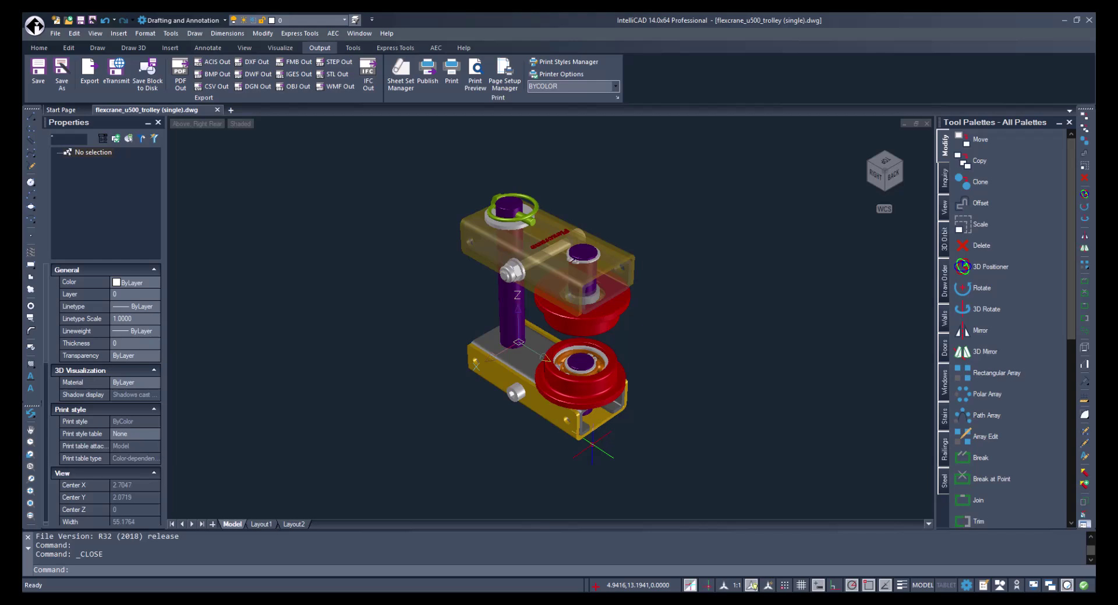
{"action": "left_click", "coordinate": [611, 461]}
{"action": "left_click", "coordinate": [460, 186]}
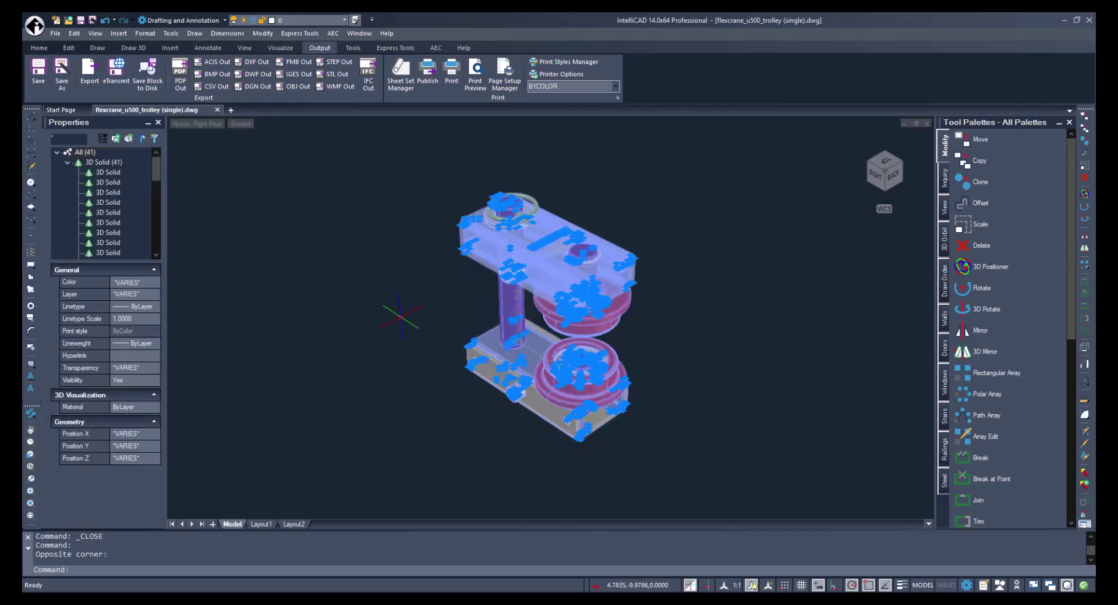
{"action": "key", "text": "Escape"}
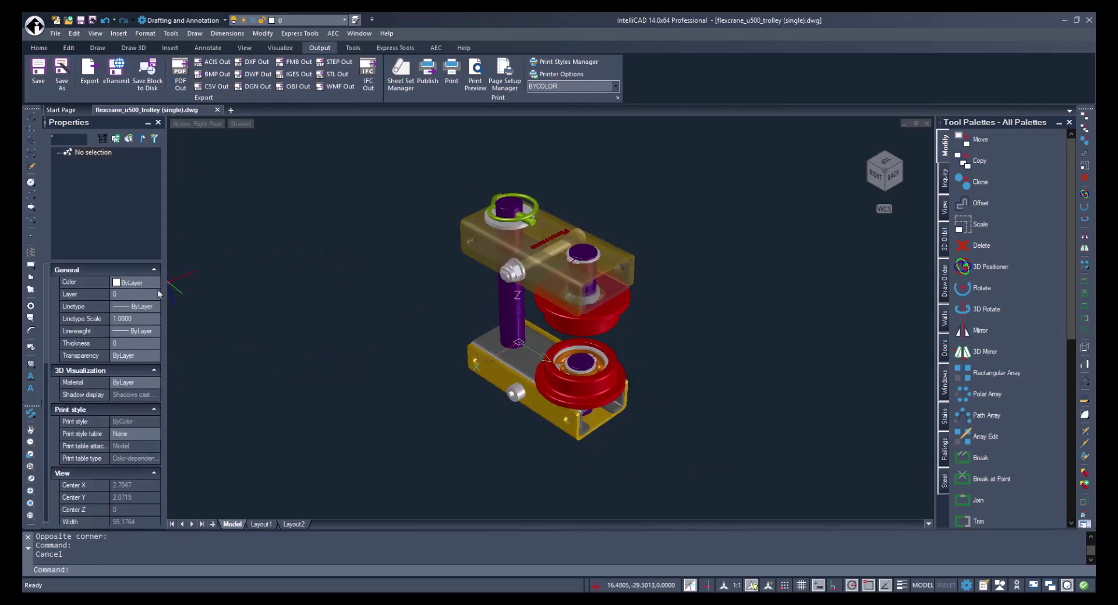
{"action": "left_click", "coordinate": [156, 308]}
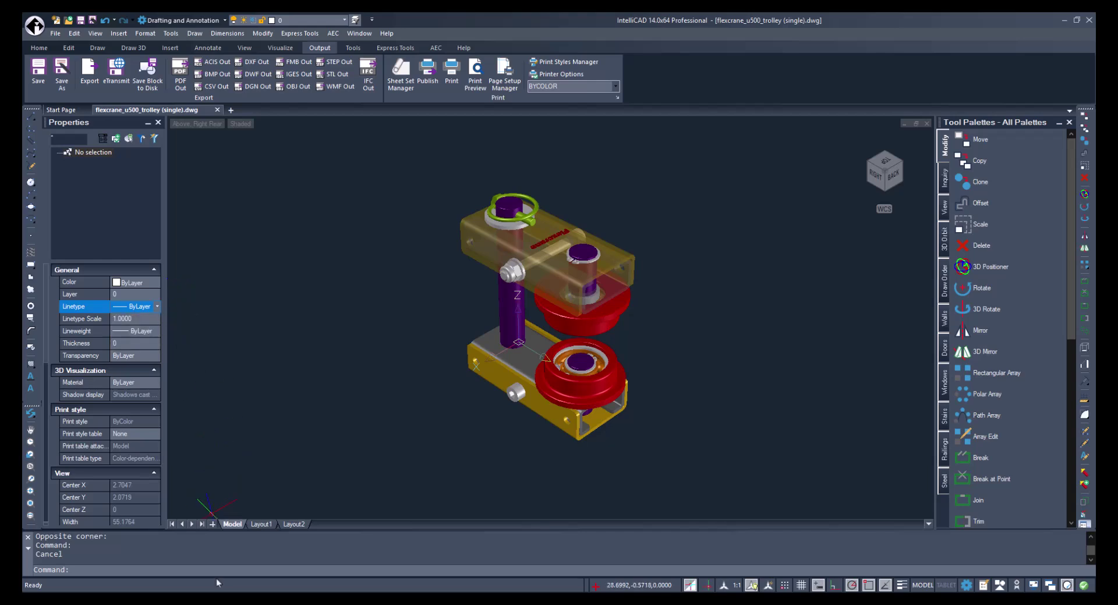
{"action": "type", "text": "op"}
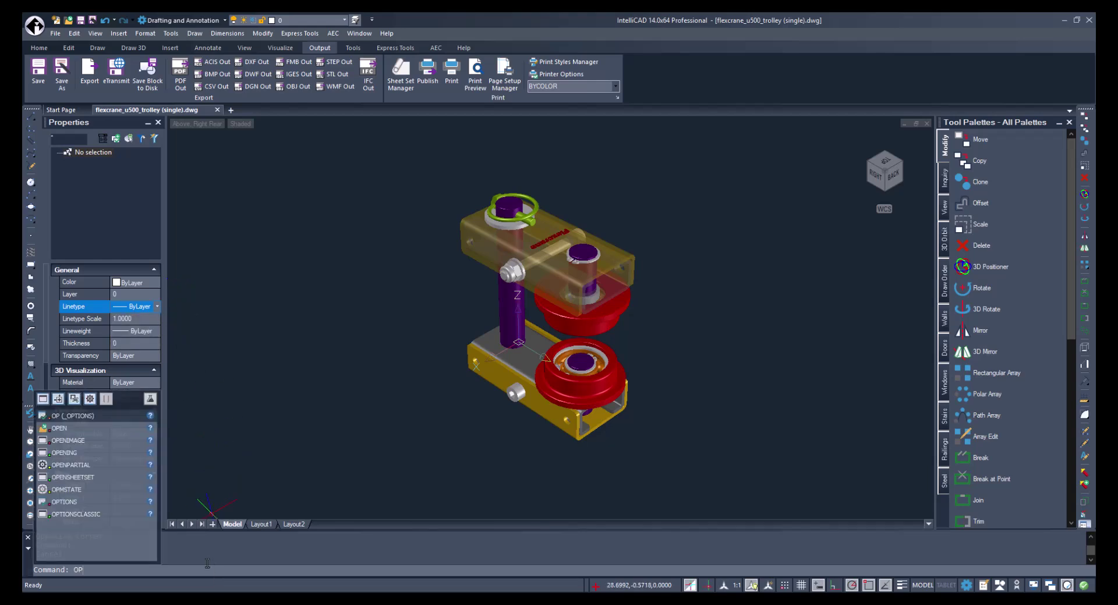
{"action": "type", "text": "t"}
{"action": "key", "text": "Return"}
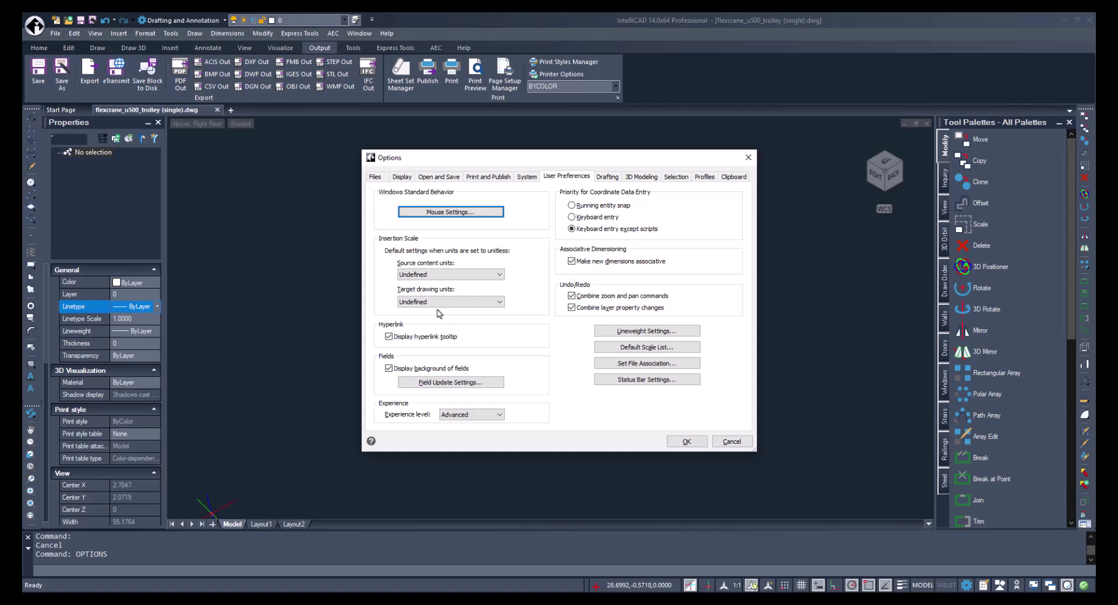
{"action": "left_click", "coordinate": [402, 177]}
{"action": "left_click", "coordinate": [494, 211]}
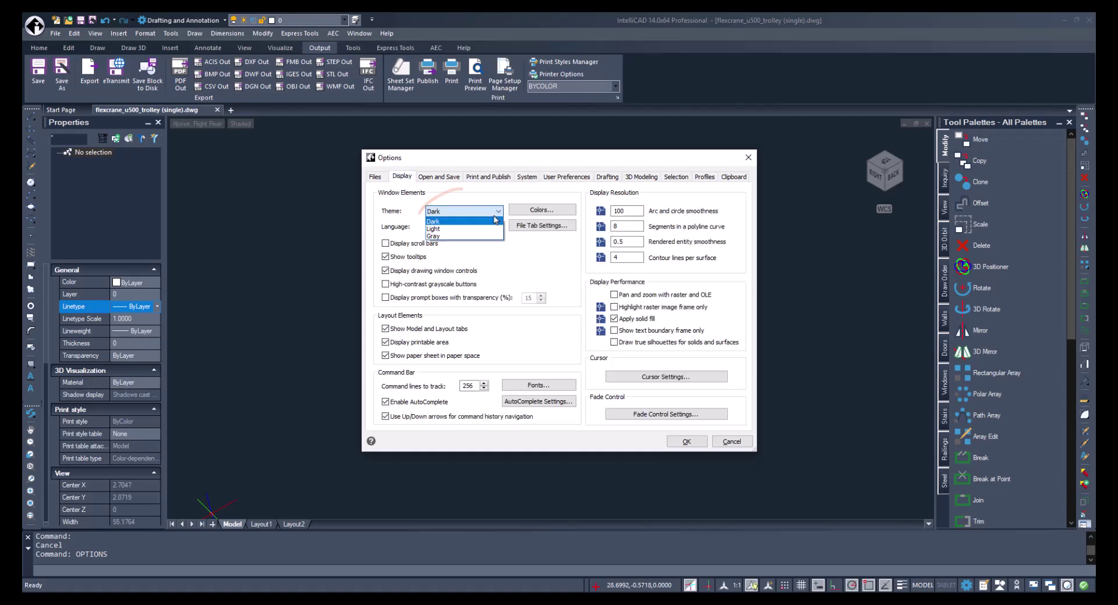
{"action": "left_click", "coordinate": [748, 158]}
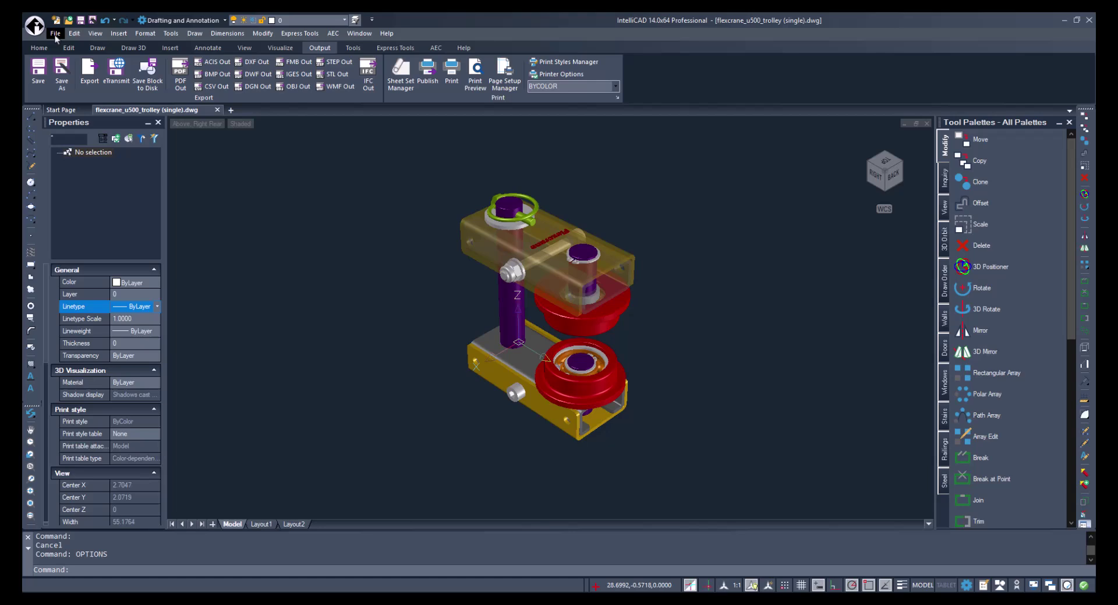
Open the layer explorer from the Home tab, then run VLISP to launch Visual Studio Code.
{"action": "left_click", "coordinate": [49, 49]}
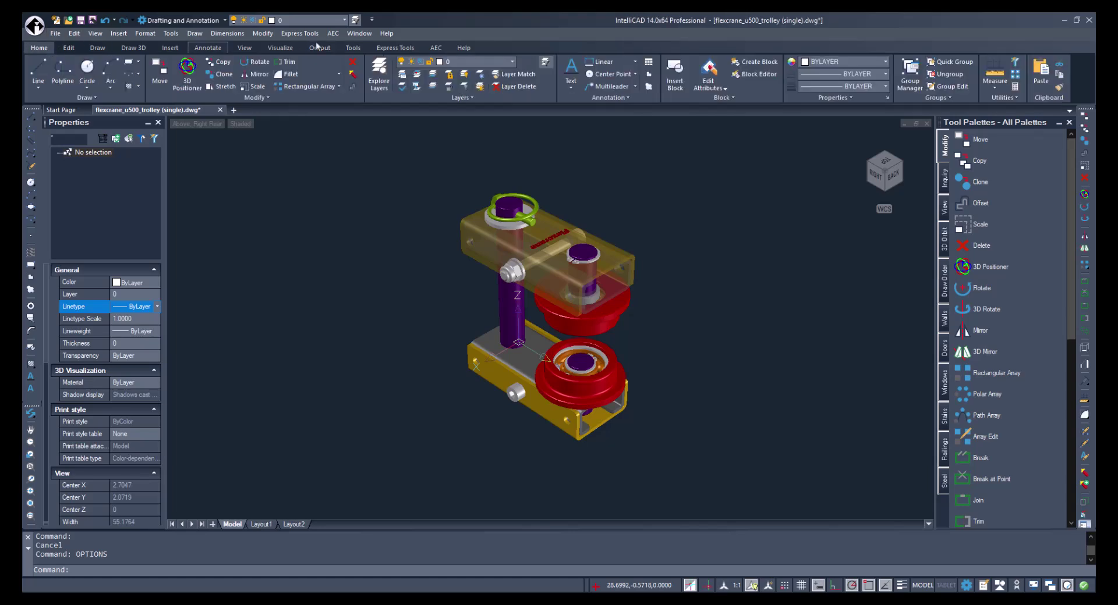
{"action": "left_click", "coordinate": [379, 82]}
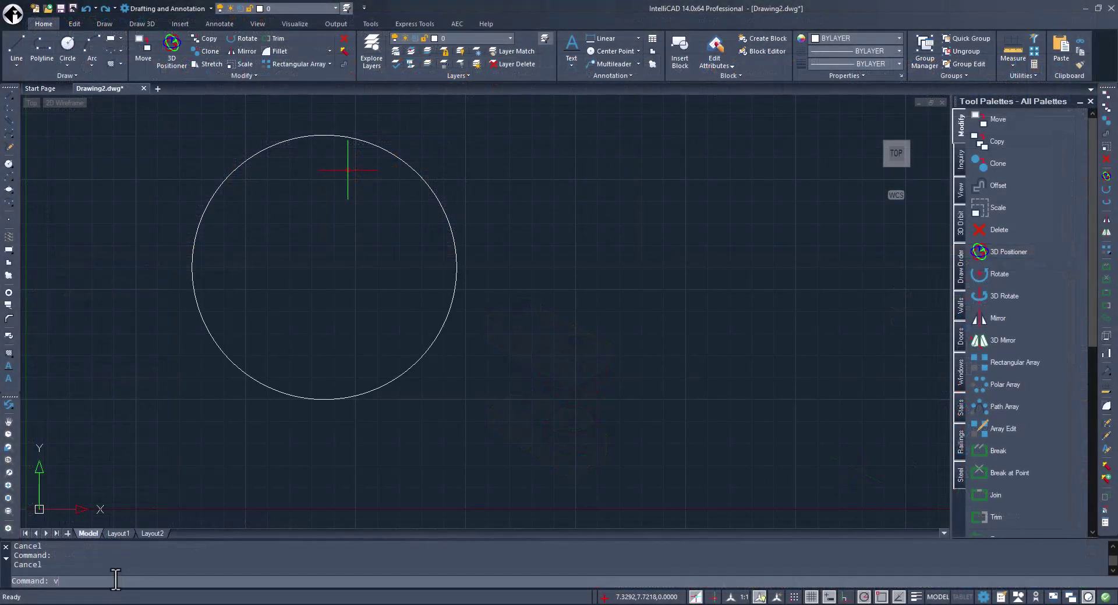
{"action": "type", "text": "lisp"}
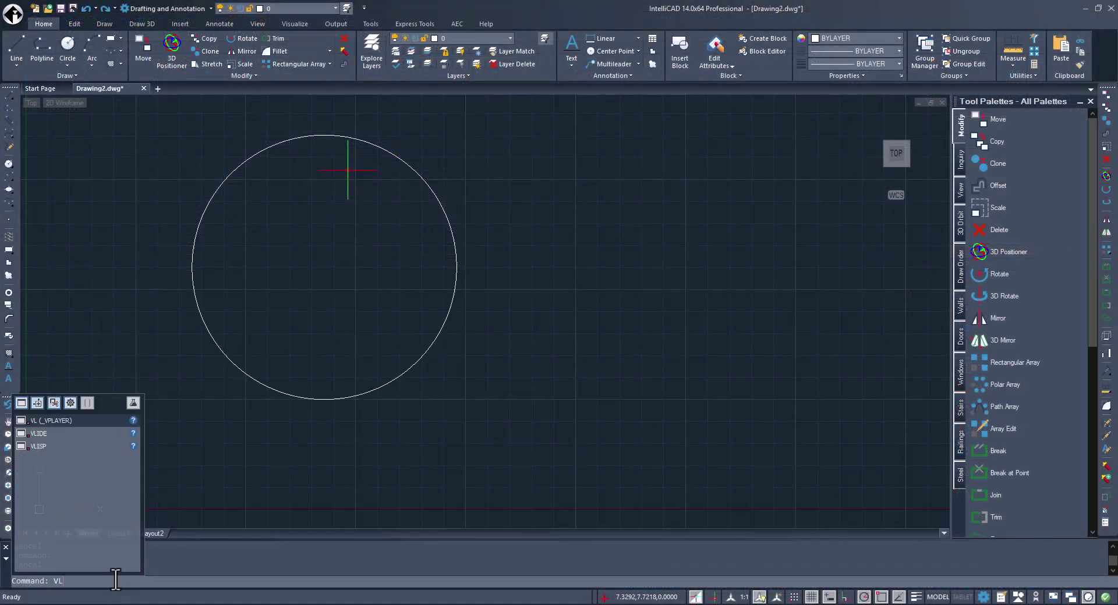
{"action": "key", "text": "Return"}
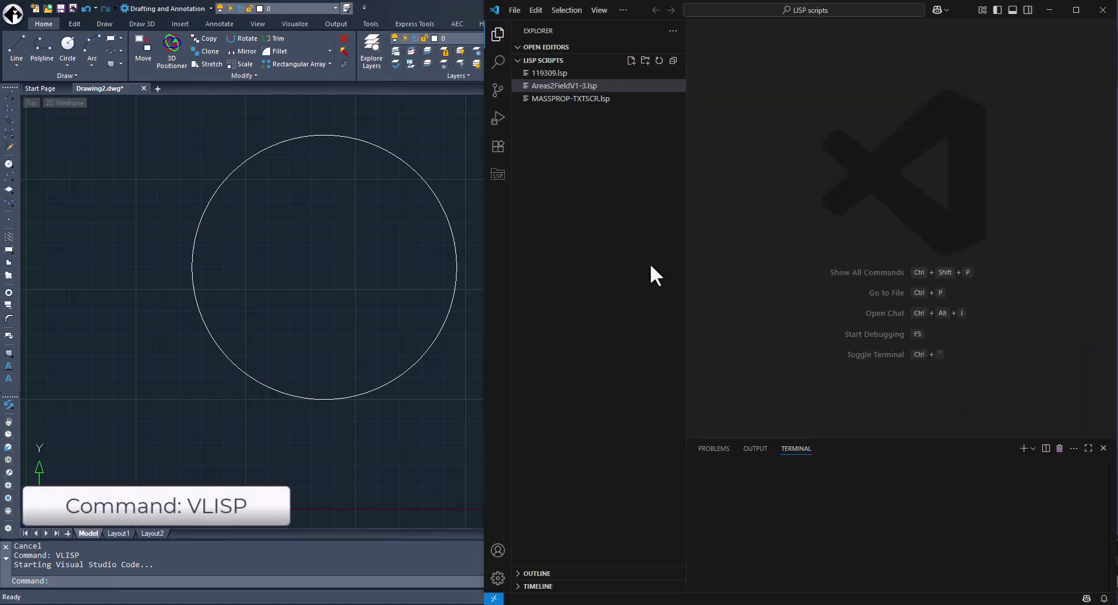
Open Areas2FieldV1-3.lsp in VS Code, set a breakpoint on line 49, and start debugging.
{"action": "left_click", "coordinate": [881, 346]}
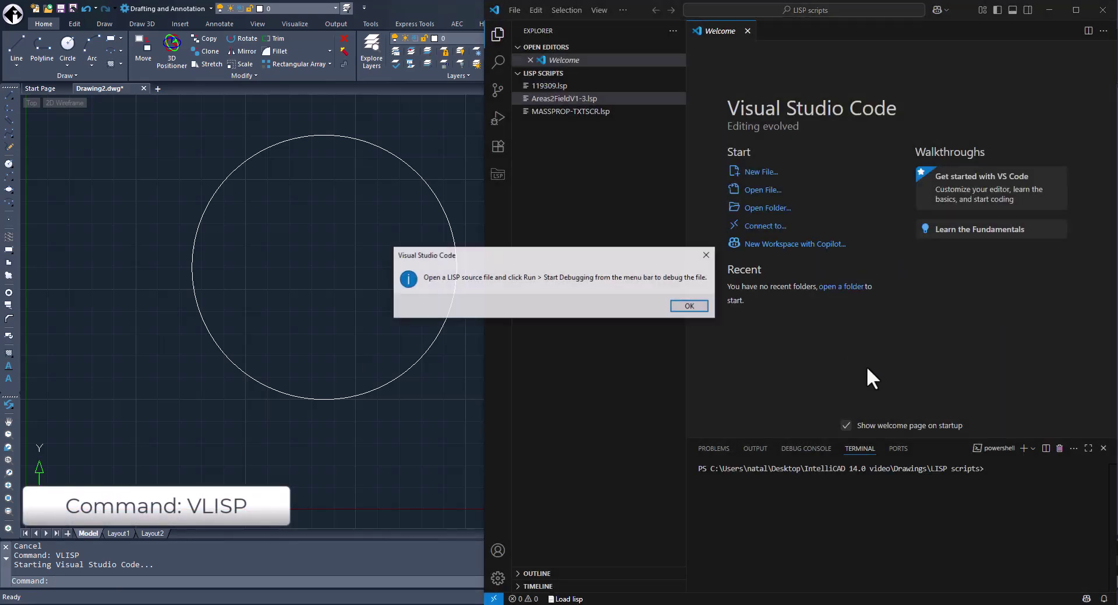
{"action": "left_click", "coordinate": [678, 307]}
{"action": "double_click", "coordinate": [588, 99]}
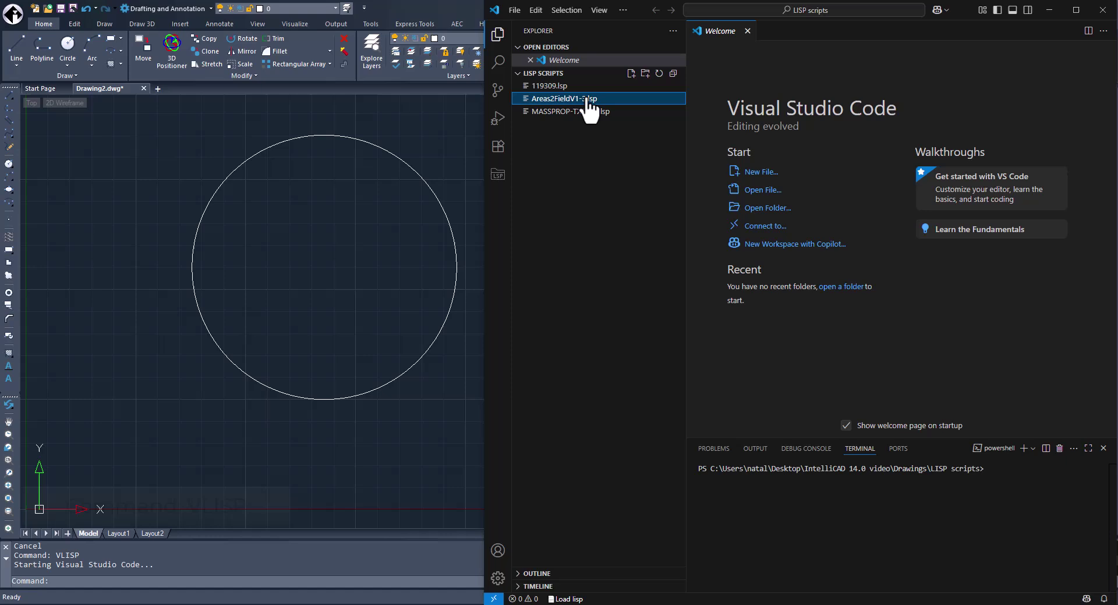
{"action": "left_click", "coordinate": [696, 141]}
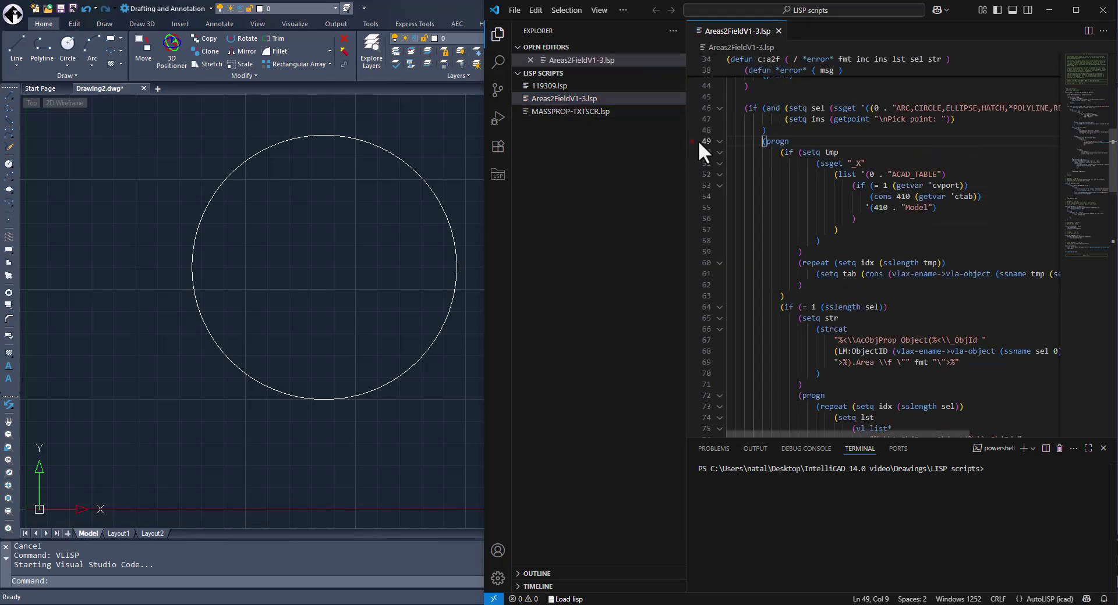
{"action": "left_click", "coordinate": [502, 119]}
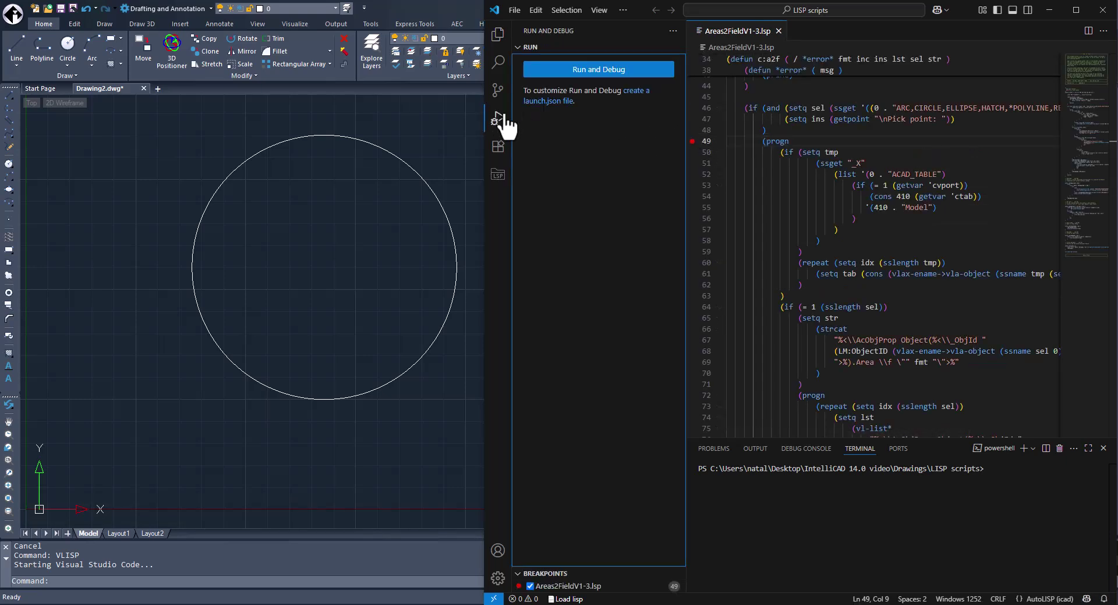
{"action": "left_click", "coordinate": [585, 71]}
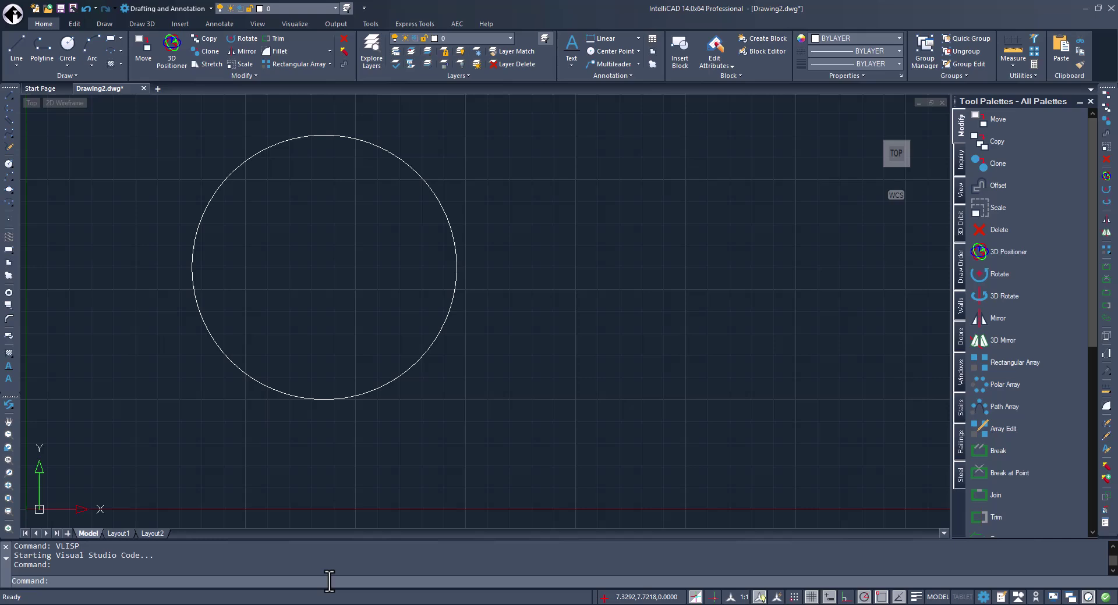
Run A2F on the window-selected circle in IntelliCAD and resume after the line 49 breakpoint.
{"action": "left_click", "coordinate": [1089, 11]}
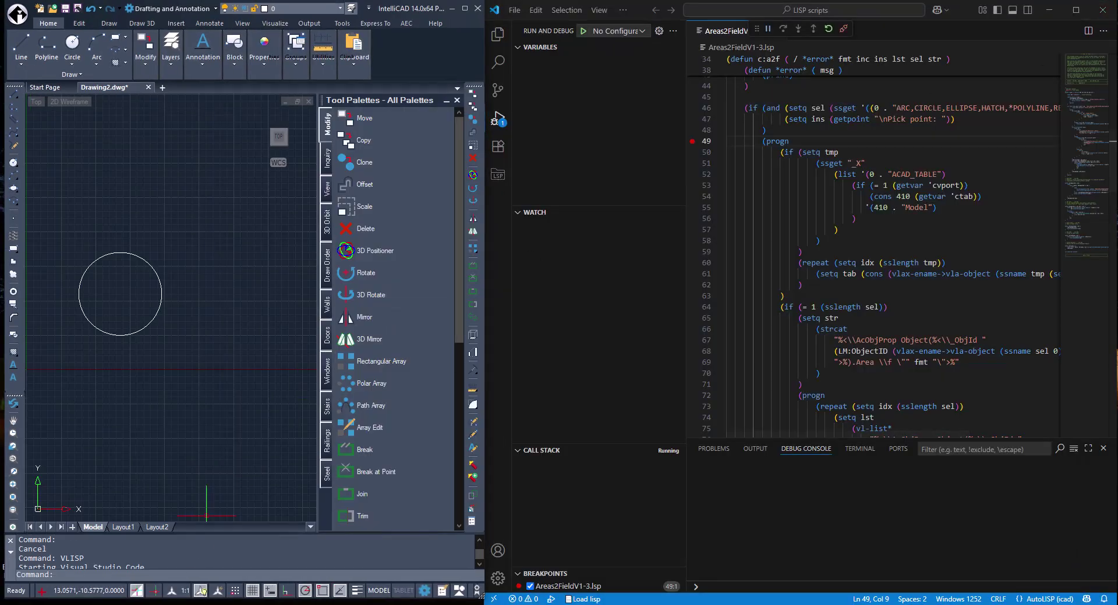
{"action": "type", "text": "A2F"}
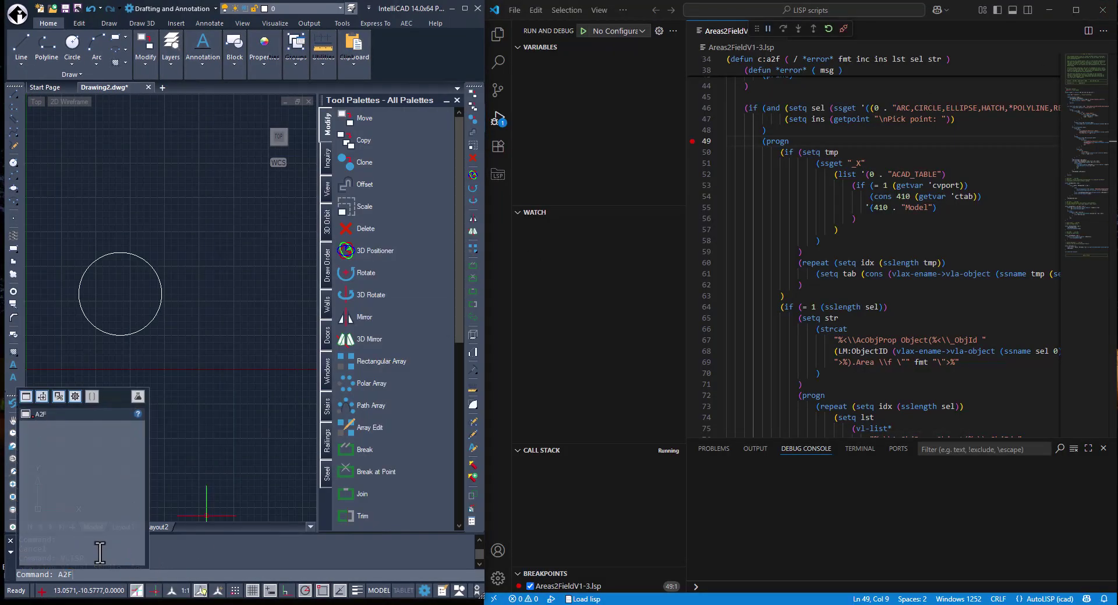
{"action": "key", "text": "Return"}
{"action": "left_click", "coordinate": [185, 340]}
{"action": "left_click", "coordinate": [47, 213]}
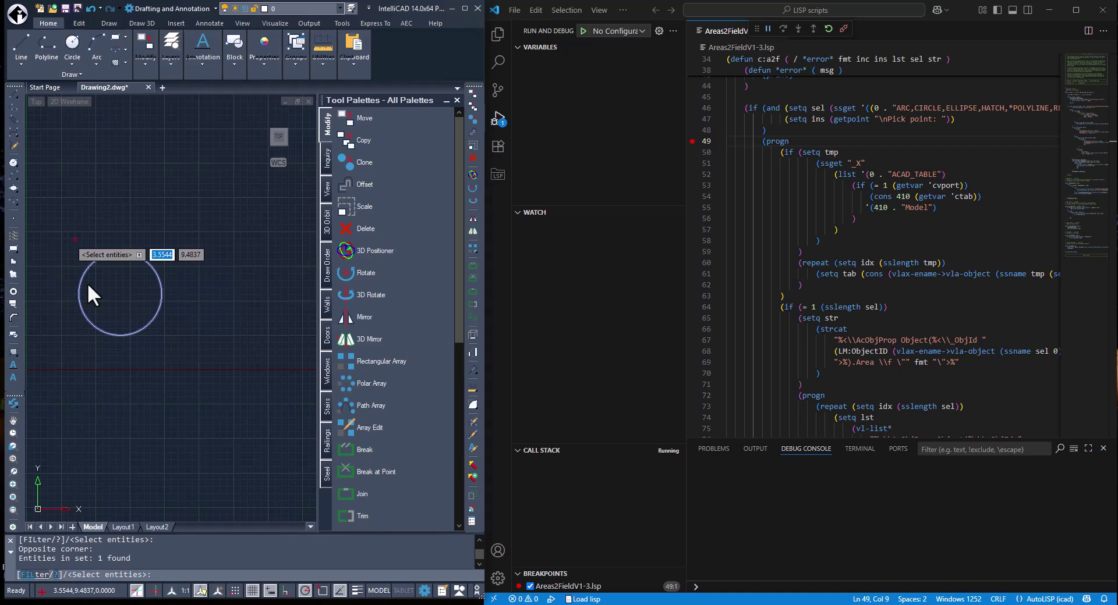
{"action": "key", "text": "Return"}
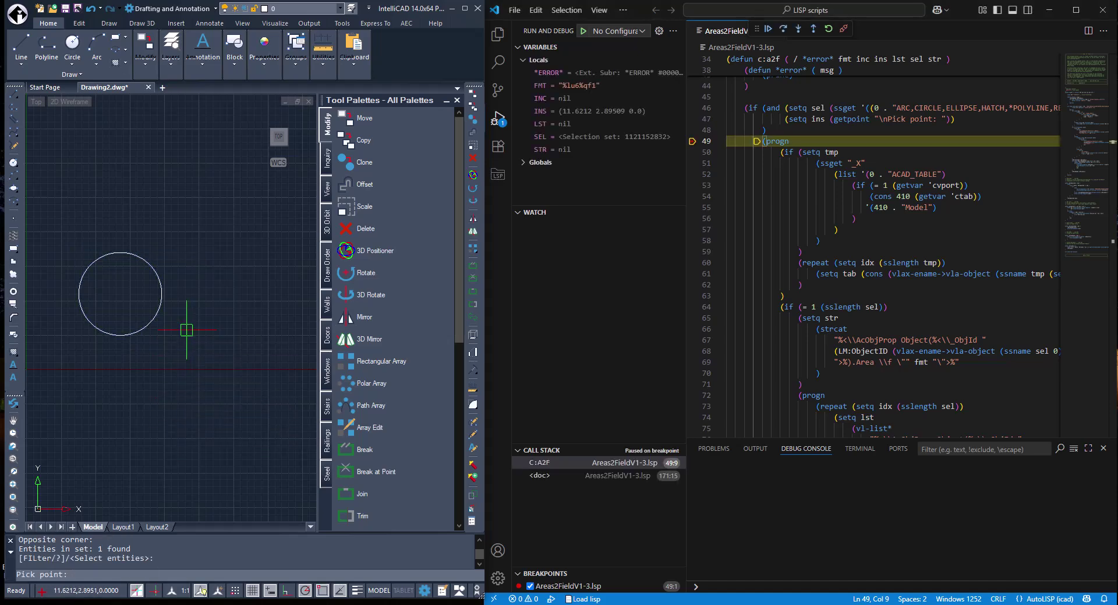
{"action": "left_click", "coordinate": [768, 29]}
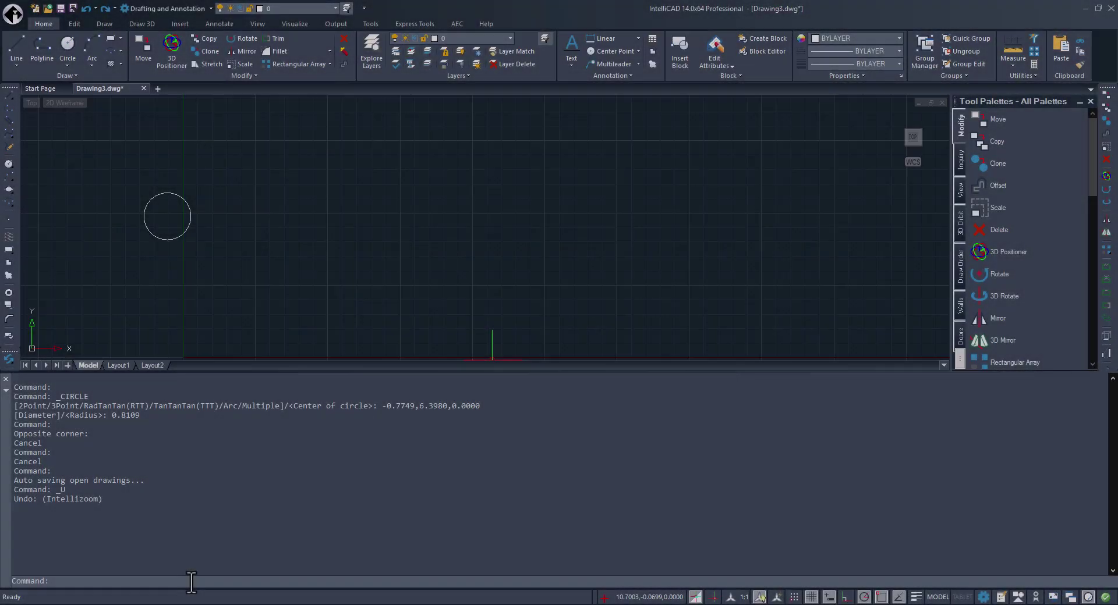
Run (dumpallproperties (entlast)) and scroll up through the circle's property dump in the history.
{"action": "type", "text": "(dumpallproperties(entlast))"}
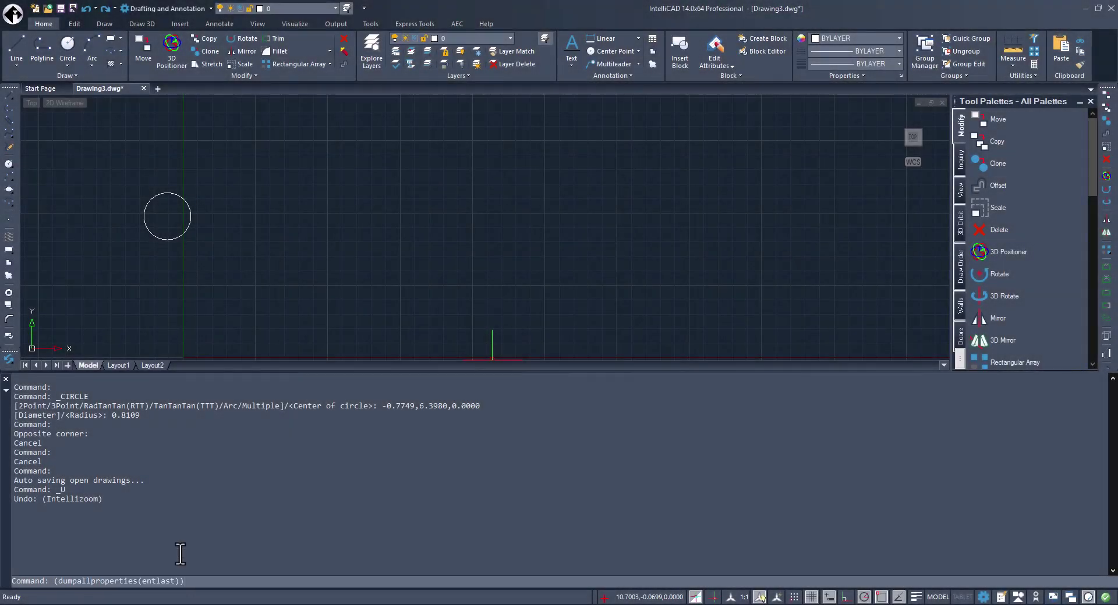
{"action": "key", "text": "Return"}
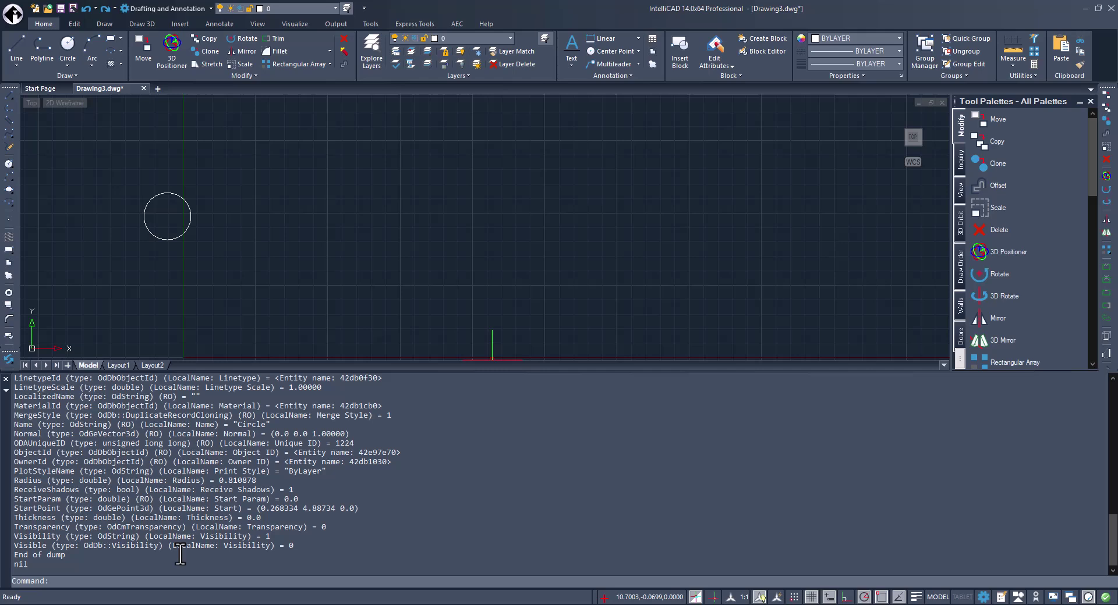
{"action": "scroll", "coordinate": [157, 536], "scroll_direction": "up", "scroll_amount": 4}
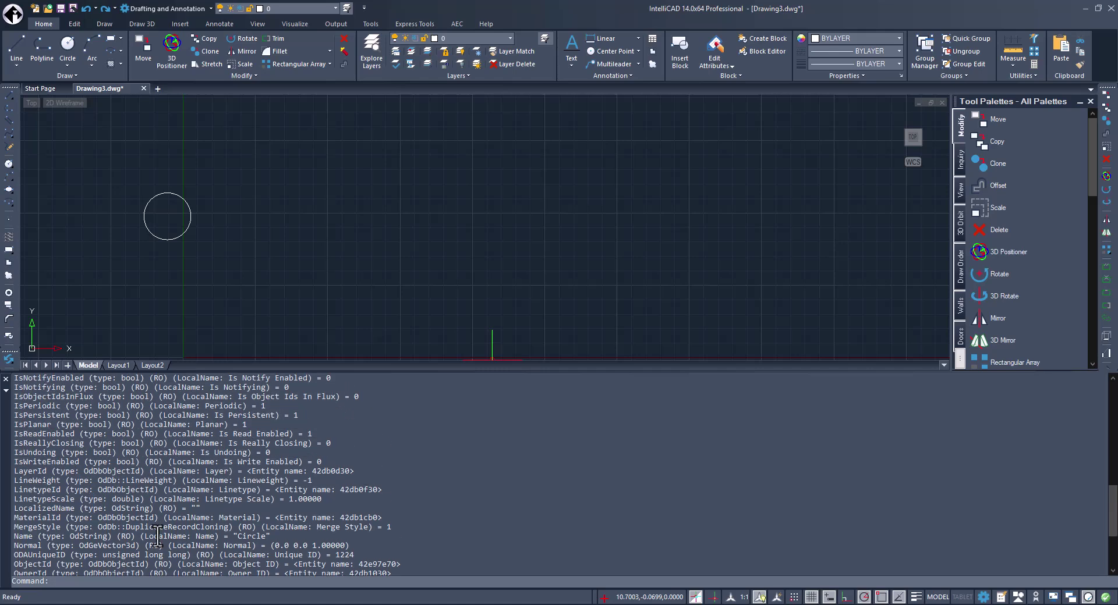
{"action": "scroll", "coordinate": [157, 536], "scroll_direction": "up", "scroll_amount": 1}
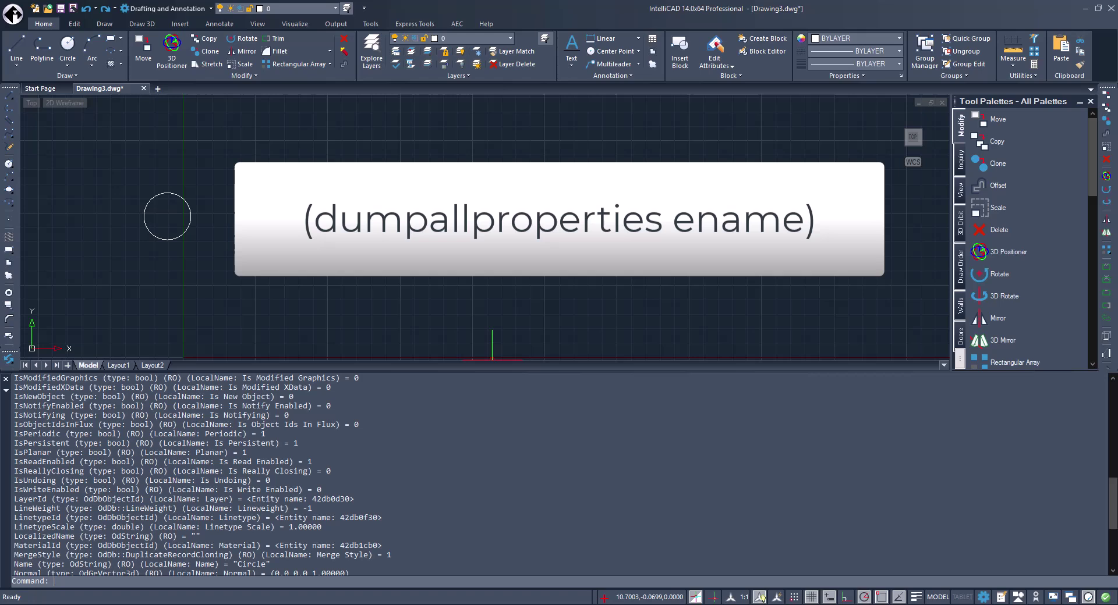
Query the circle's Radius (0.810878), set it to 3, and check ODAUniqueID is read-only.
{"action": "type", "text": "(getpropertyvalue (entlast) \"Radius\")"}
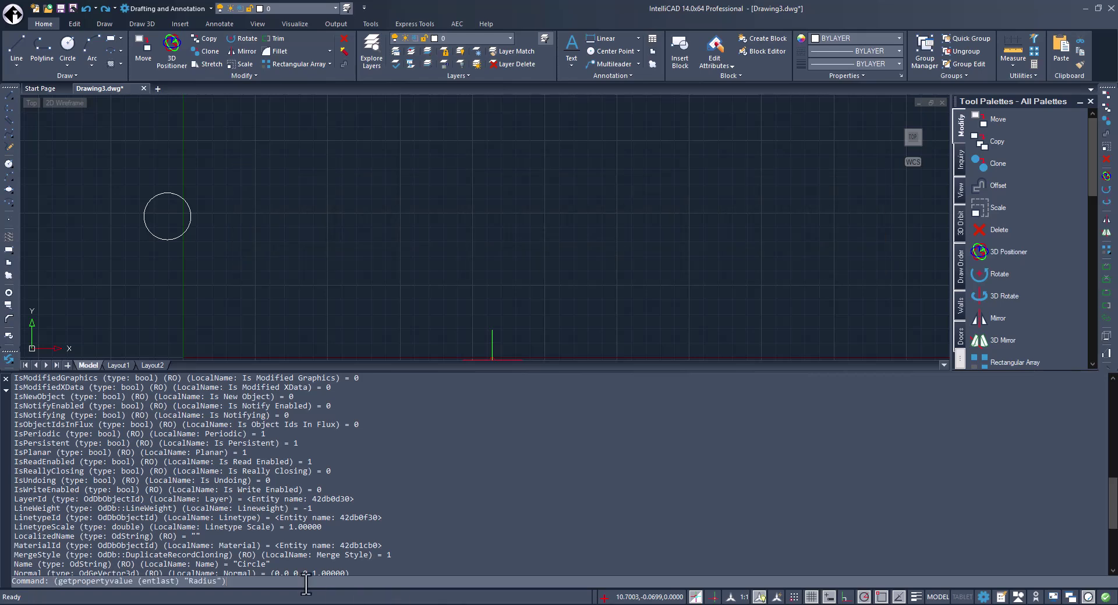
{"action": "key", "text": "Return"}
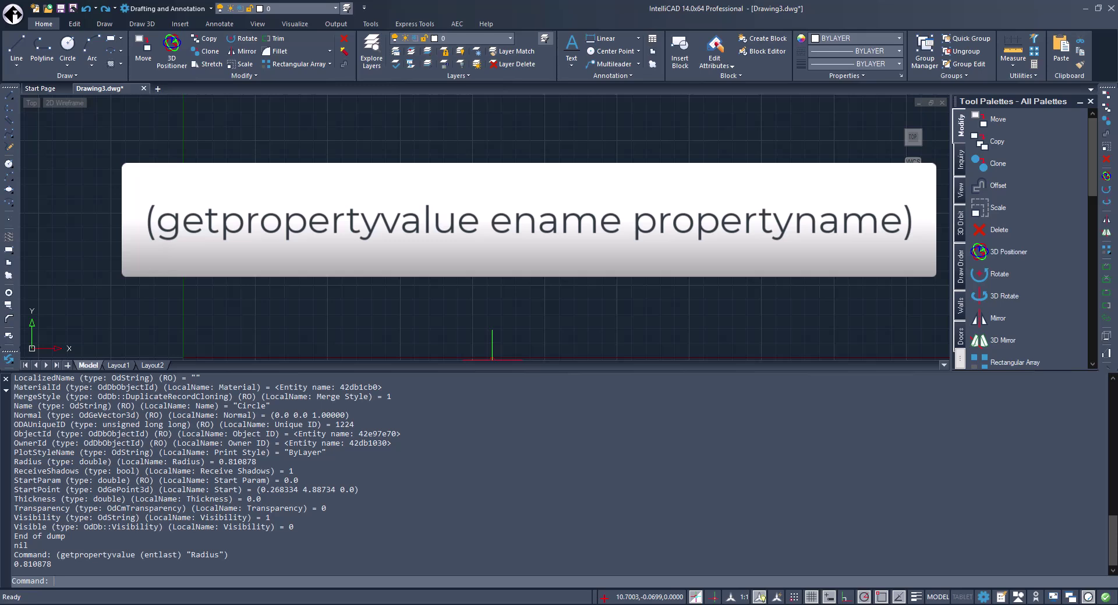
{"action": "type", "text": "(setpropertyvalue (entlast) \"Radius\" 3)"}
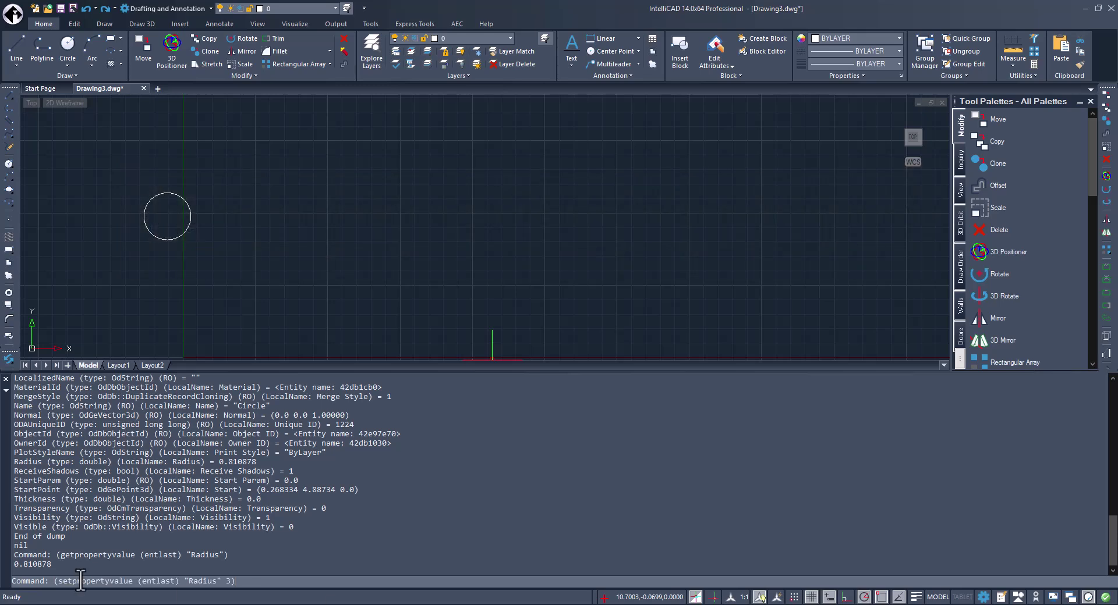
{"action": "key", "text": "Return"}
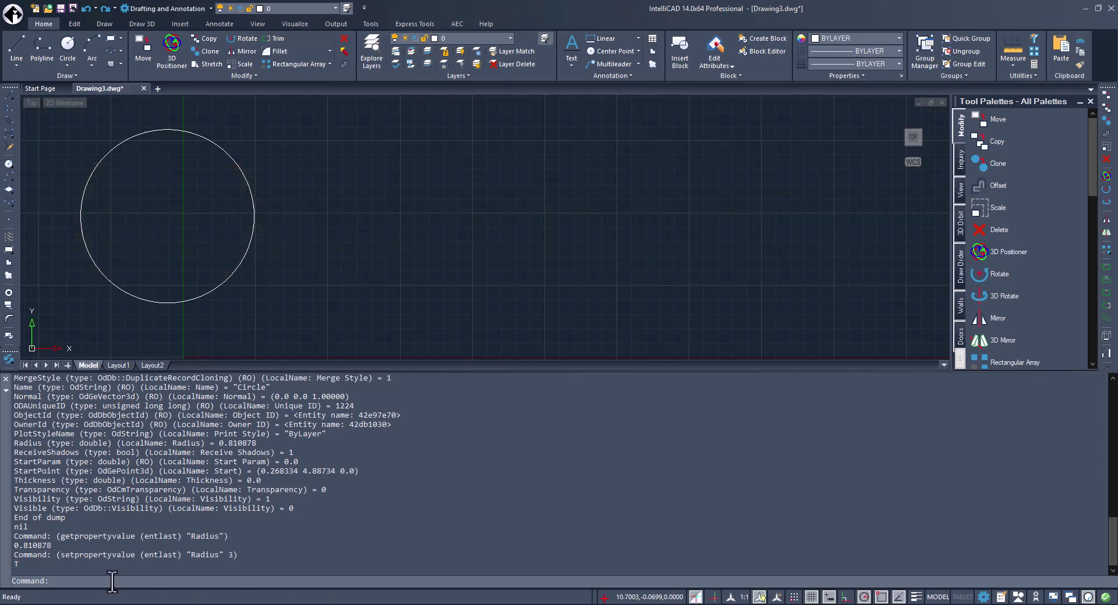
{"action": "type", "text": "(ispropertyreadonly (entlast) \"ODAUniqueID\")"}
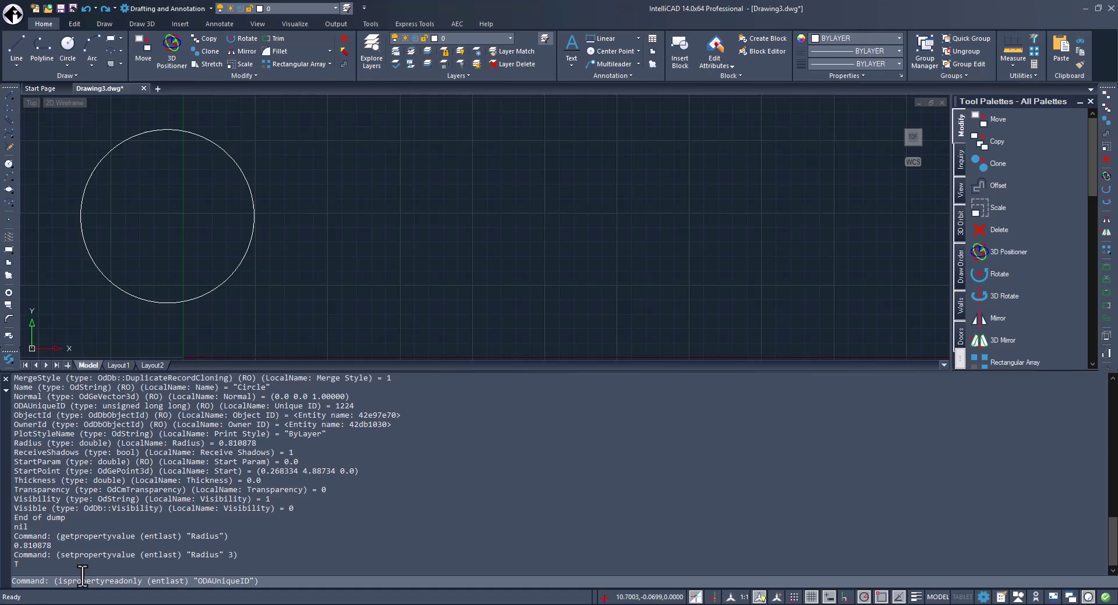
{"action": "key", "text": "Return"}
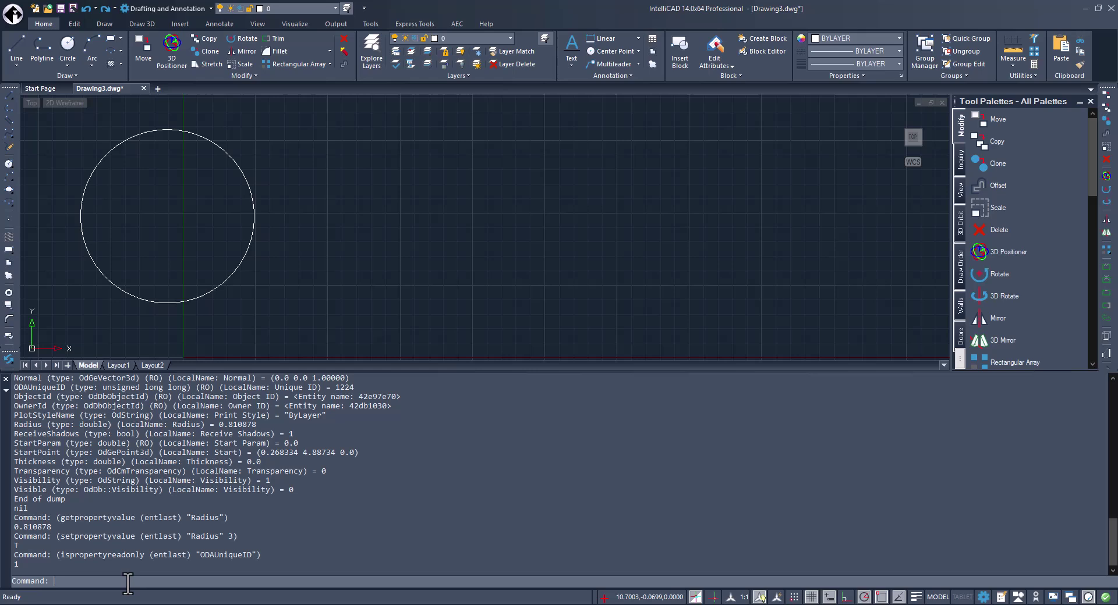
Run VBA, then set the VBAENABLED system variable to 1.
{"action": "type", "text": "ba"}
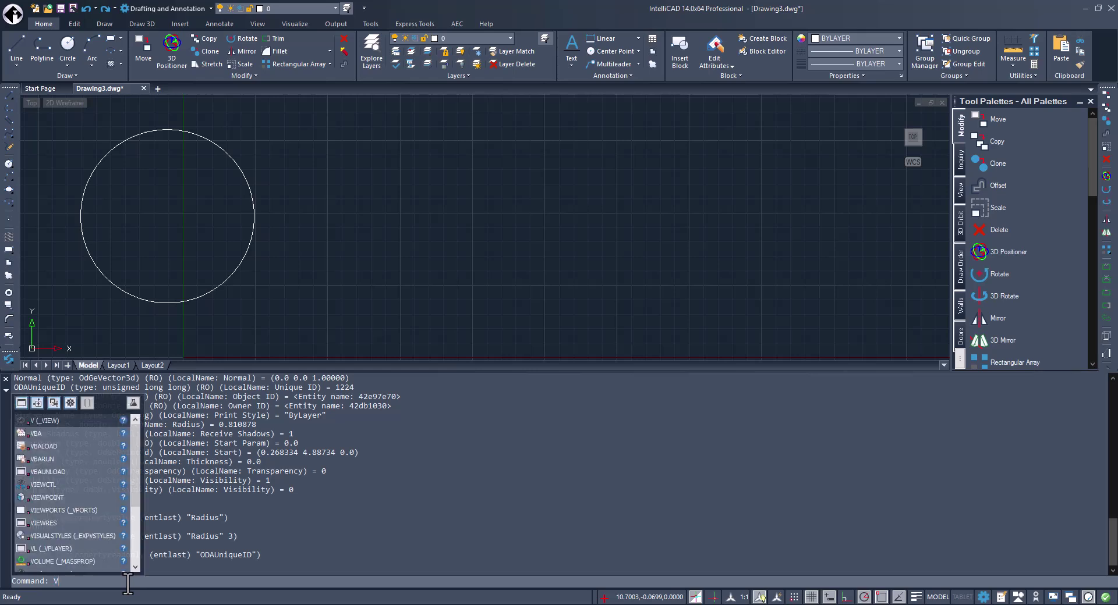
{"action": "key", "text": "Return"}
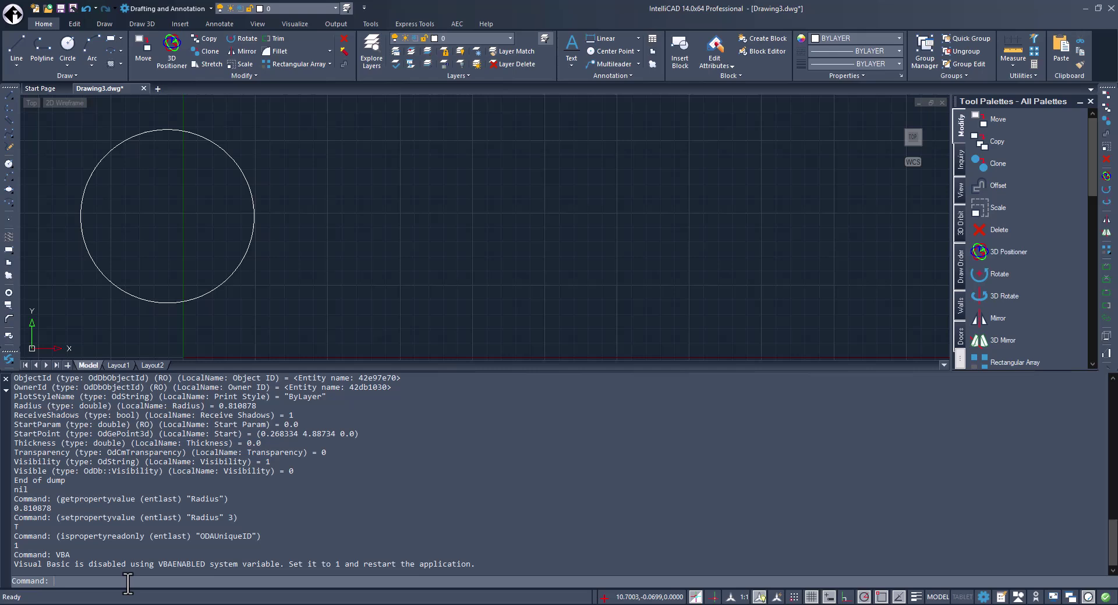
{"action": "type", "text": "vbaenabled"}
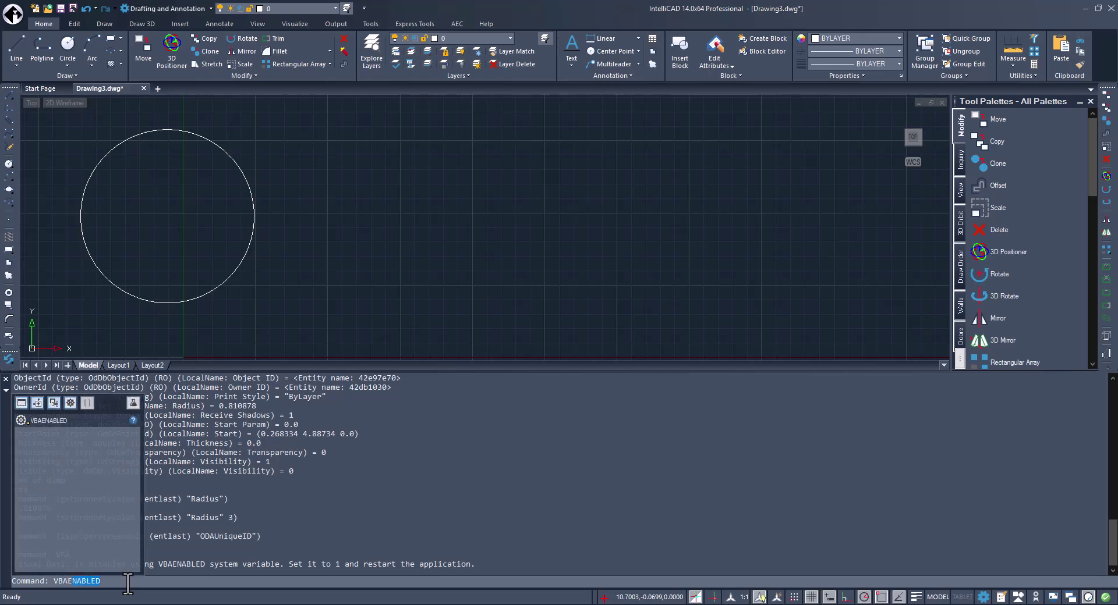
{"action": "key", "text": "Return"}
{"action": "type", "text": "1"}
{"action": "key", "text": "Return"}
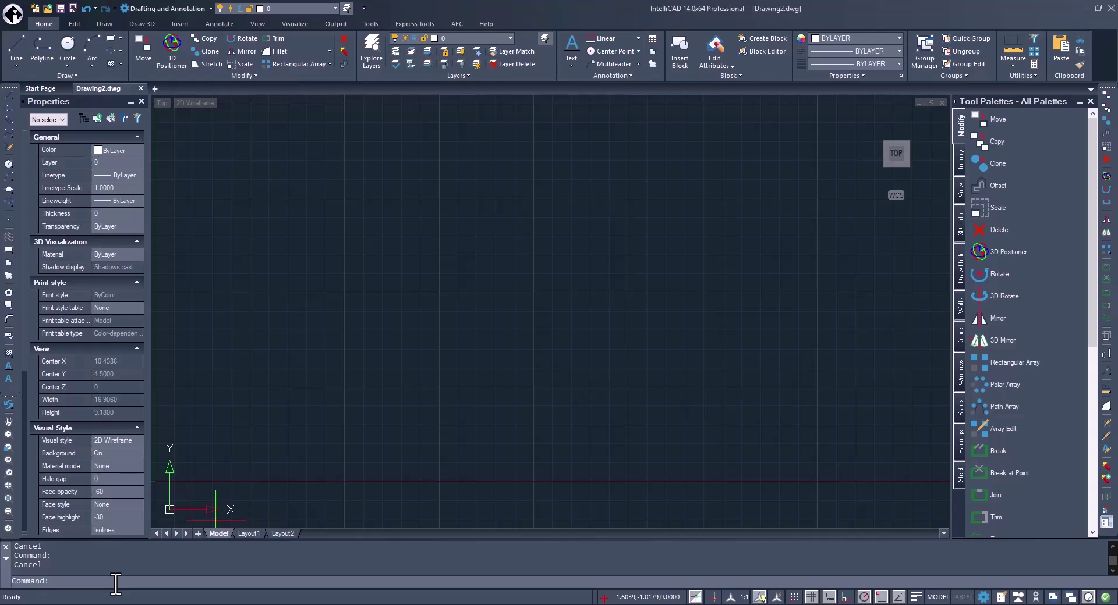
Create a QRTEXT code holding the press contact e-mail address near the drawing centre, then select it.
{"action": "type", "text": "QRTEXT"}
{"action": "key", "text": "Down"}
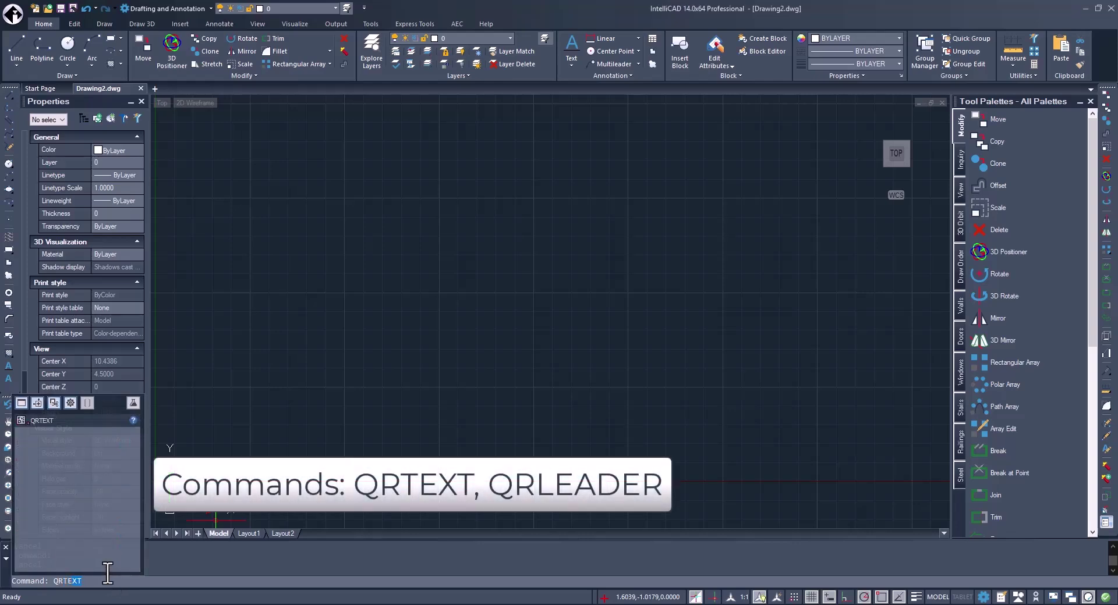
{"action": "key", "text": "Return"}
{"action": "left_click", "coordinate": [374, 262]}
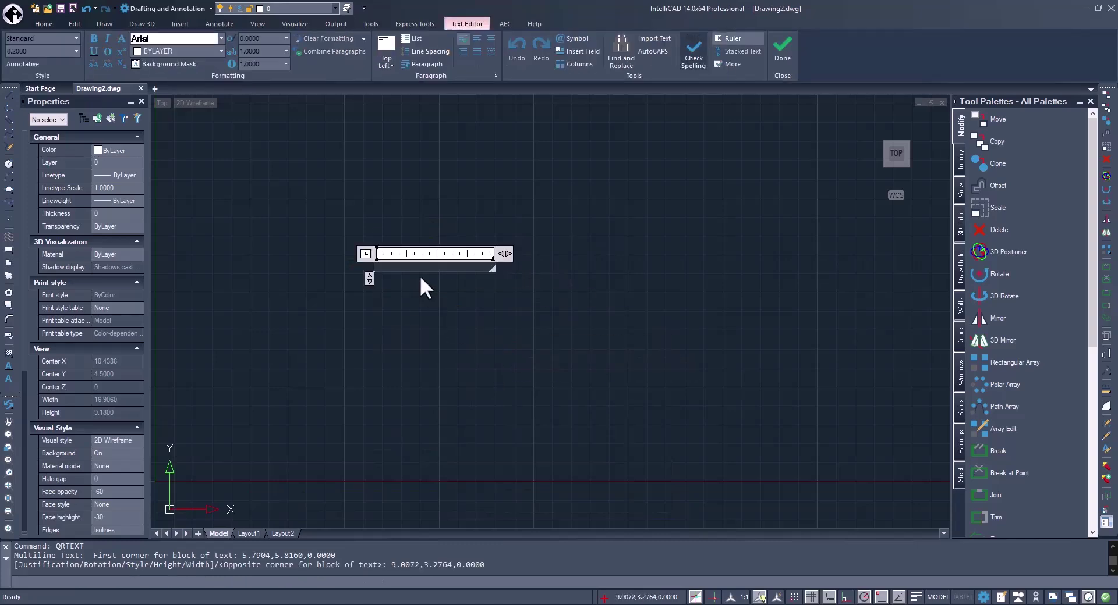
{"action": "key", "text": "ctrl+v"}
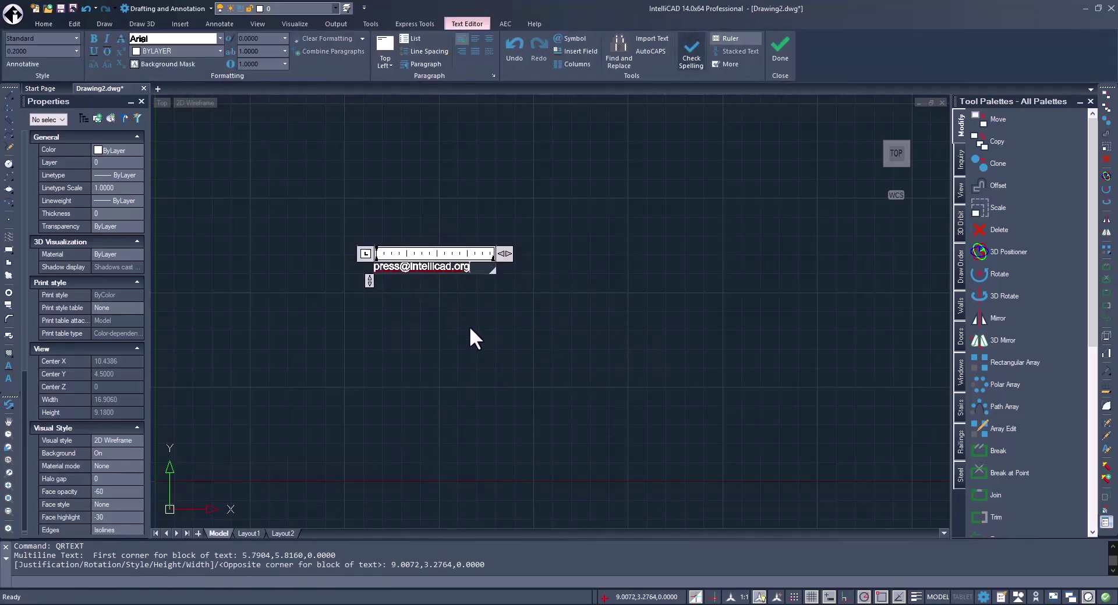
{"action": "left_click", "coordinate": [469, 326]}
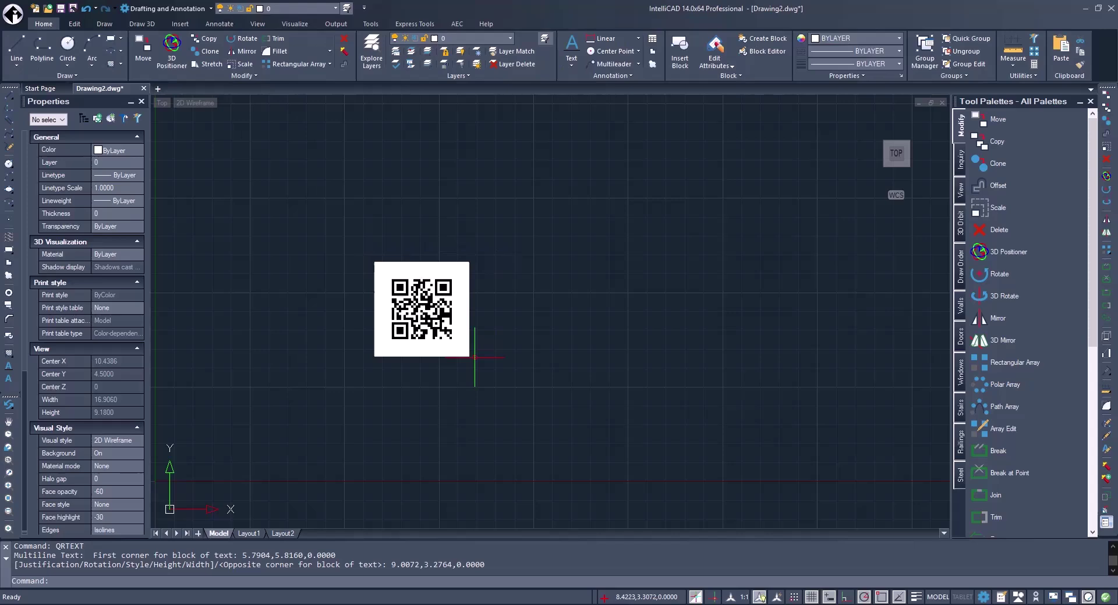
{"action": "left_click_drag", "start_coordinate": [494, 380], "coordinate": [389, 270]}
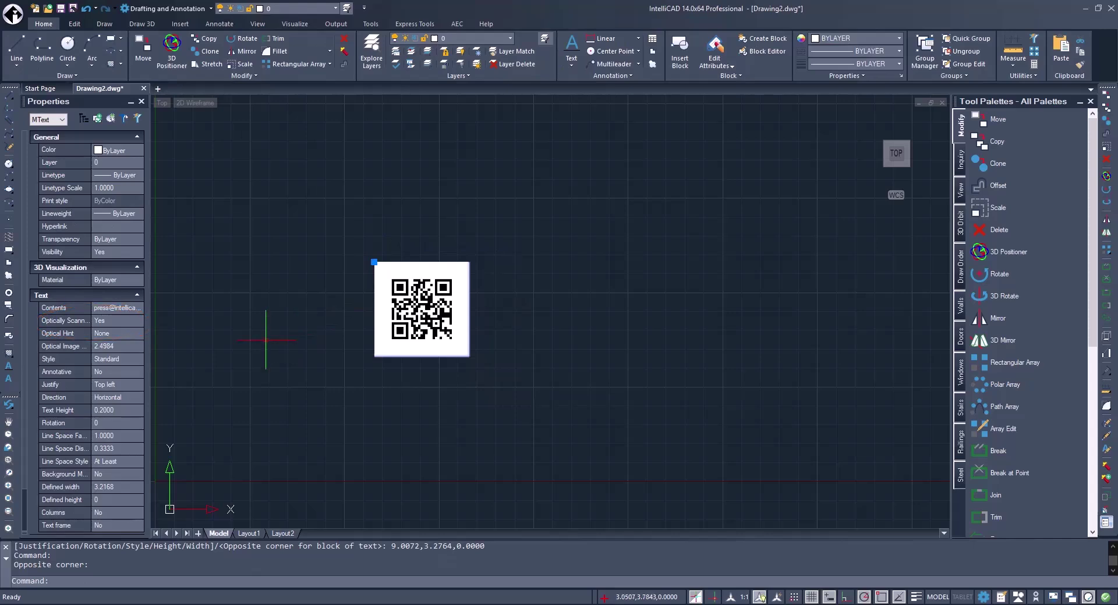
Toggle Optically Scannable off, turning the QR code into plain text, then back on.
{"action": "left_click", "coordinate": [138, 320]}
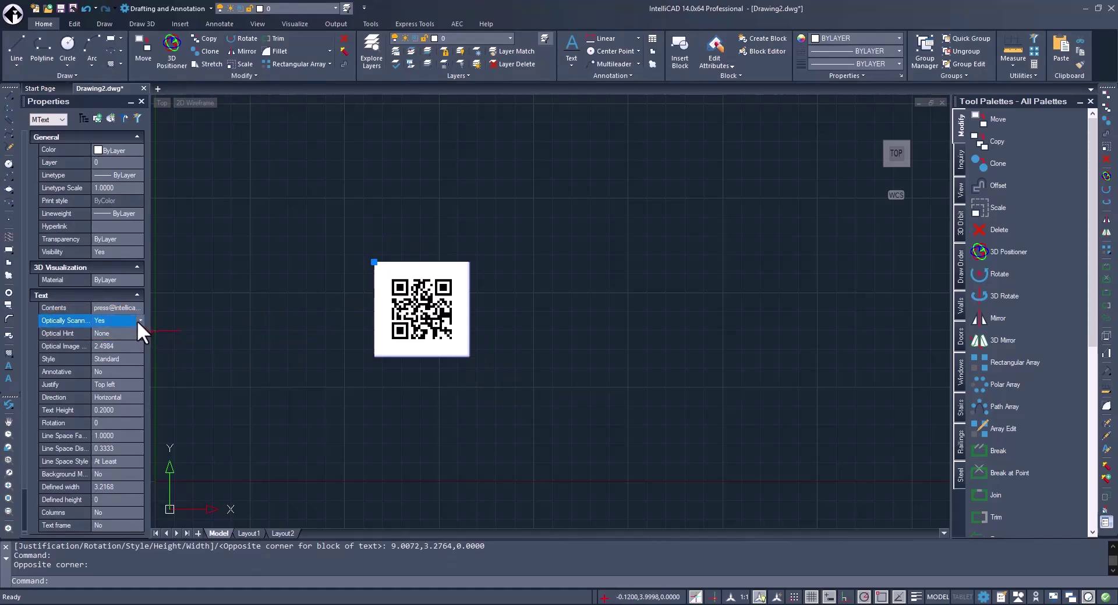
{"action": "left_click", "coordinate": [140, 321]}
{"action": "left_click", "coordinate": [129, 331]}
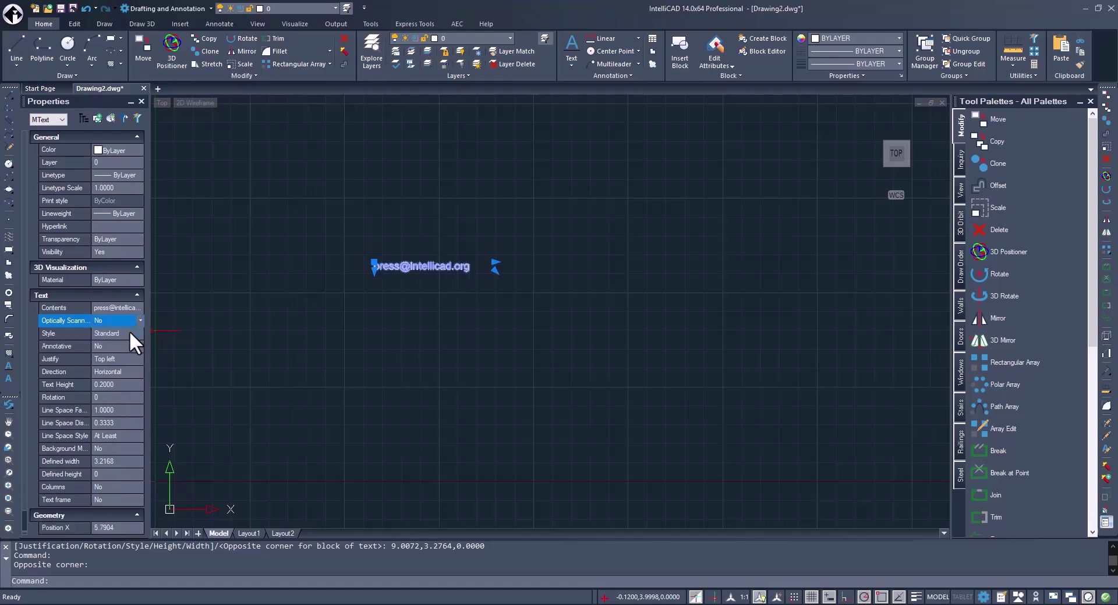
{"action": "left_click", "coordinate": [140, 320]}
{"action": "left_click", "coordinate": [131, 340]}
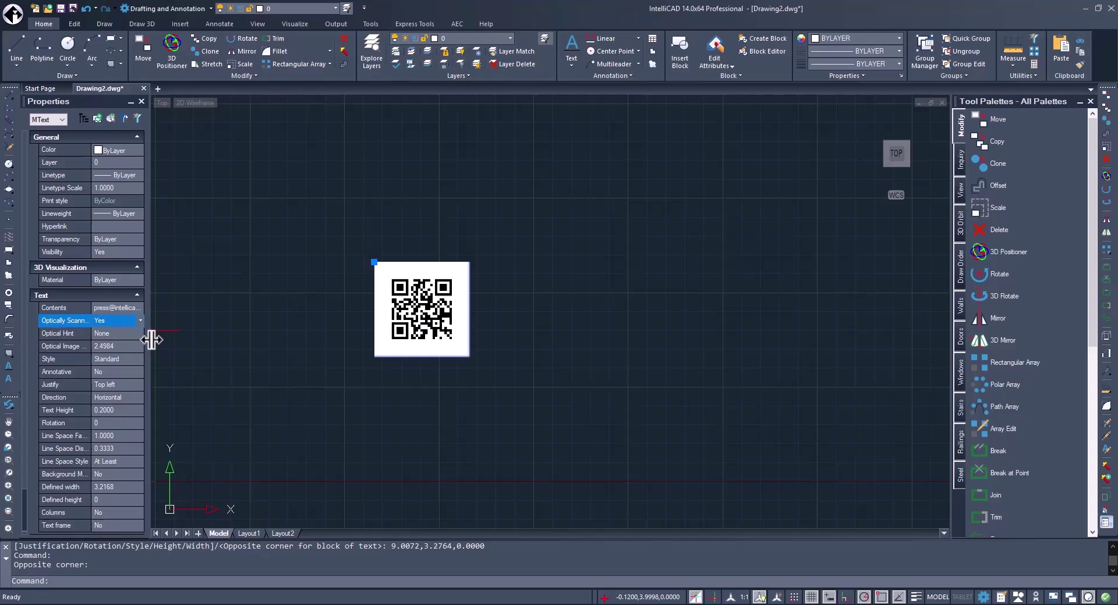
Set the QR code's Optical Hint to Email and its Optical Image size to 5.
{"action": "left_click", "coordinate": [140, 333]}
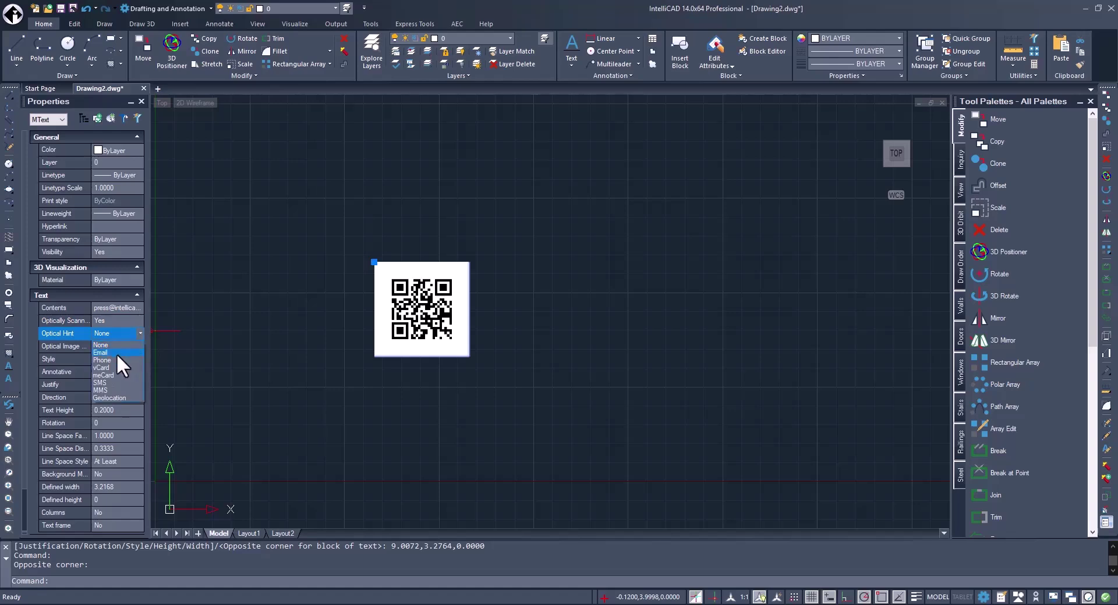
{"action": "left_click", "coordinate": [102, 352]}
{"action": "left_click", "coordinate": [137, 344]}
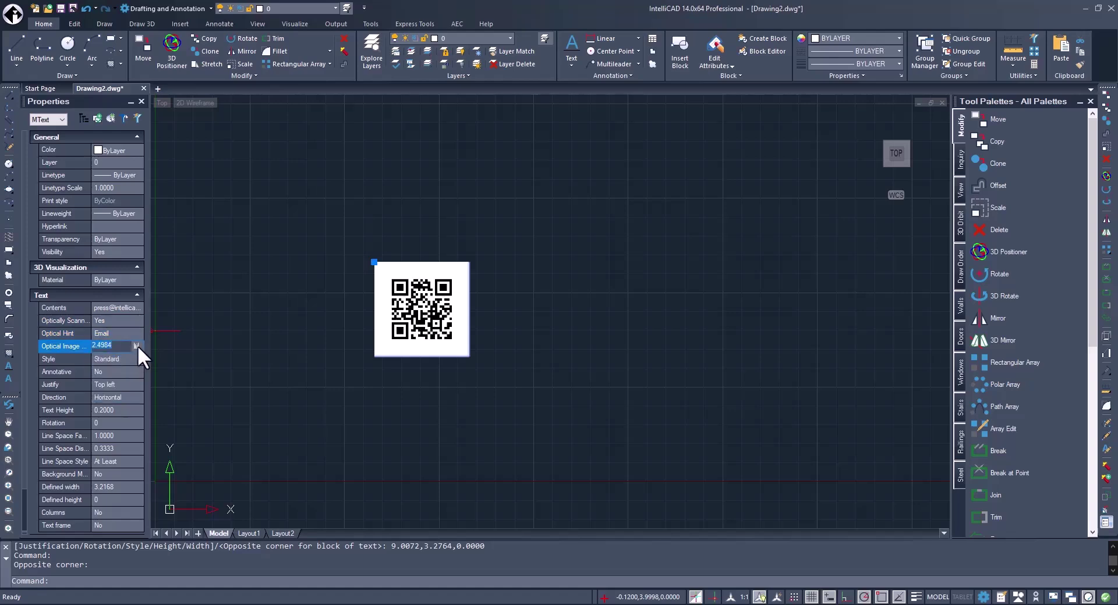
{"action": "type", "text": "5"}
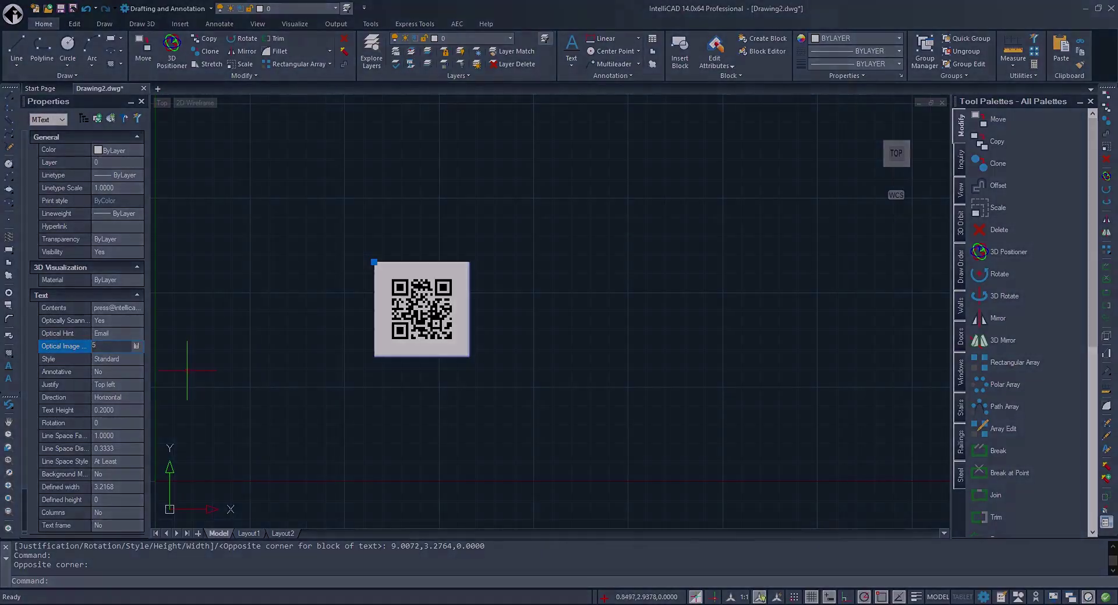
{"action": "left_click", "coordinate": [186, 370]}
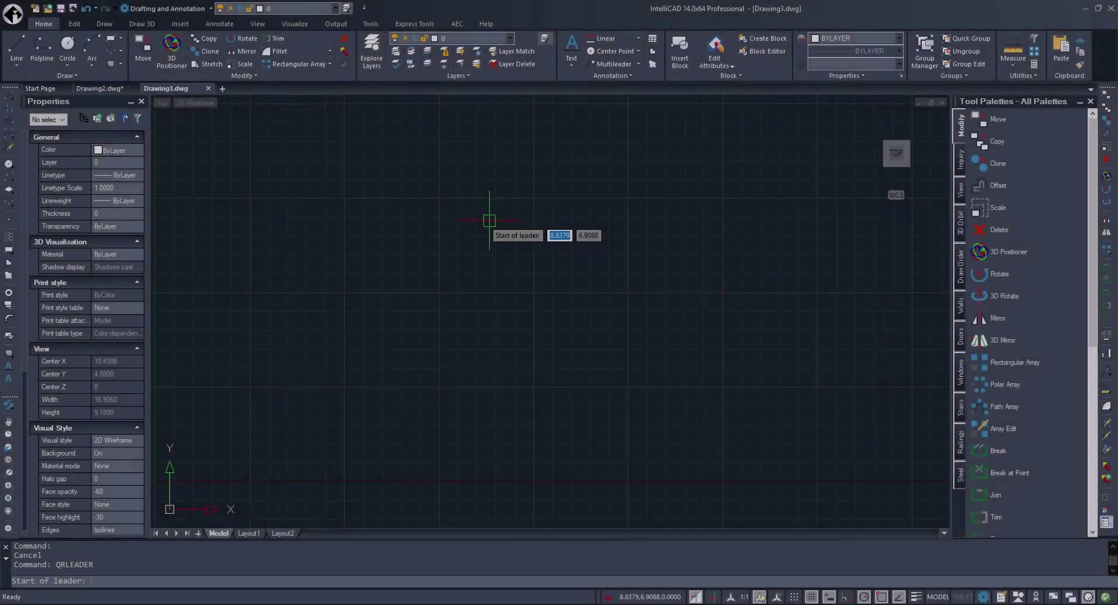
Place a down-left QRLEADER with a bend point, annotated with the press contact e-mail address.
{"action": "left_click", "coordinate": [332, 386]}
{"action": "left_click", "coordinate": [469, 265]}
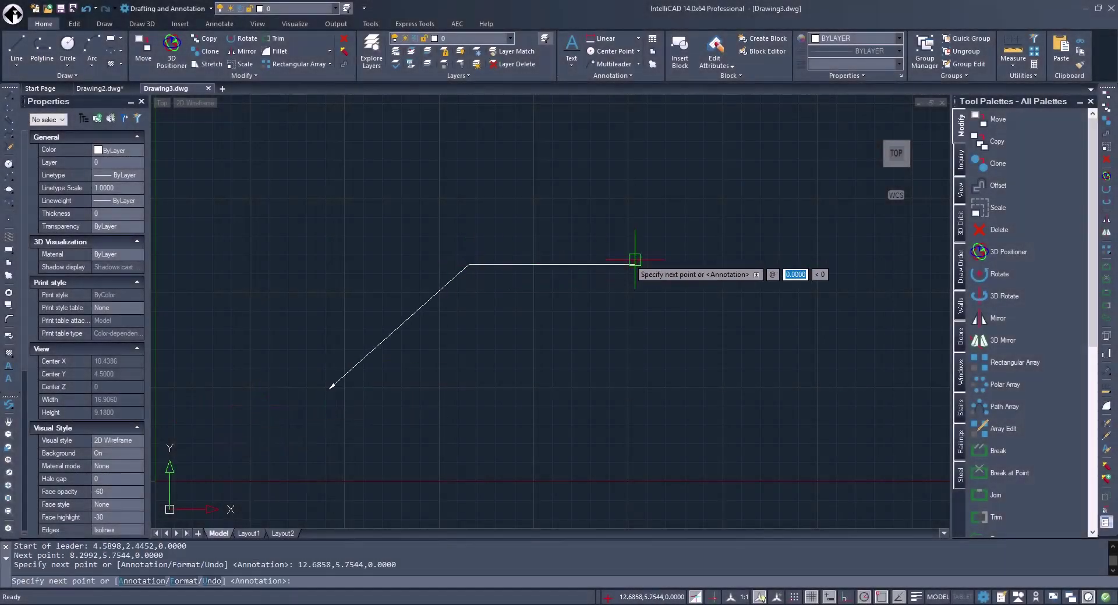
{"action": "left_click", "coordinate": [634, 264]}
{"action": "key", "text": "Return"}
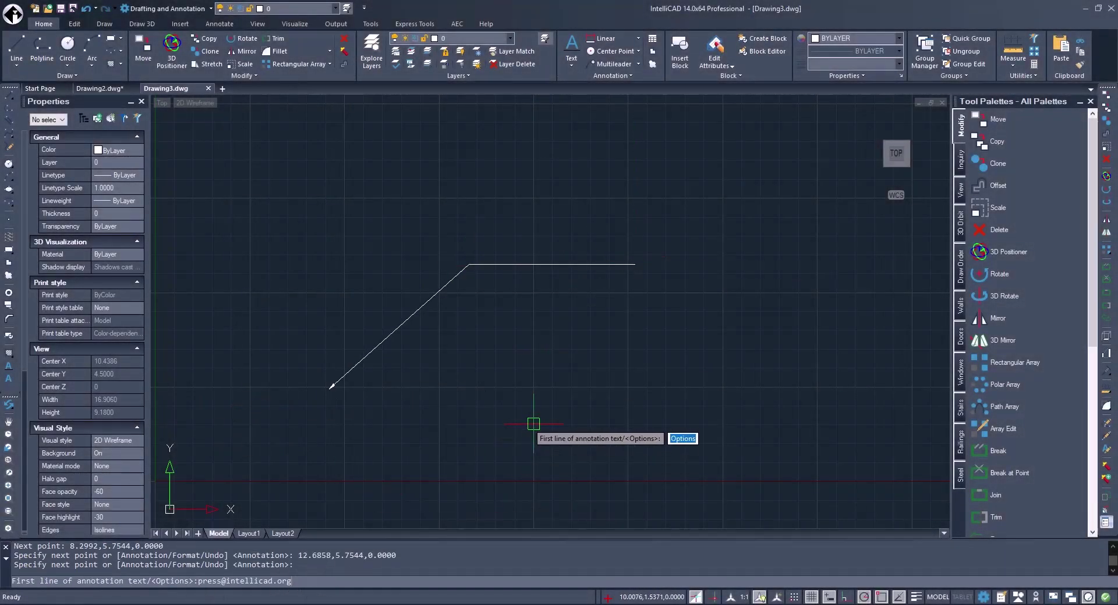
{"action": "key", "text": "Return"}
{"action": "key", "text": "Return"}
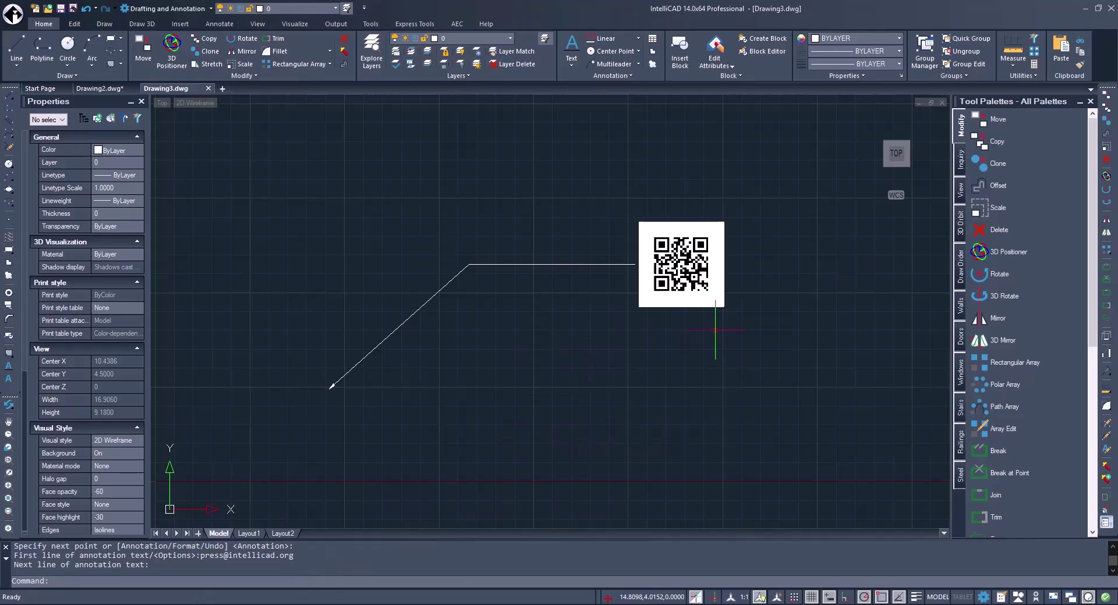
{"action": "left_click", "coordinate": [737, 326]}
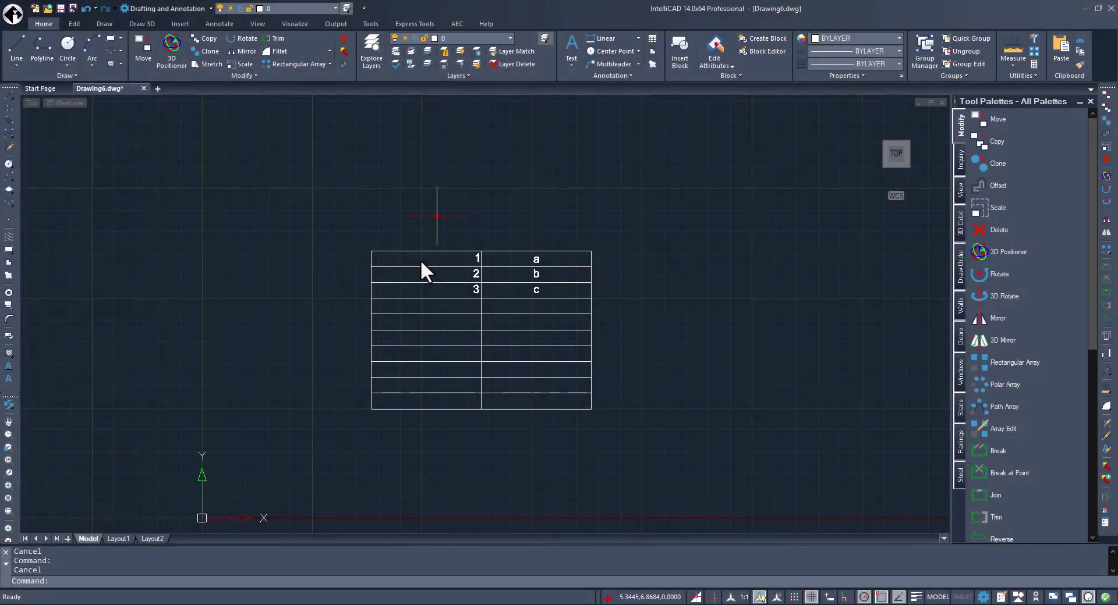
Extend the 1, 2, 3 sequence in column A down to row 10.
{"action": "left_click_drag", "start_coordinate": [422, 260], "coordinate": [433, 291]}
{"action": "left_click", "coordinate": [481, 298]}
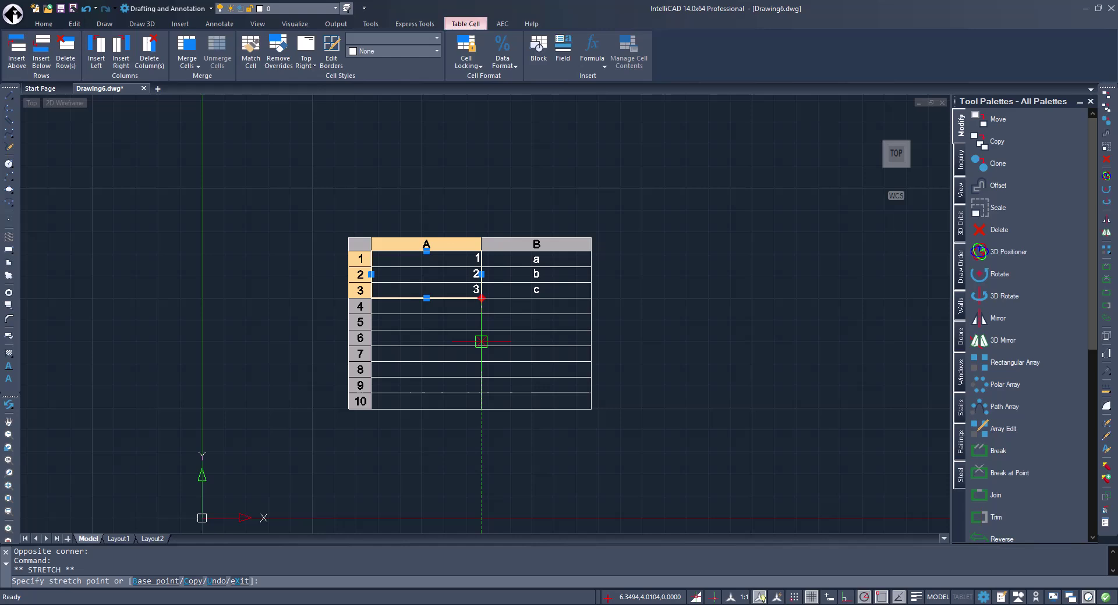
{"action": "left_click", "coordinate": [481, 406]}
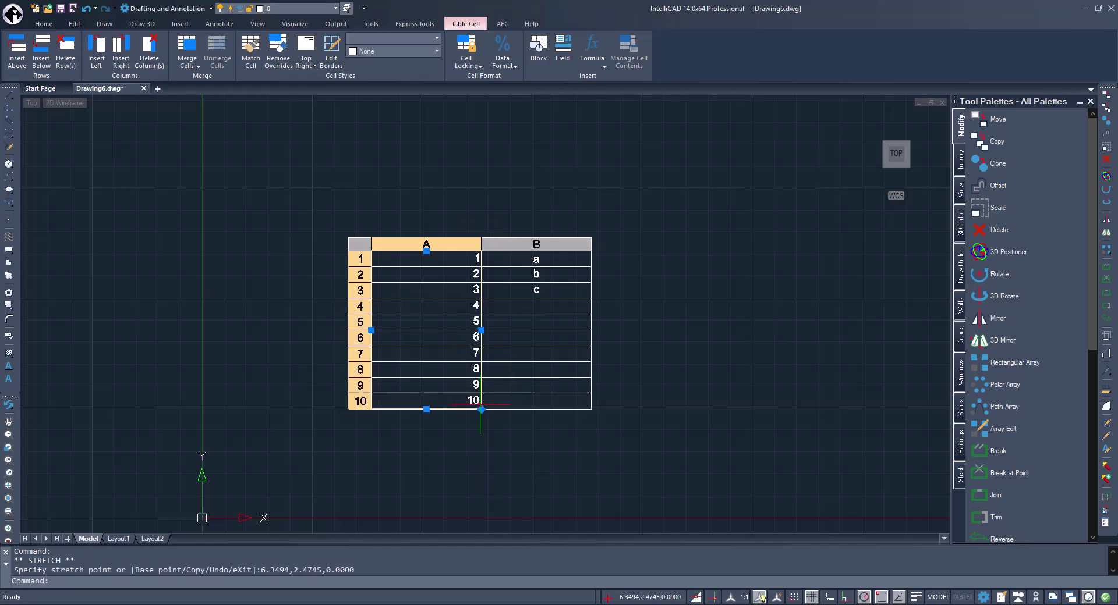
Extend the repeating a, b, c pattern in column B down to row 10.
{"action": "left_click", "coordinate": [547, 257]}
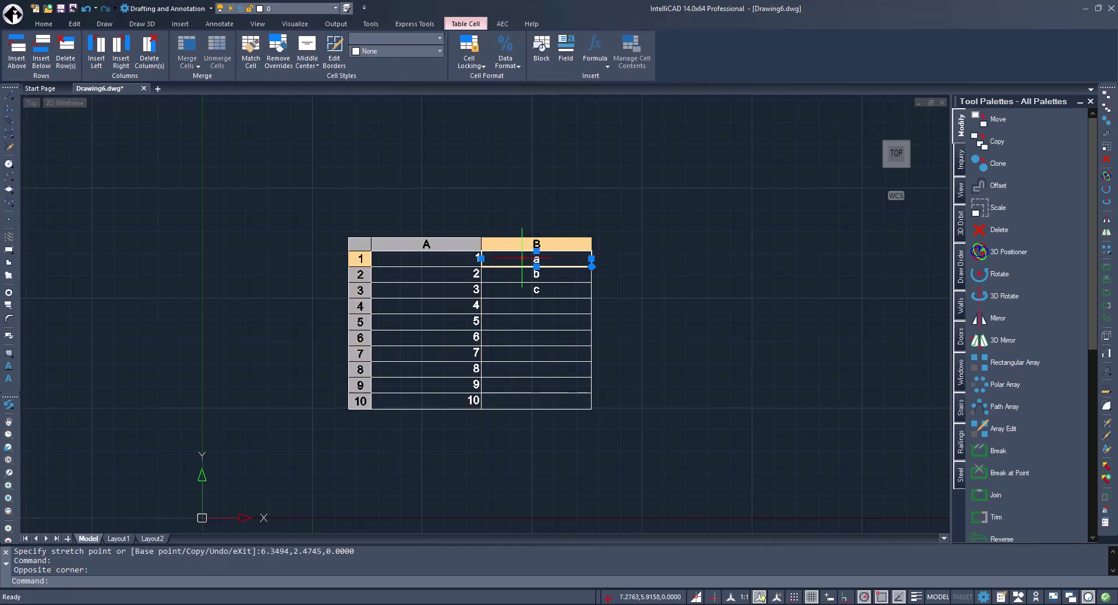
{"action": "left_click_drag", "start_coordinate": [547, 257], "coordinate": [544, 290]}
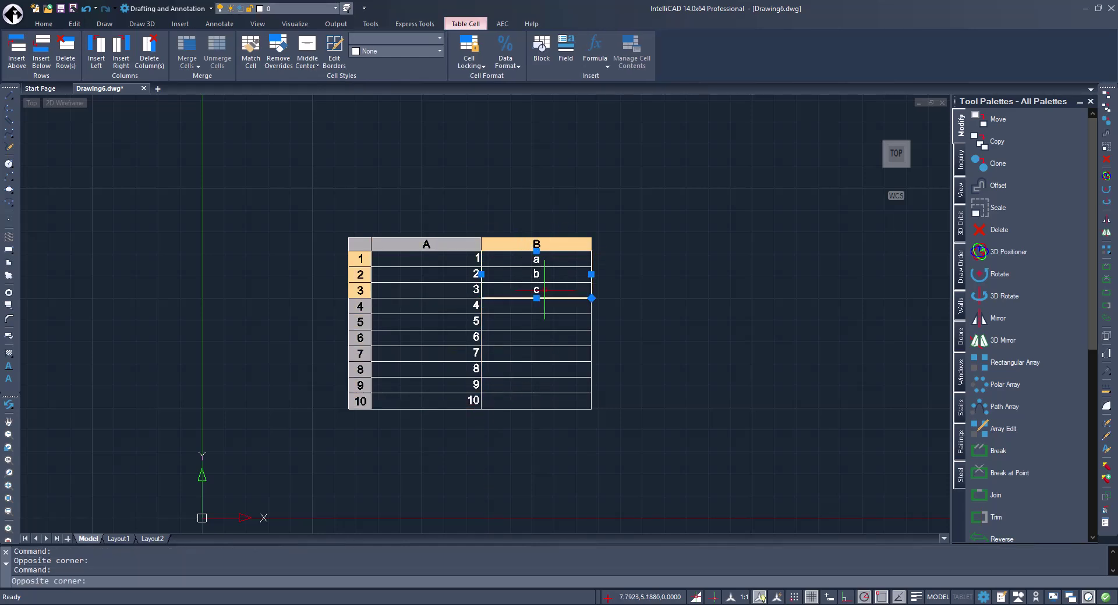
{"action": "left_click", "coordinate": [592, 298]}
{"action": "left_click", "coordinate": [576, 411]}
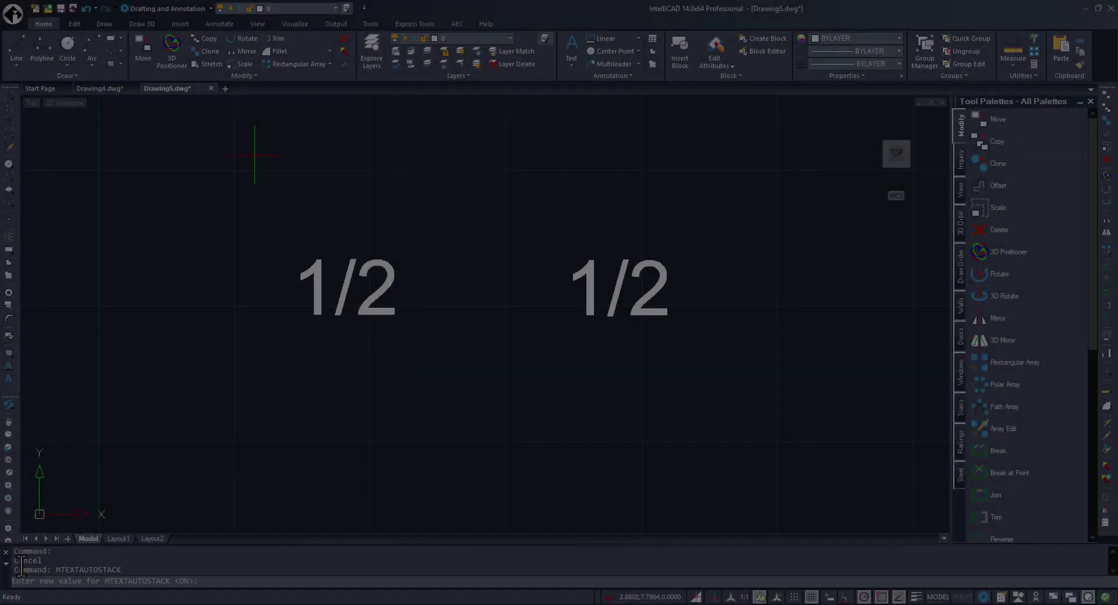
Set MTEXTAUTOSTACK to 0 and edit the left 1/2 text, leaving it unstacked.
{"action": "type", "text": "0"}
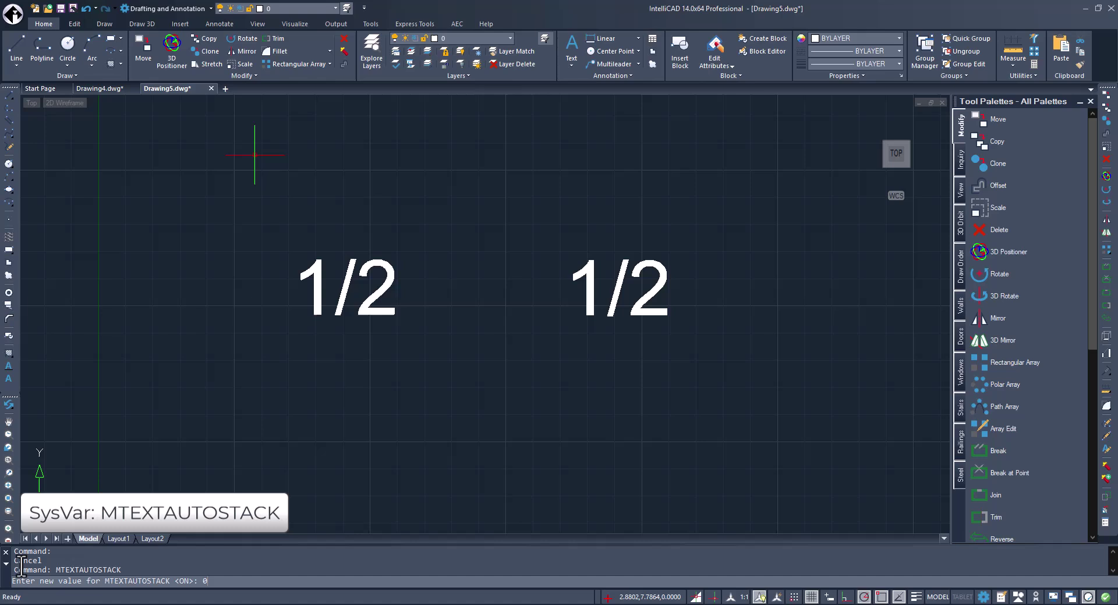
{"action": "key", "text": "Return"}
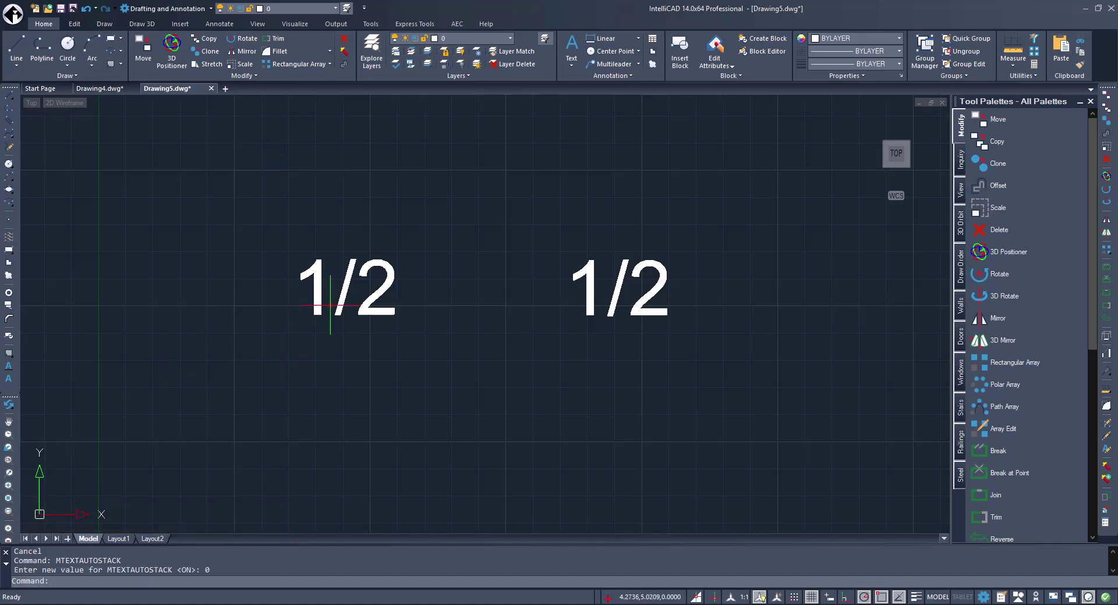
{"action": "double_click", "coordinate": [322, 305]}
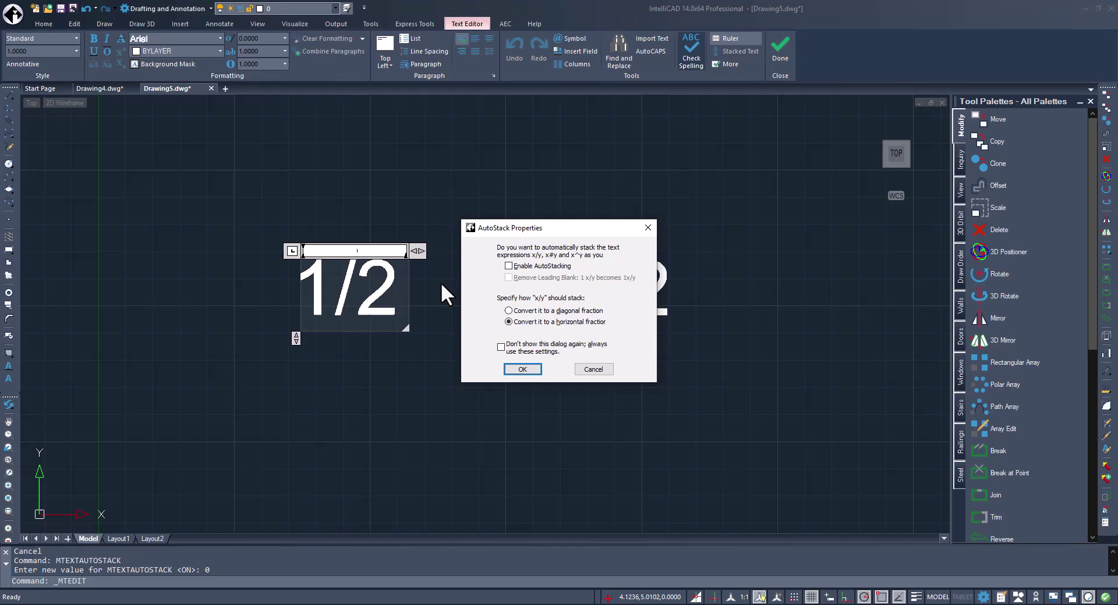
{"action": "left_click", "coordinate": [518, 371]}
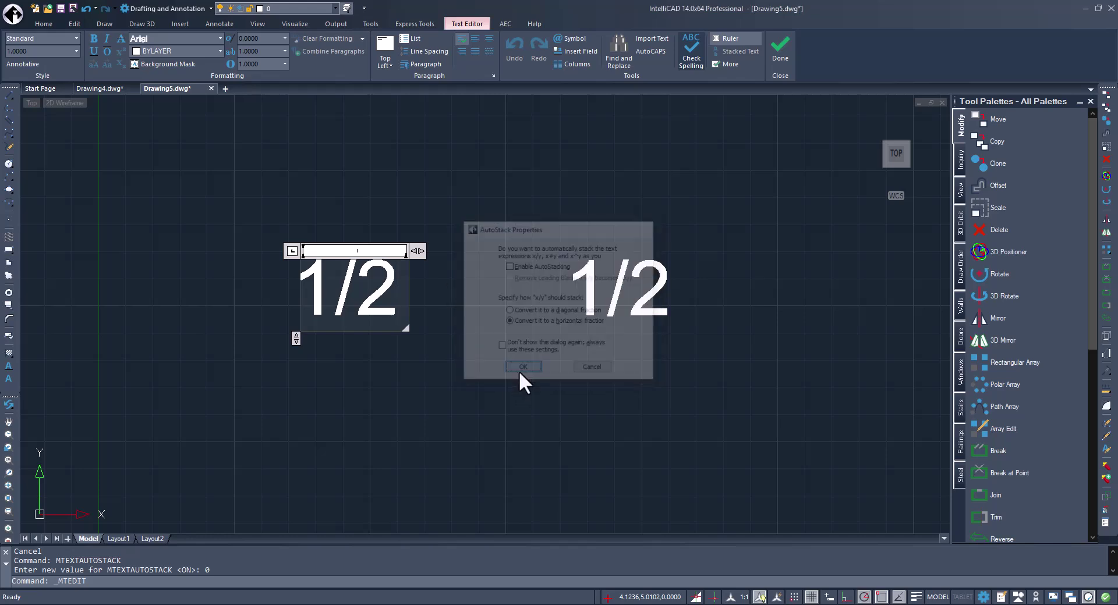
{"action": "left_click", "coordinate": [486, 406]}
Set MTEXTAUTOSTACK to 1 and stack the right 1/2 text as a horizontal fraction.
{"action": "type", "text": "MTEXTAUTOSTACK"}
{"action": "key", "text": "Return"}
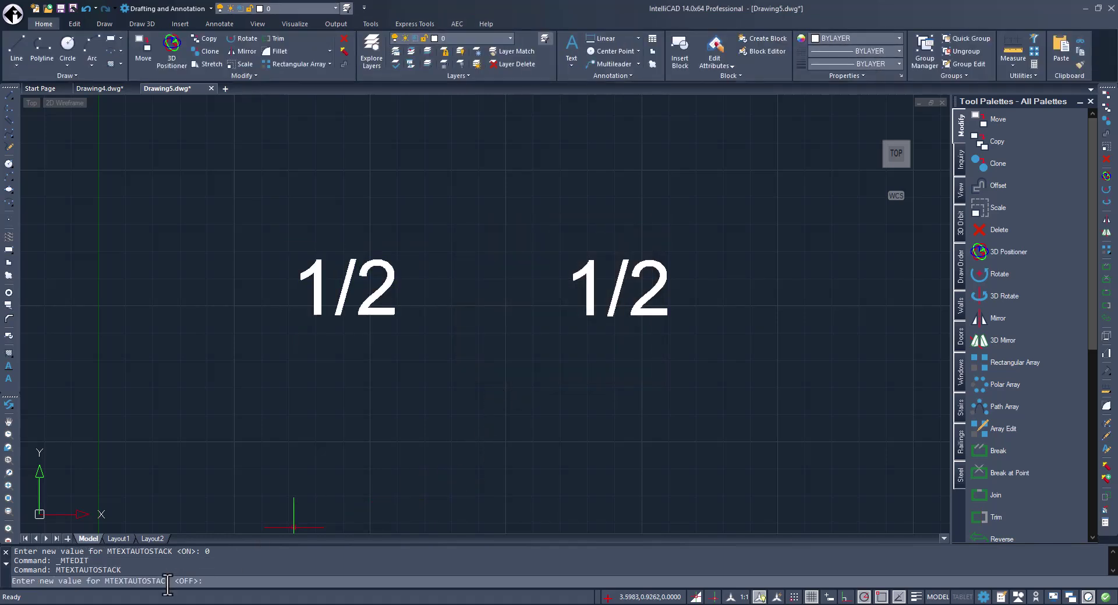
{"action": "type", "text": "1"}
{"action": "key", "text": "Return"}
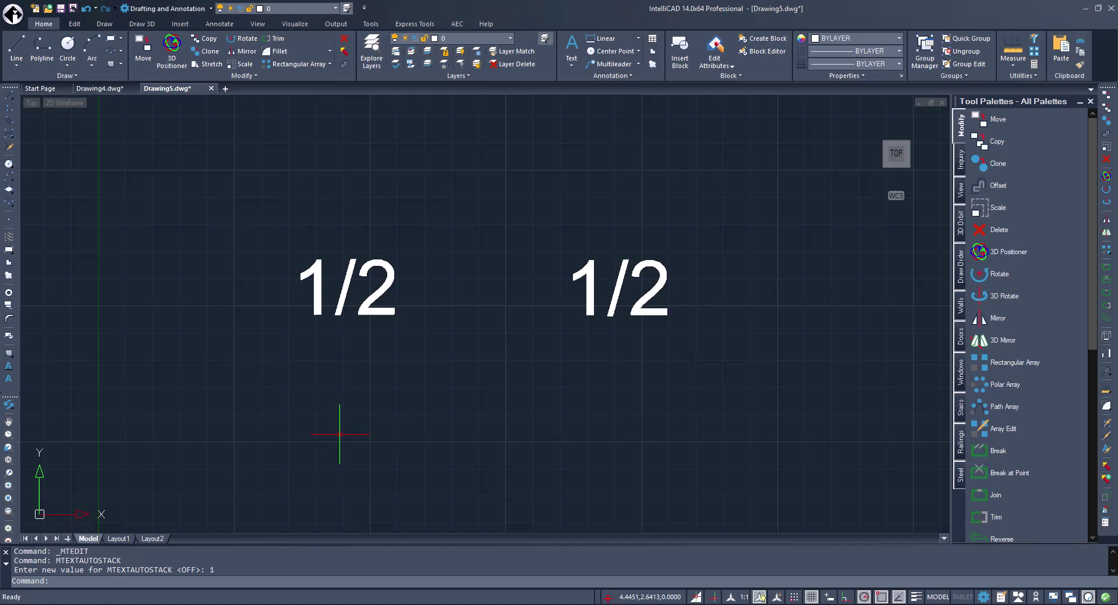
{"action": "double_click", "coordinate": [613, 303]}
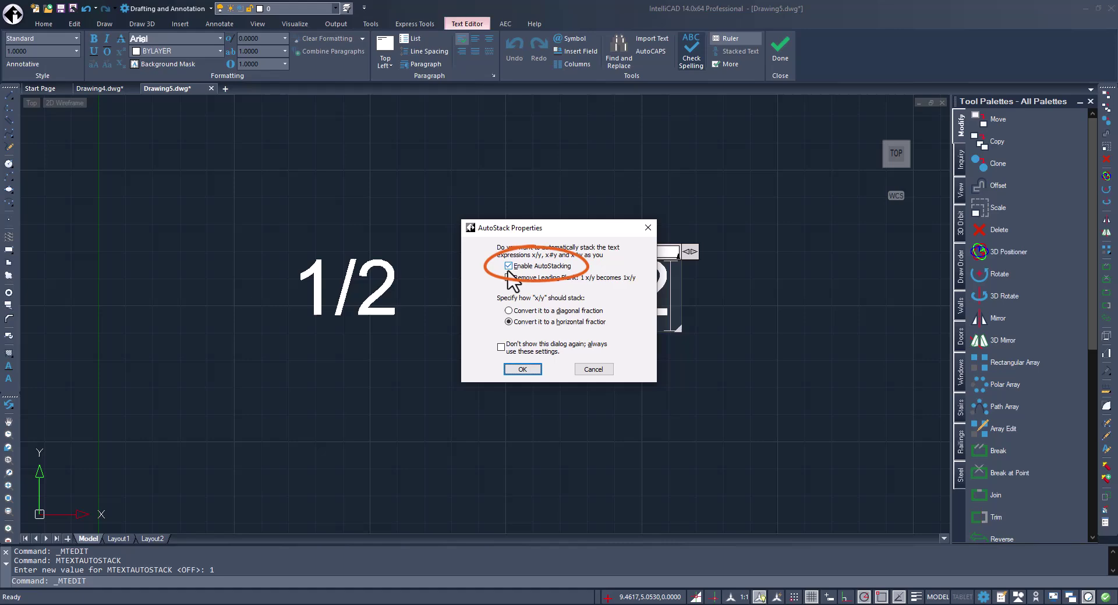
{"action": "left_click", "coordinate": [522, 369]}
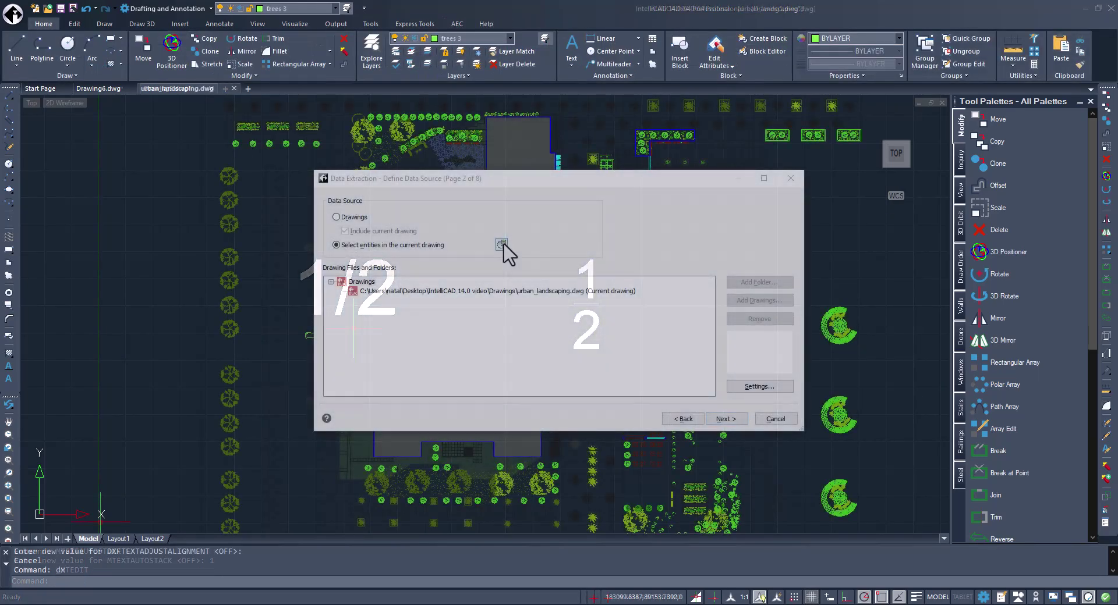
Pick three planter box blocks in the drawing for data extraction.
{"action": "left_click", "coordinate": [500, 245]}
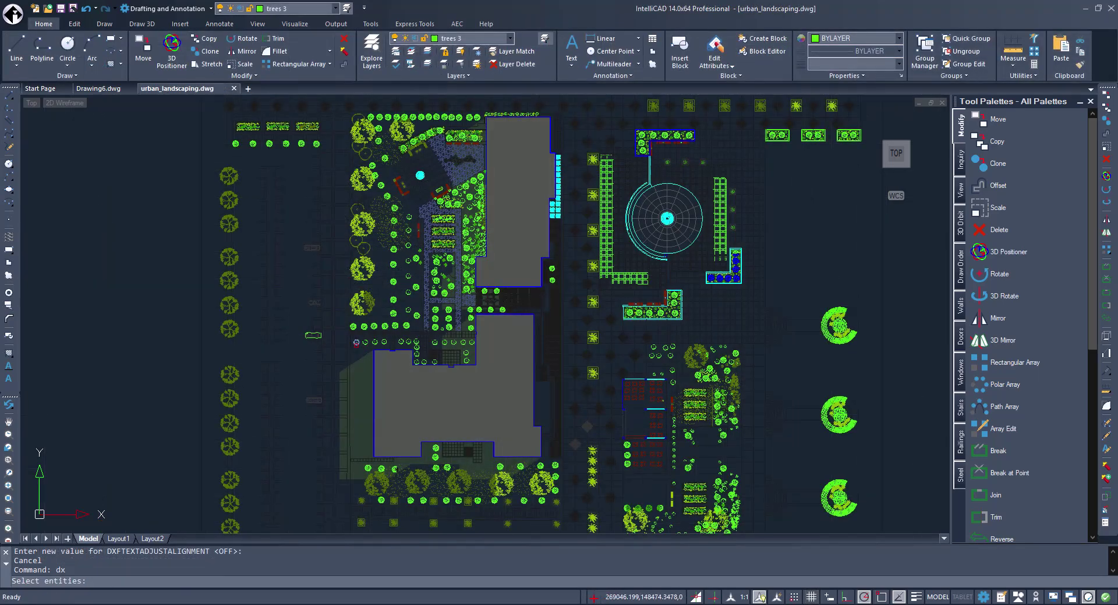
{"action": "left_click", "coordinate": [777, 134]}
{"action": "left_click", "coordinate": [803, 183]}
{"action": "left_click", "coordinate": [786, 135]}
{"action": "left_click", "coordinate": [812, 186]}
{"action": "left_click", "coordinate": [782, 140]}
{"action": "left_click", "coordinate": [798, 210]}
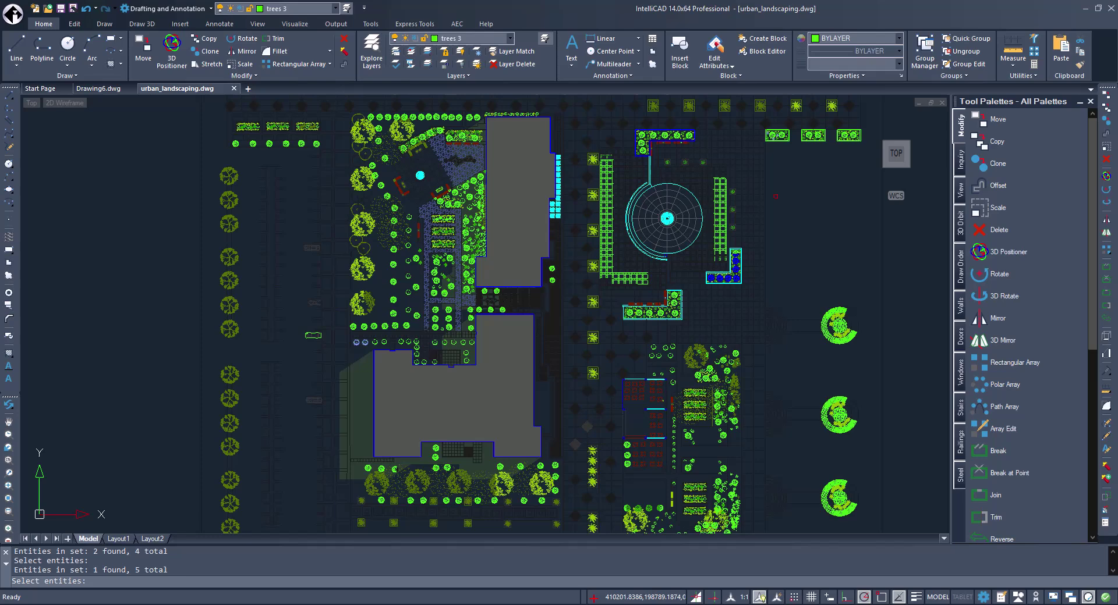
Continue the wizard and uncheck 'Display entities currently in-use only' to list all blocks.
{"action": "key", "text": "Return"}
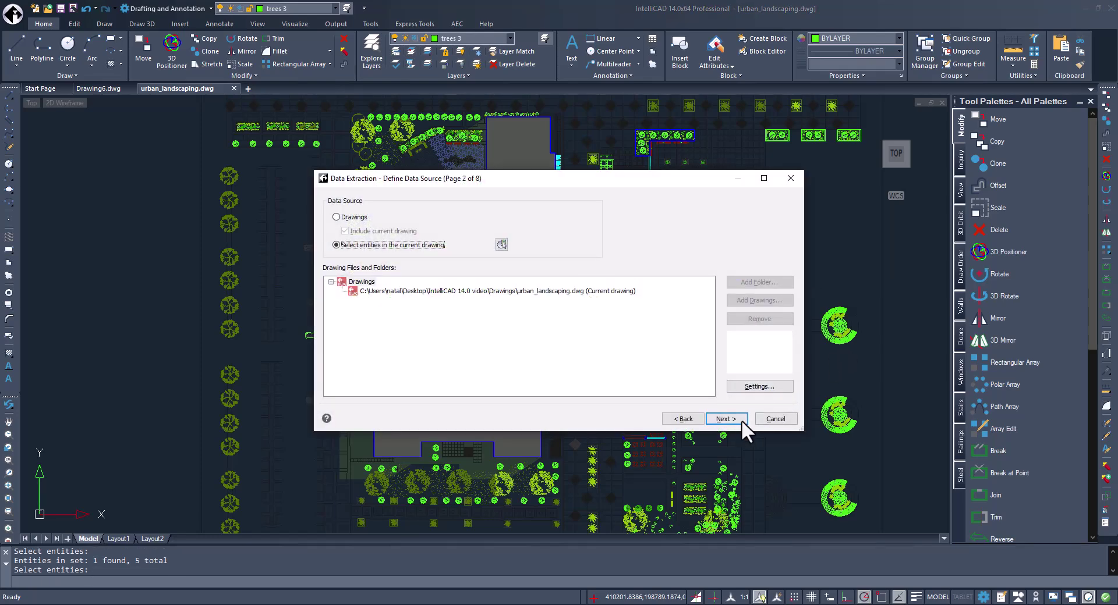
{"action": "left_click", "coordinate": [737, 421]}
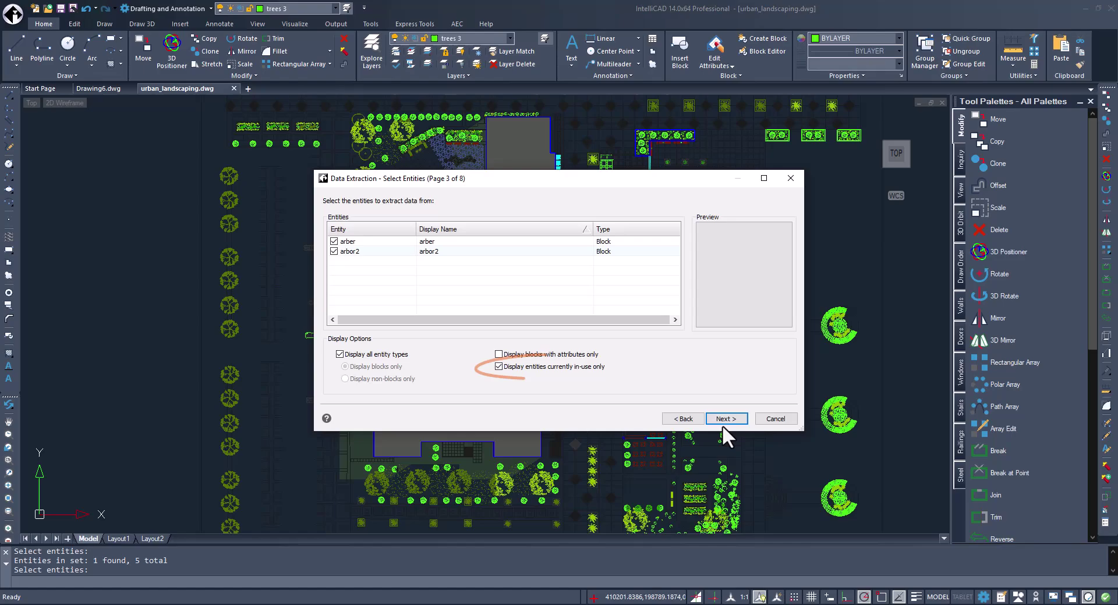
{"action": "left_click", "coordinate": [498, 367]}
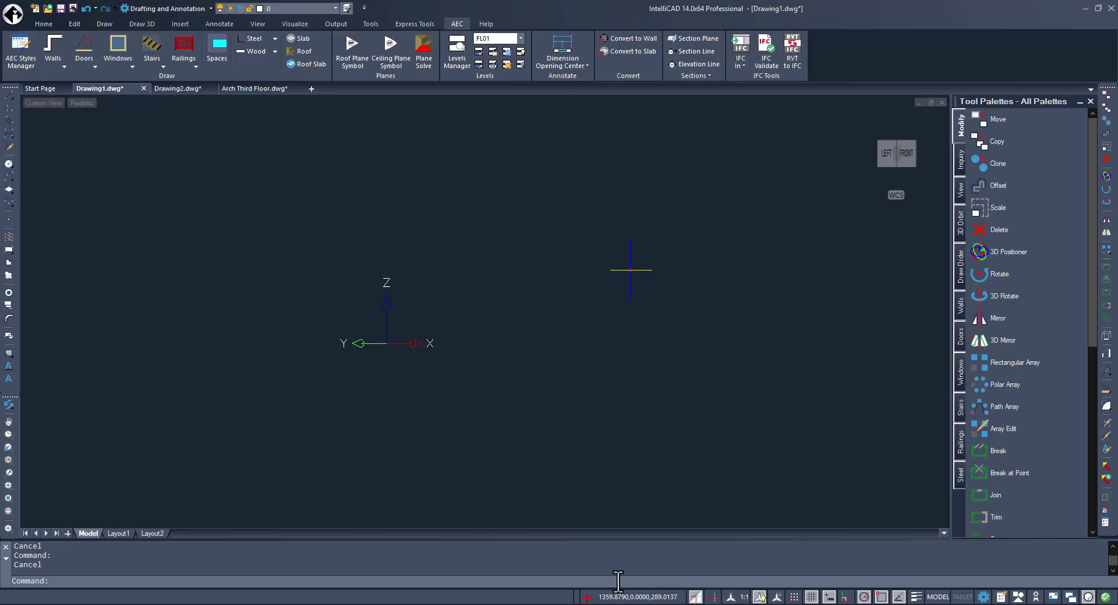
Attach Basic_Sample_Project.rvt with BIMATTACH and place it at an insertion point.
{"action": "type", "text": "BIMATTACH"}
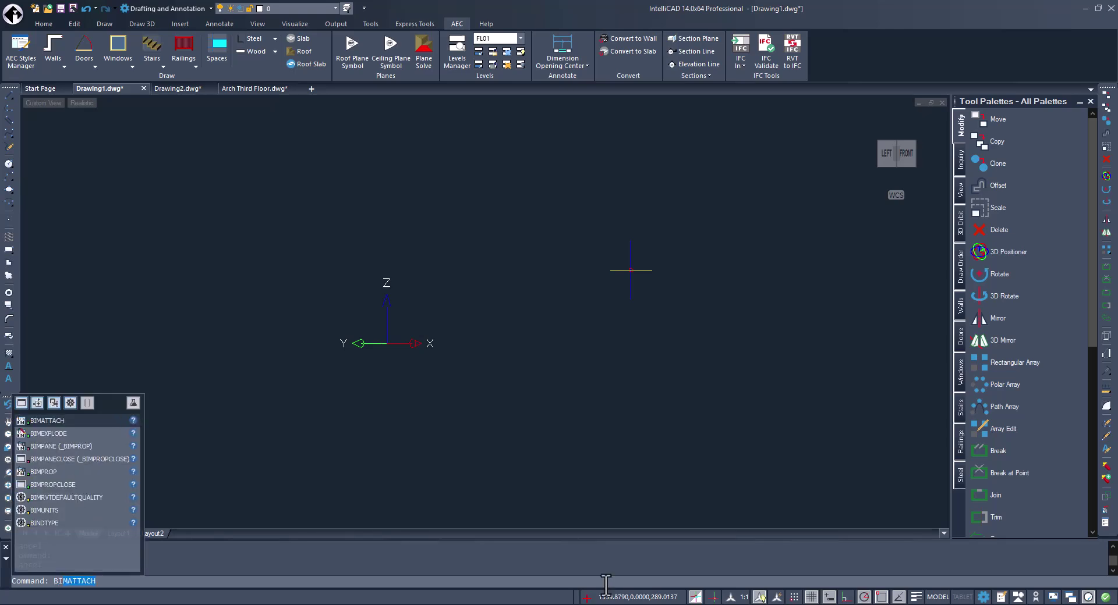
{"action": "key", "text": "Return"}
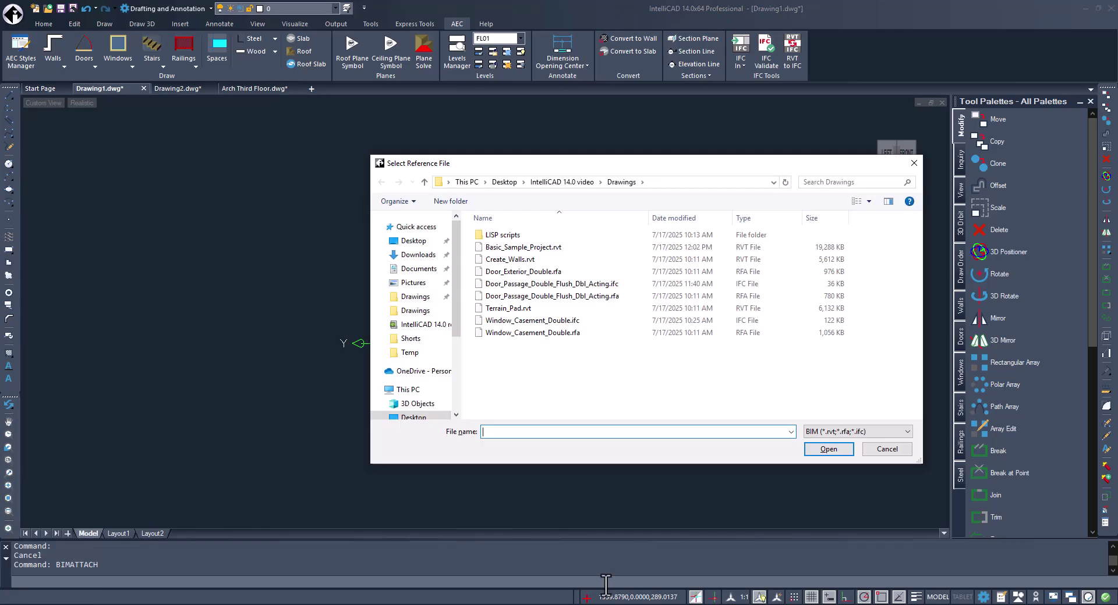
{"action": "left_click", "coordinate": [522, 247]}
{"action": "left_click", "coordinate": [846, 454]}
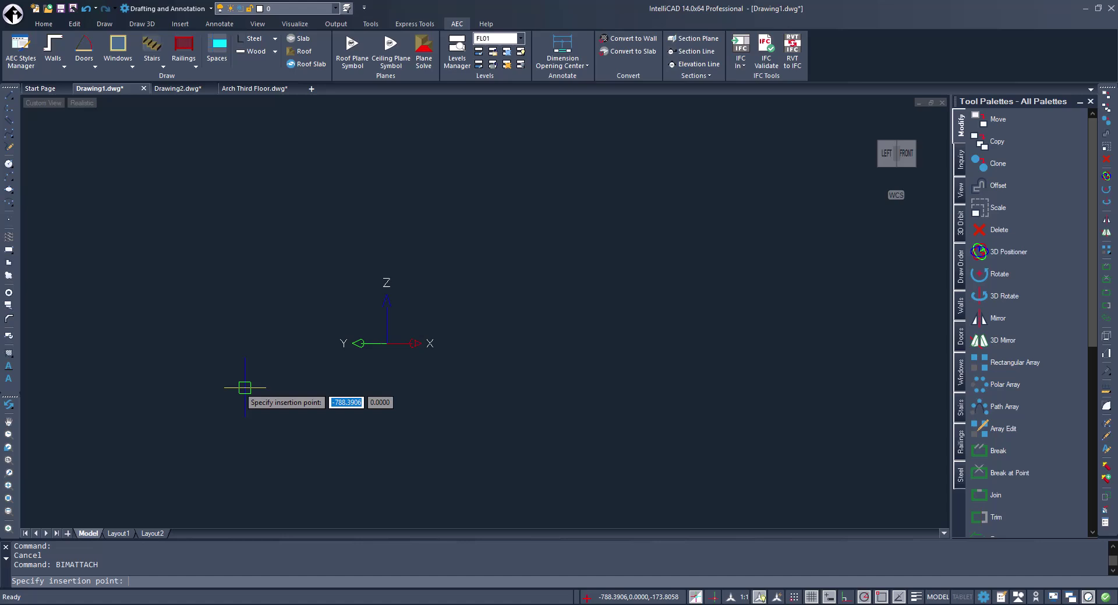
{"action": "left_click", "coordinate": [242, 386]}
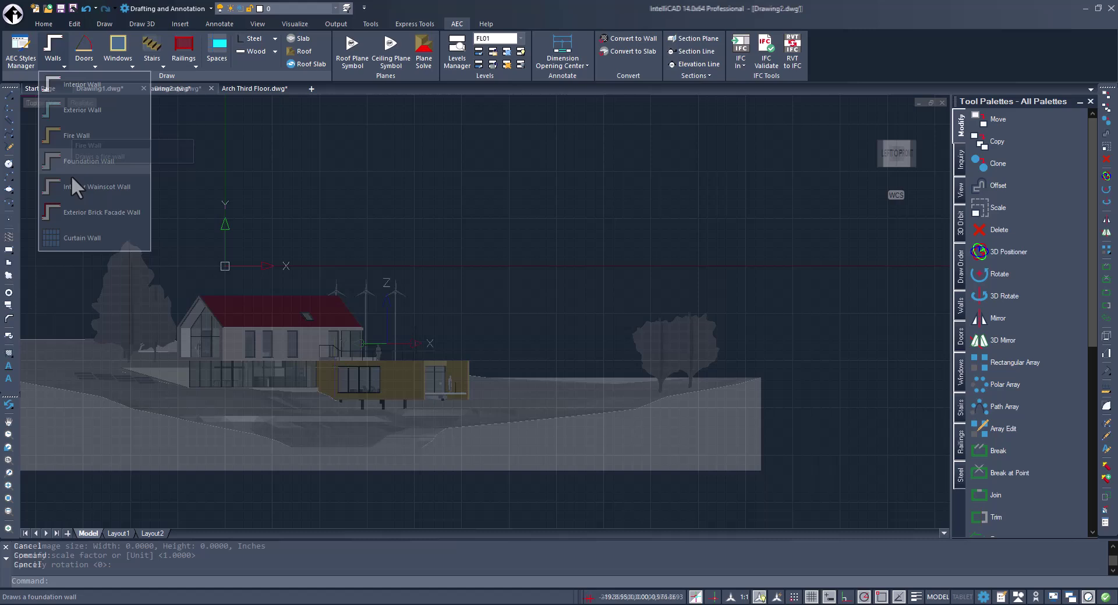
Draw an Interior Wainscot Wall through four corner points, flipping it to the other side.
{"action": "left_click", "coordinate": [73, 192]}
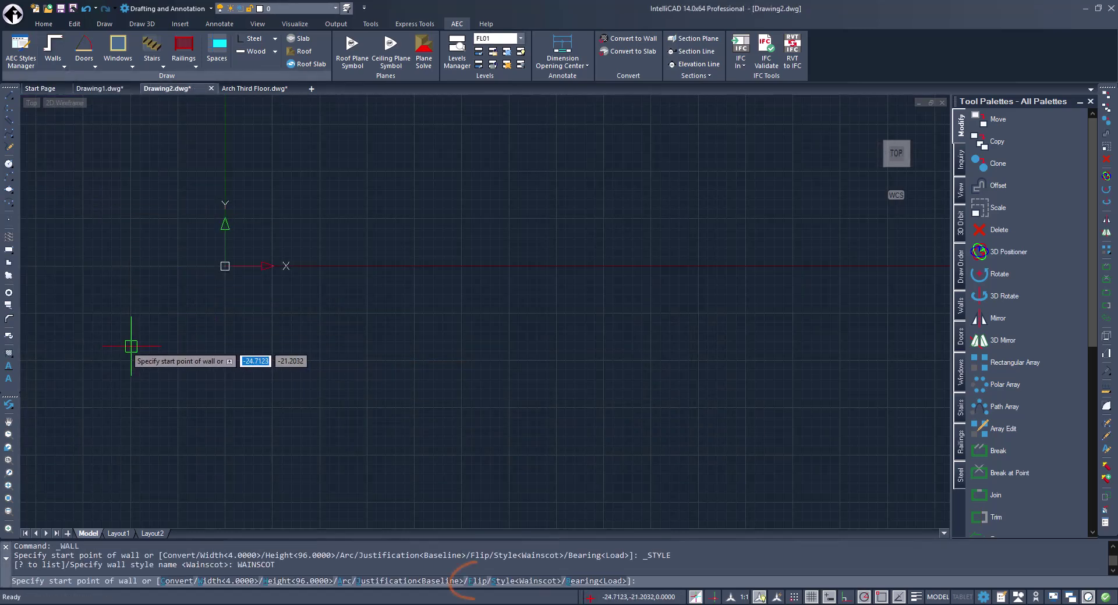
{"action": "left_click", "coordinate": [131, 346]}
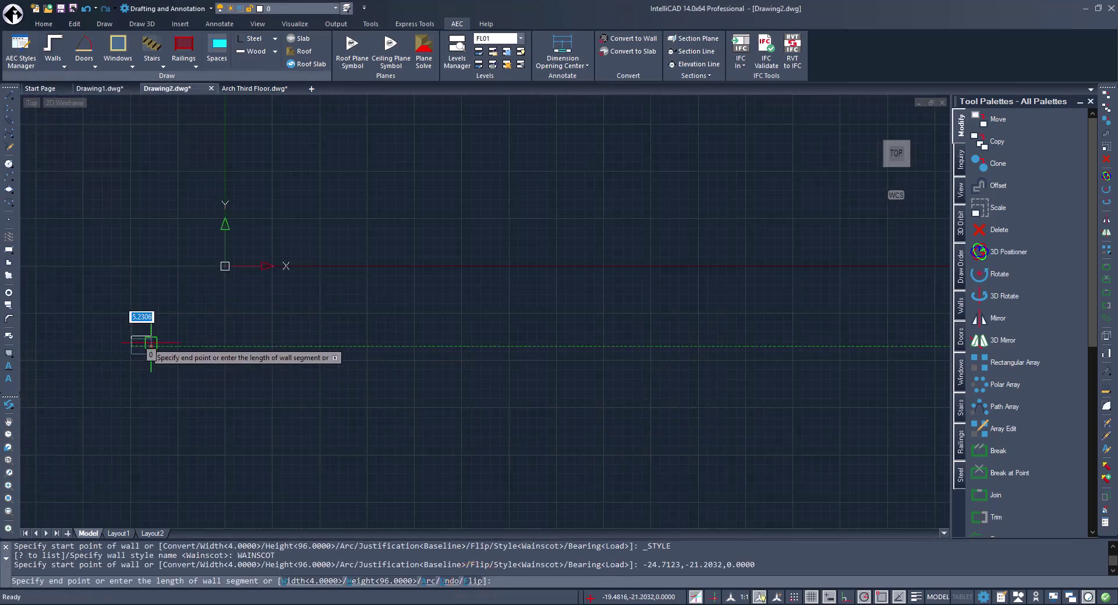
{"action": "left_click", "coordinate": [791, 347]}
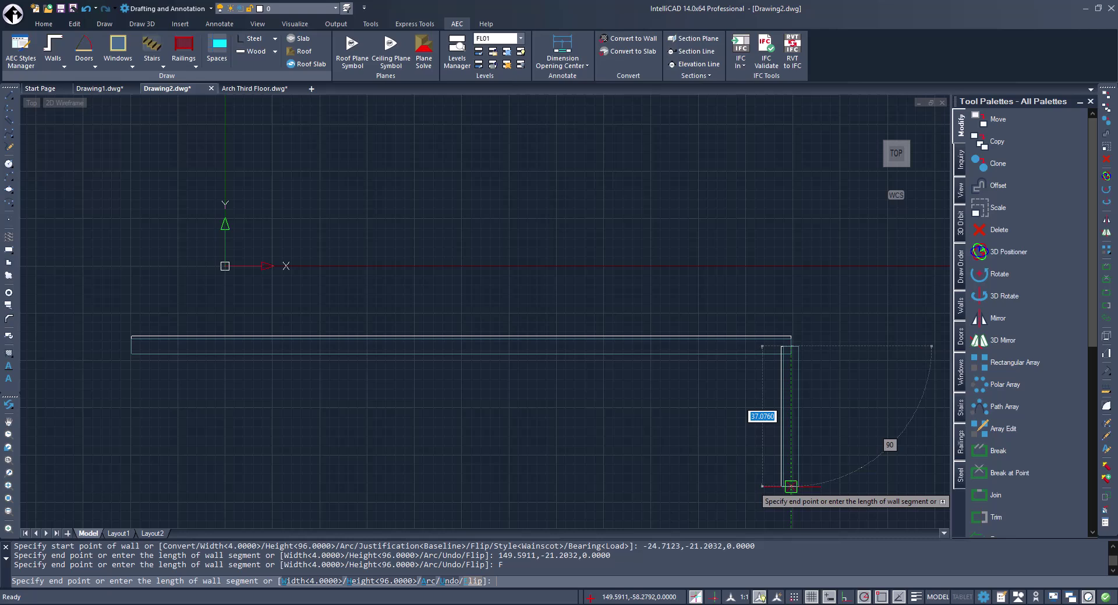
{"action": "left_click", "coordinate": [791, 487]}
{"action": "left_click", "coordinate": [499, 581]}
{"action": "left_click", "coordinate": [128, 486]}
Select the floor slab and stretch one of its corners downward via a grip.
{"action": "left_click", "coordinate": [620, 326]}
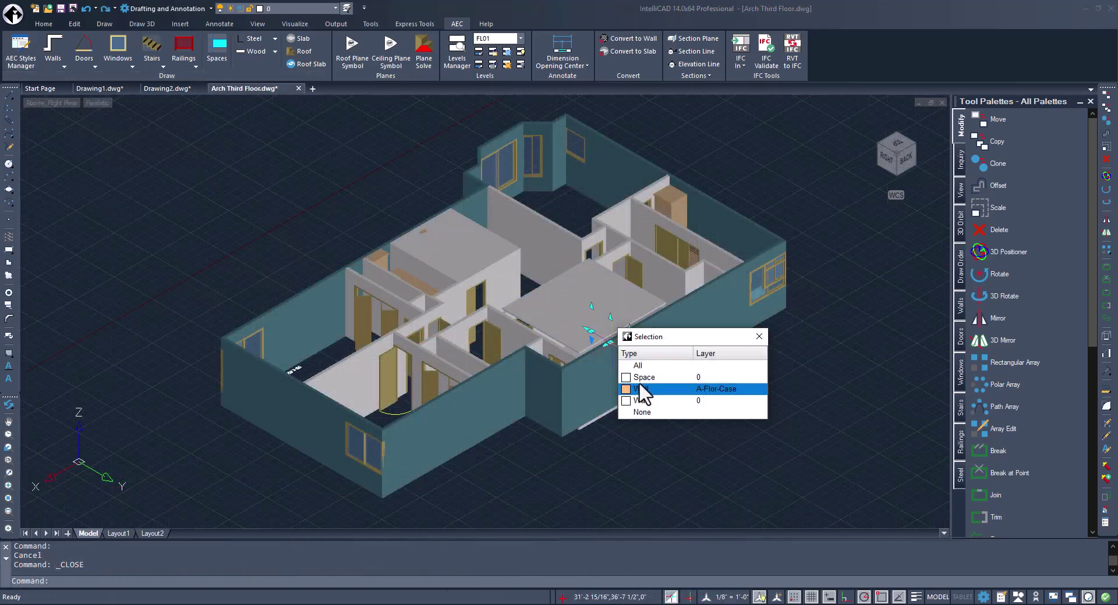
{"action": "left_click", "coordinate": [640, 389]}
{"action": "left_click", "coordinate": [563, 361]}
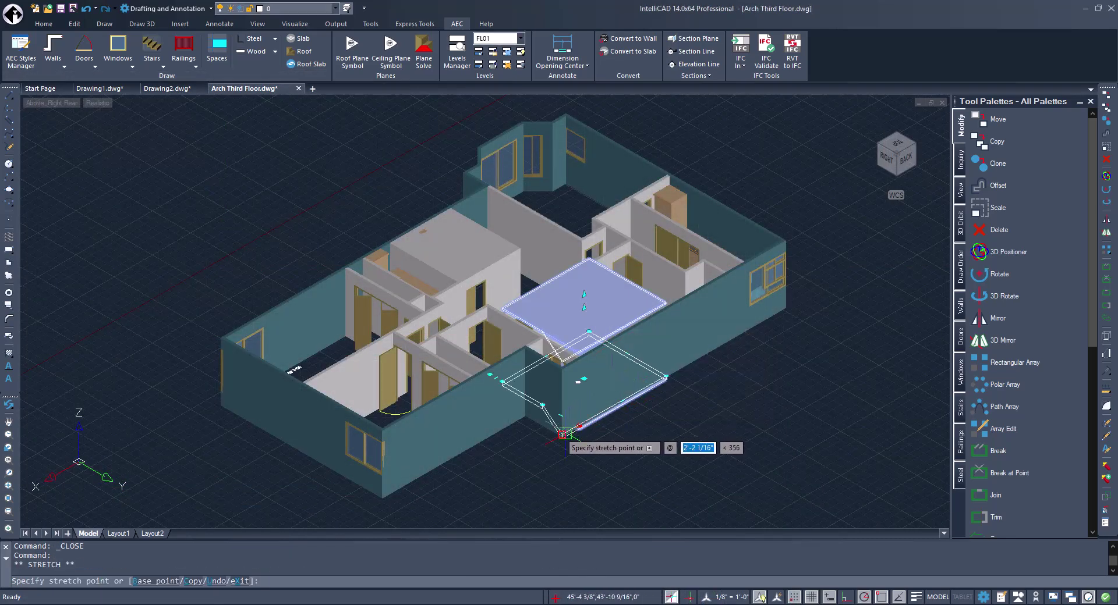
{"action": "left_click", "coordinate": [562, 433]}
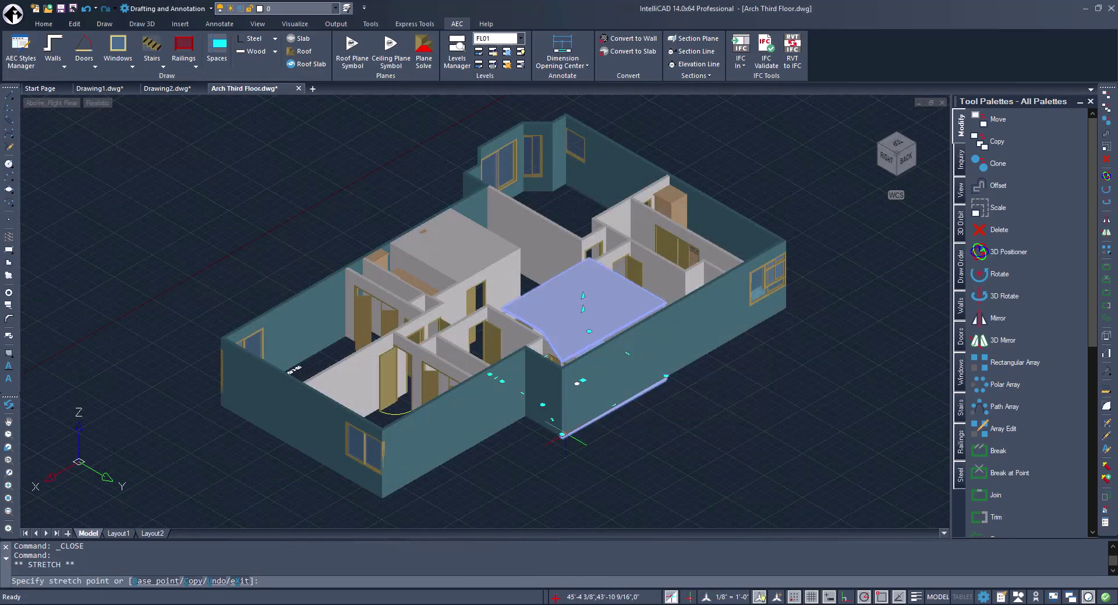
{"action": "left_click", "coordinate": [563, 433]}
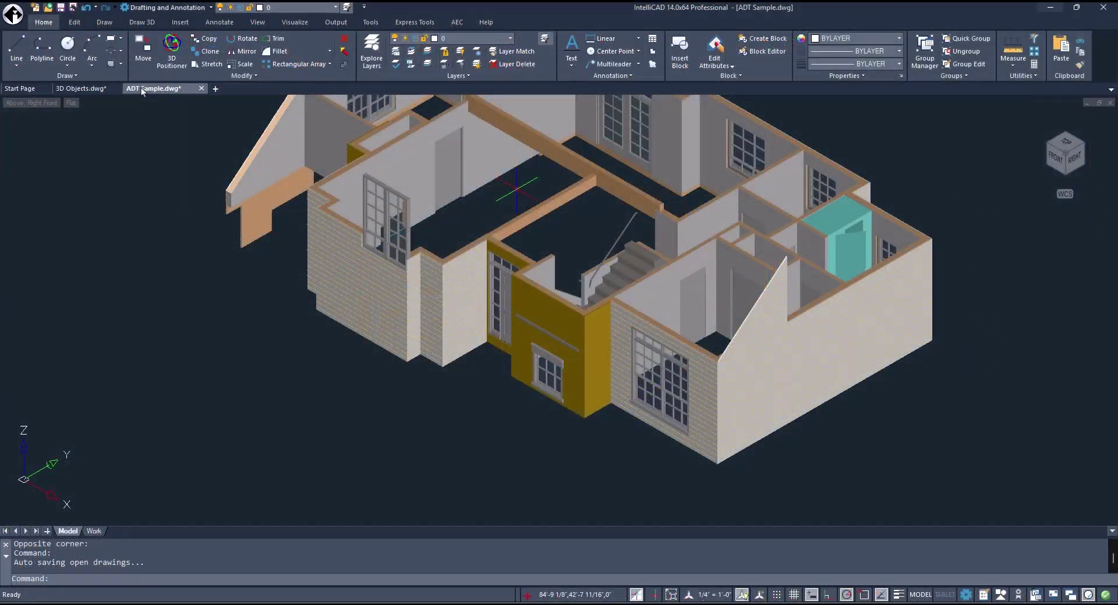
Tear ADT Sample.dwg into its own window and tile it beside the 3D Objects drawing.
{"action": "left_click_drag", "start_coordinate": [141, 87], "coordinate": [429, 117]}
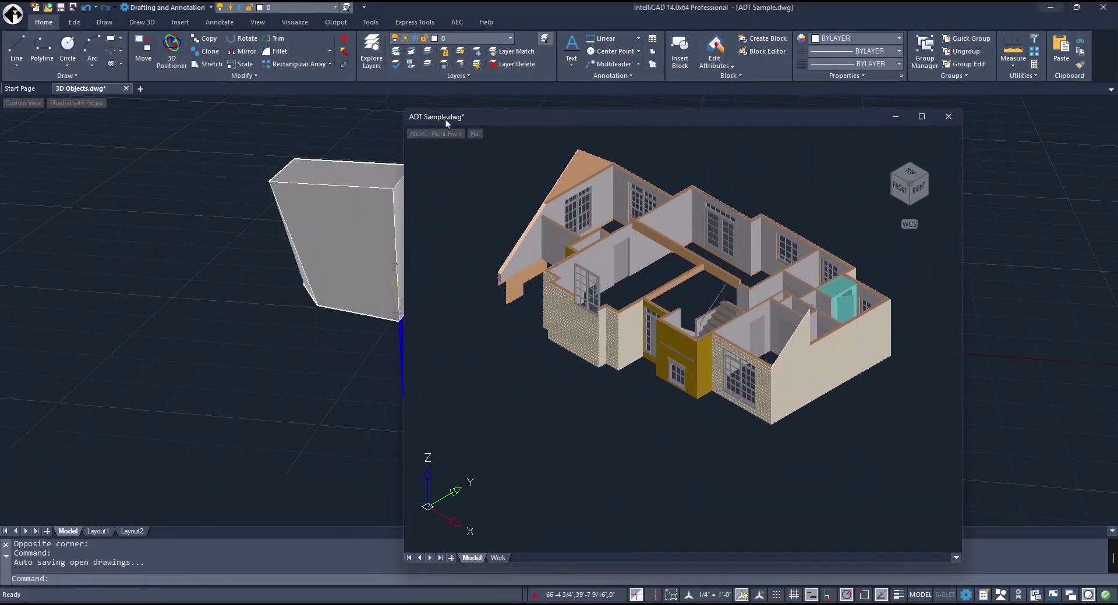
{"action": "mouse_move", "coordinate": [1076, 7]}
{"action": "left_click", "coordinate": [941, 91]}
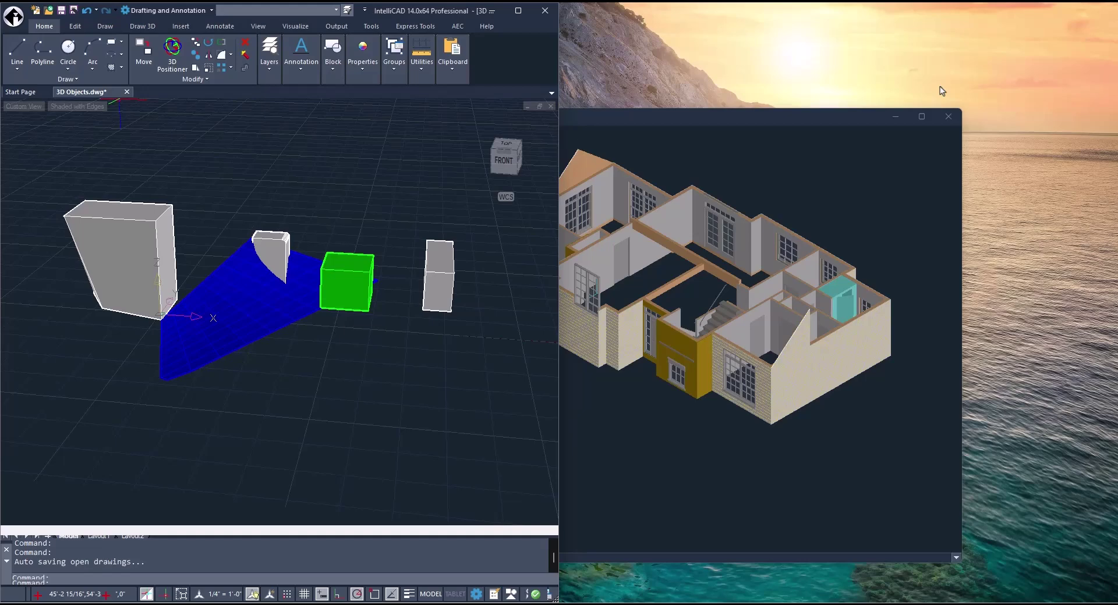
{"action": "left_click", "coordinate": [649, 123]}
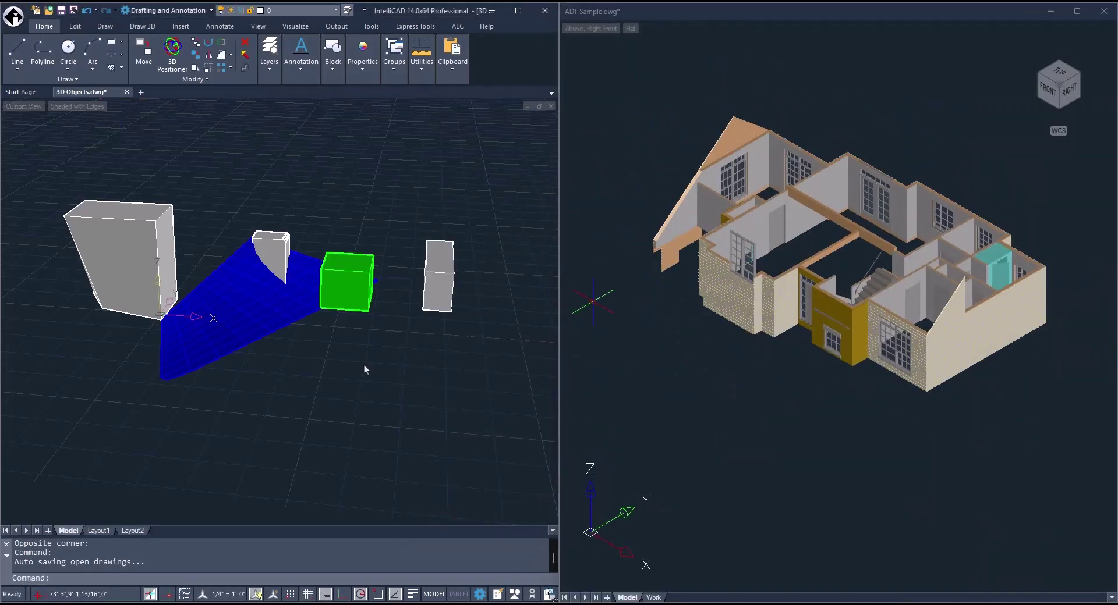
{"action": "middle_click_drag", "start_coordinate": [372, 379], "coordinate": [415, 234]}
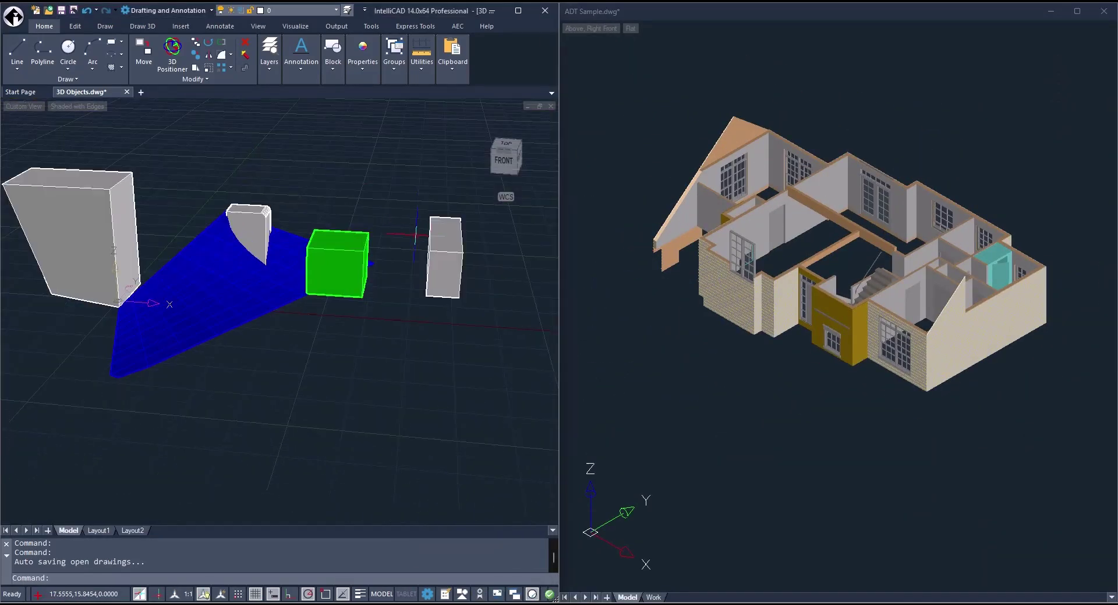
Float the ADT Sample window freely over the desktop.
{"action": "left_click", "coordinate": [821, 248]}
{"action": "scroll", "coordinate": [804, 249], "scroll_direction": "up", "scroll_amount": 2}
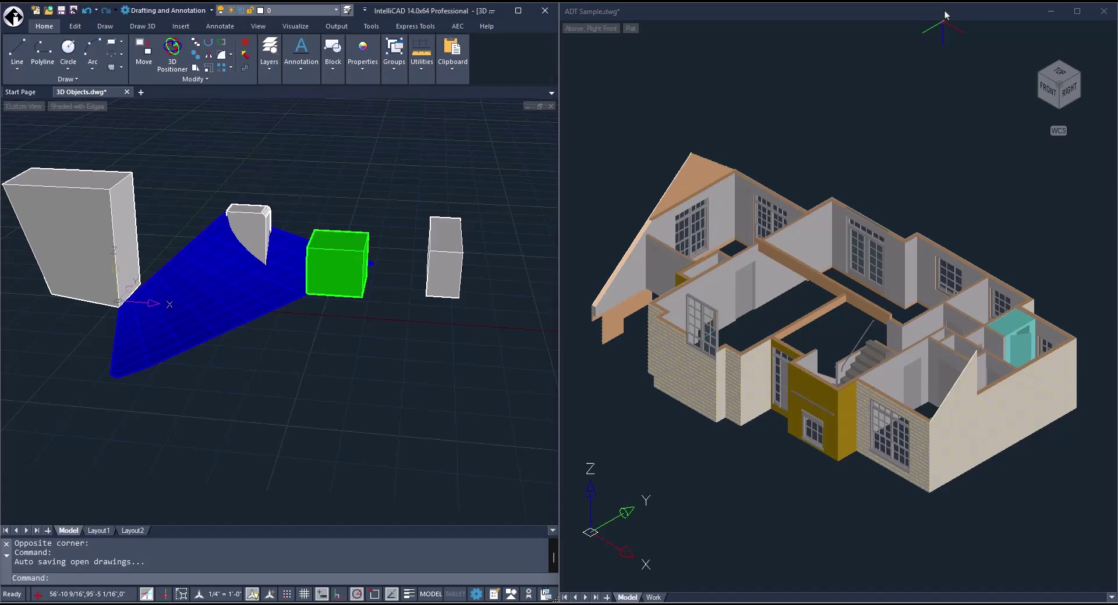
{"action": "left_click_drag", "start_coordinate": [944, 15], "coordinate": [214, 94]}
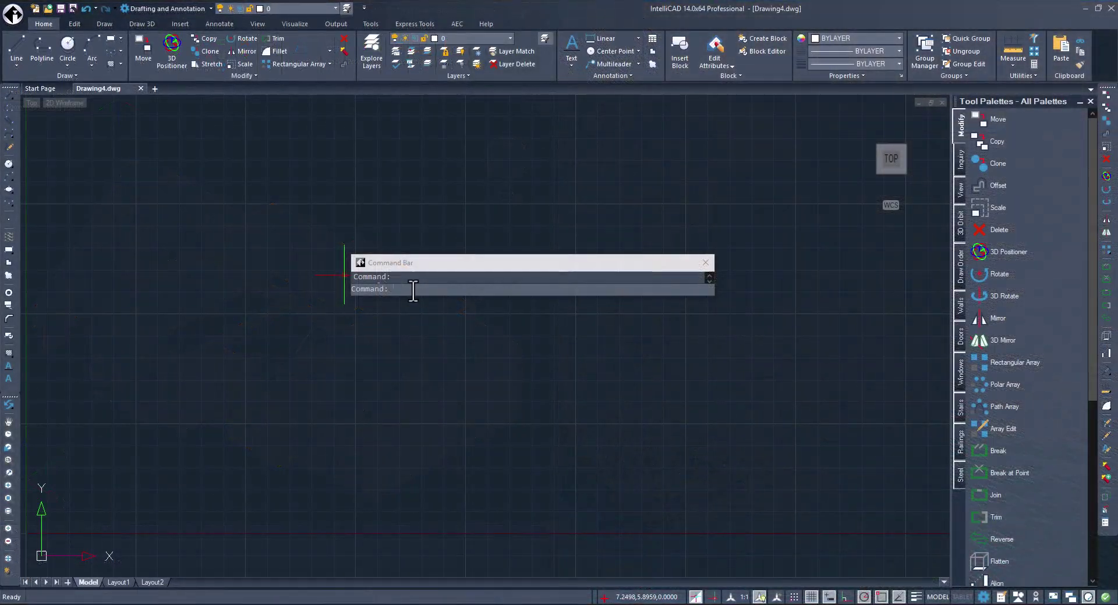
Set the command bar transparency to 54% general and 94% rollover opacity.
{"action": "right_click", "coordinate": [413, 290]}
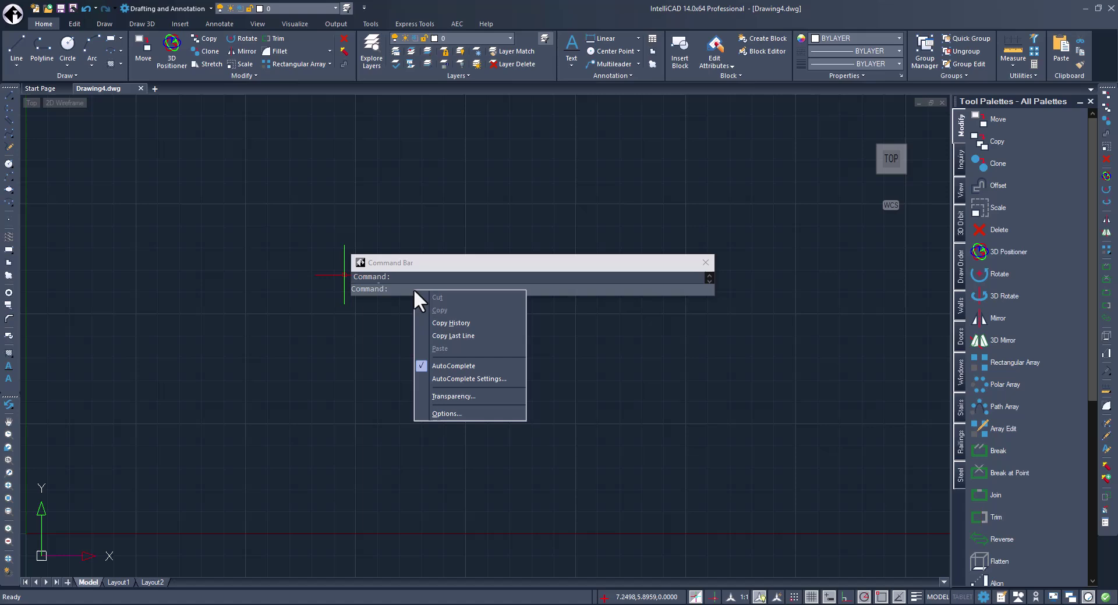
{"action": "left_click", "coordinate": [452, 396]}
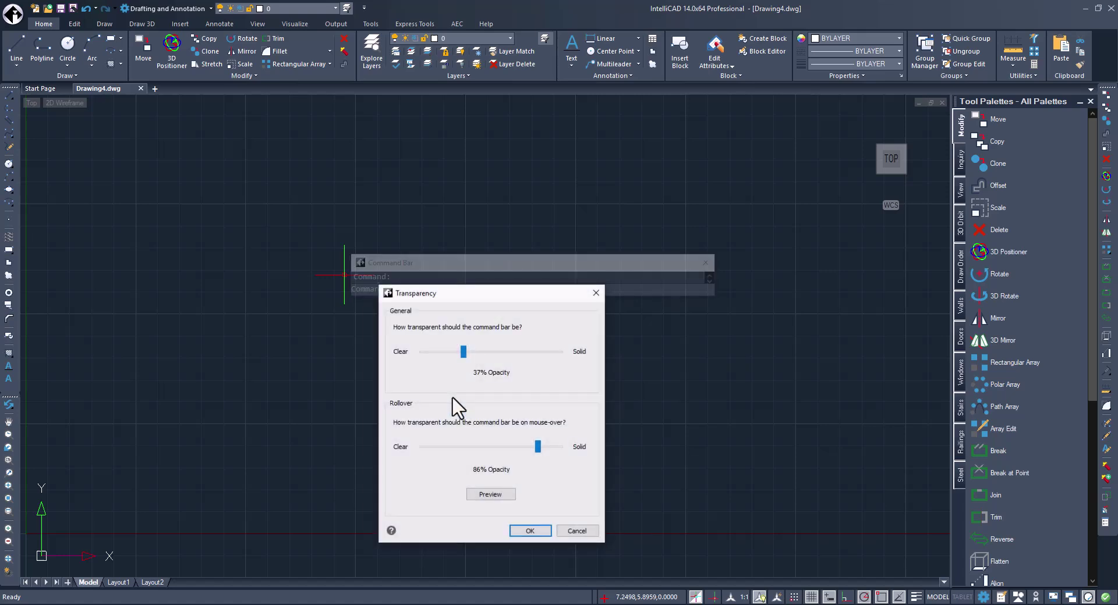
{"action": "left_click_drag", "start_coordinate": [464, 352], "coordinate": [489, 351]}
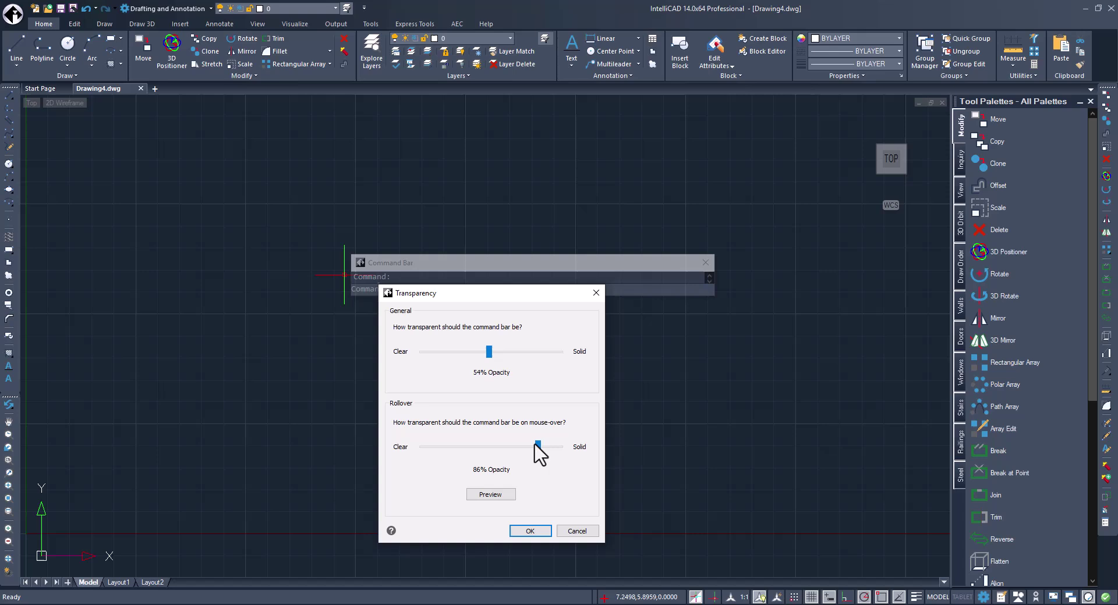
{"action": "left_click_drag", "start_coordinate": [535, 444], "coordinate": [550, 446]}
{"action": "left_click", "coordinate": [530, 532]}
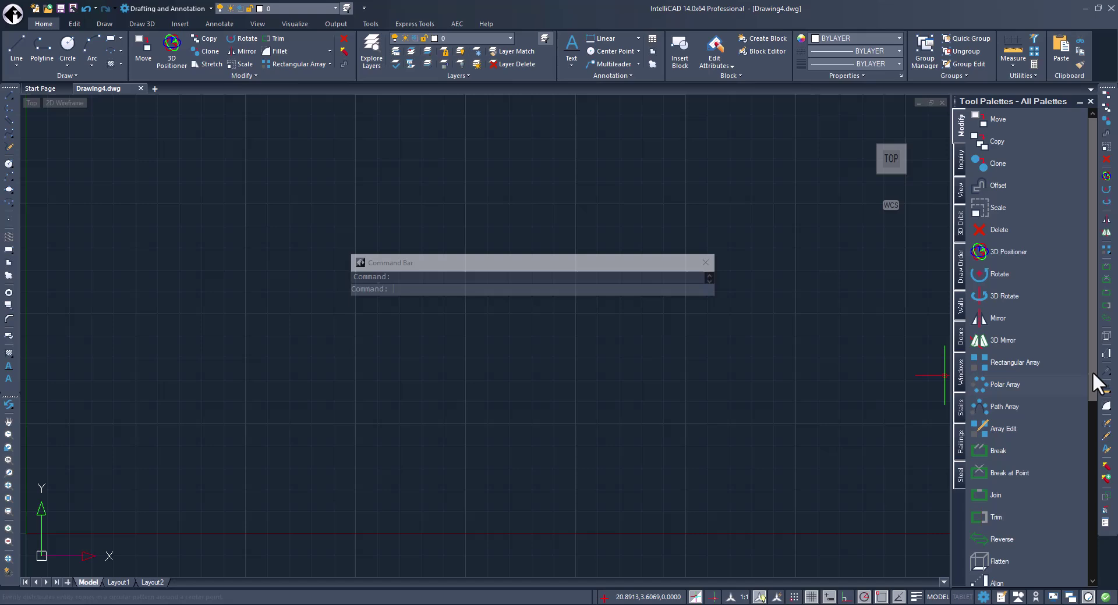
Insert a text entry named 'Edit' next to Edit Polyline in the Modify tool palette.
{"action": "left_click_drag", "start_coordinate": [1092, 371], "coordinate": [1074, 540]}
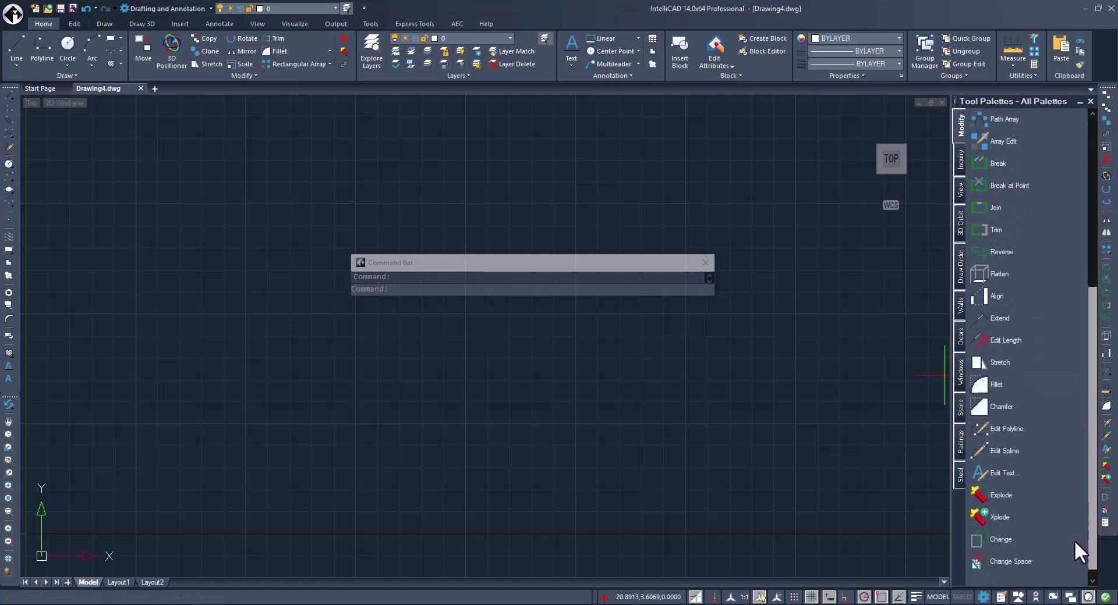
{"action": "right_click", "coordinate": [1013, 423]}
{"action": "left_click", "coordinate": [1048, 466]}
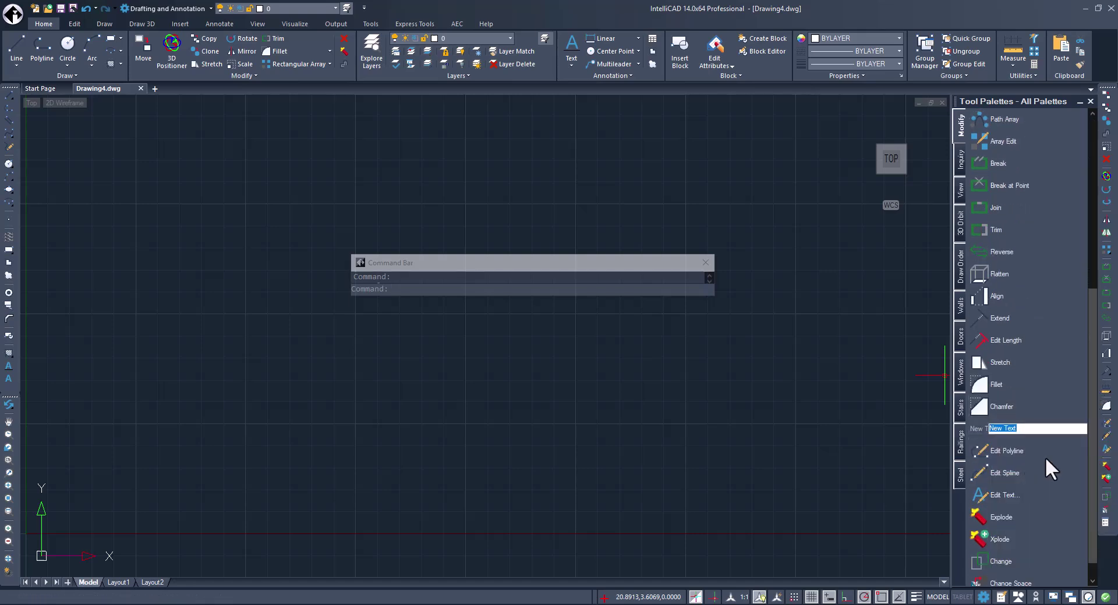
{"action": "type", "text": "Edit"}
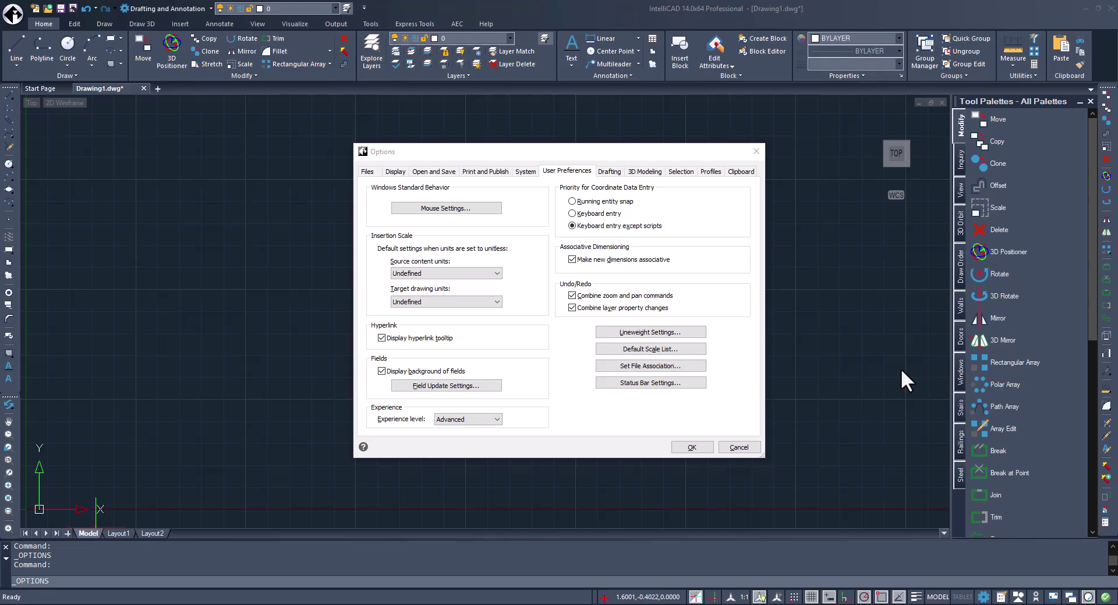
{"action": "left_click", "coordinate": [664, 384]}
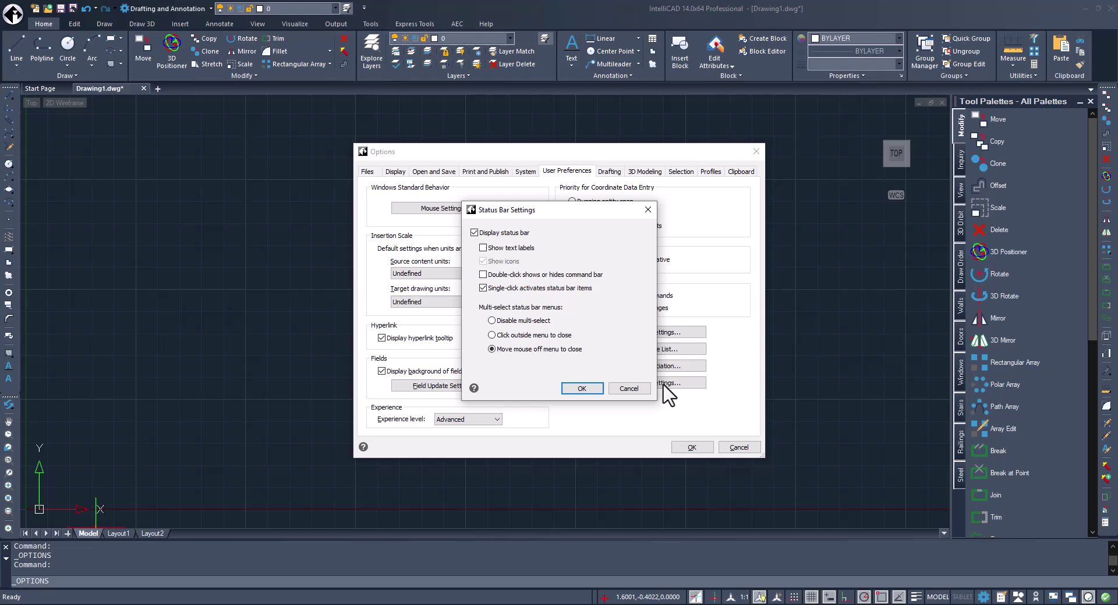
{"action": "left_click", "coordinate": [582, 388]}
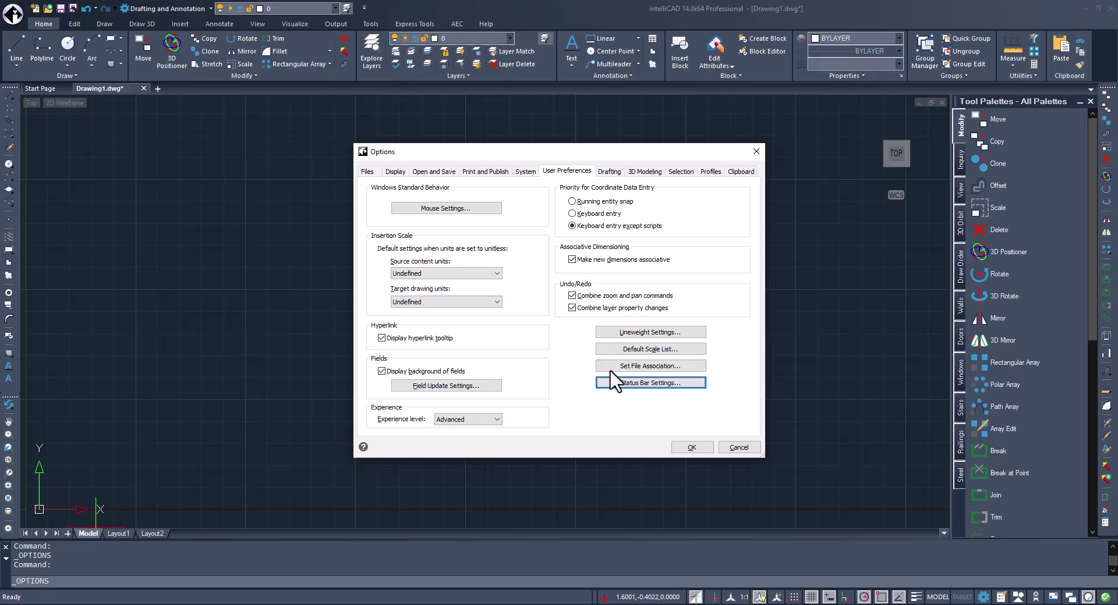
Make 1:100 current in the Default Scale List, then close the dialogs.
{"action": "left_click", "coordinate": [641, 351]}
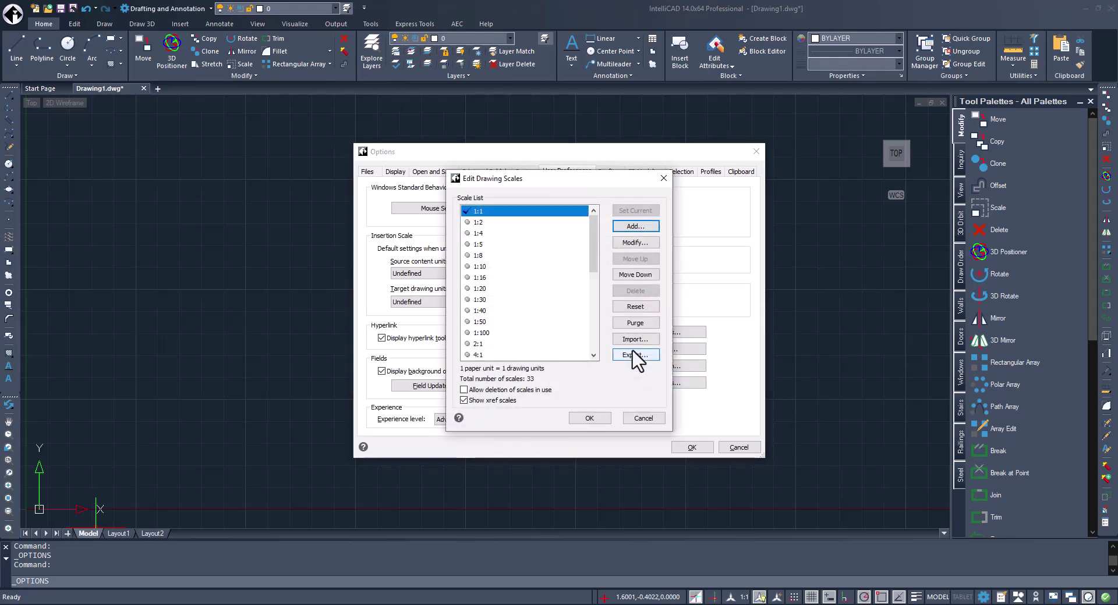
{"action": "left_click", "coordinate": [471, 278]}
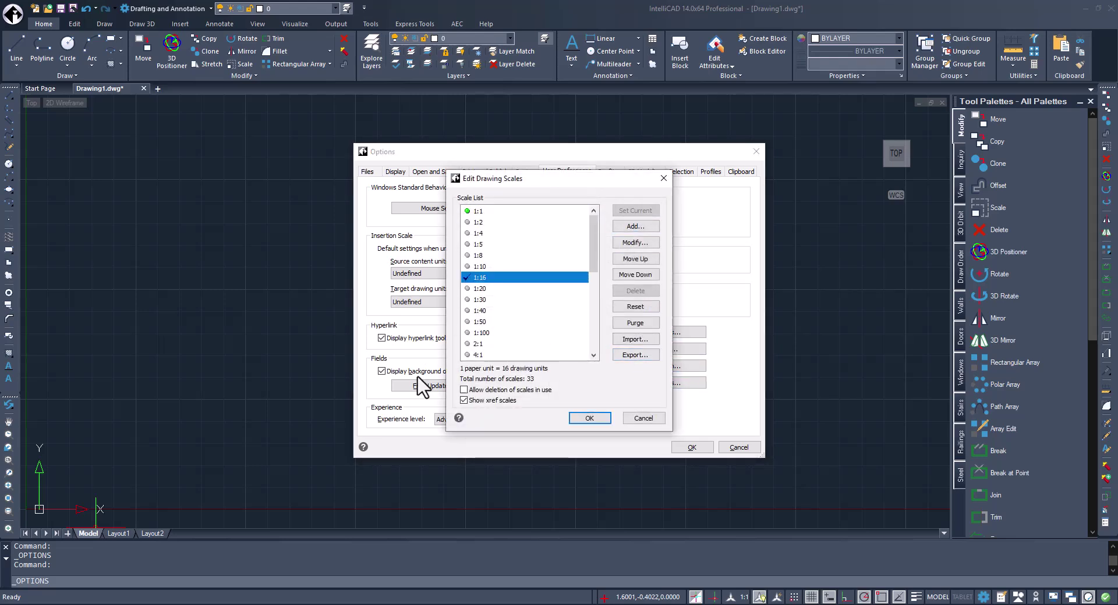
{"action": "left_click", "coordinate": [469, 333]}
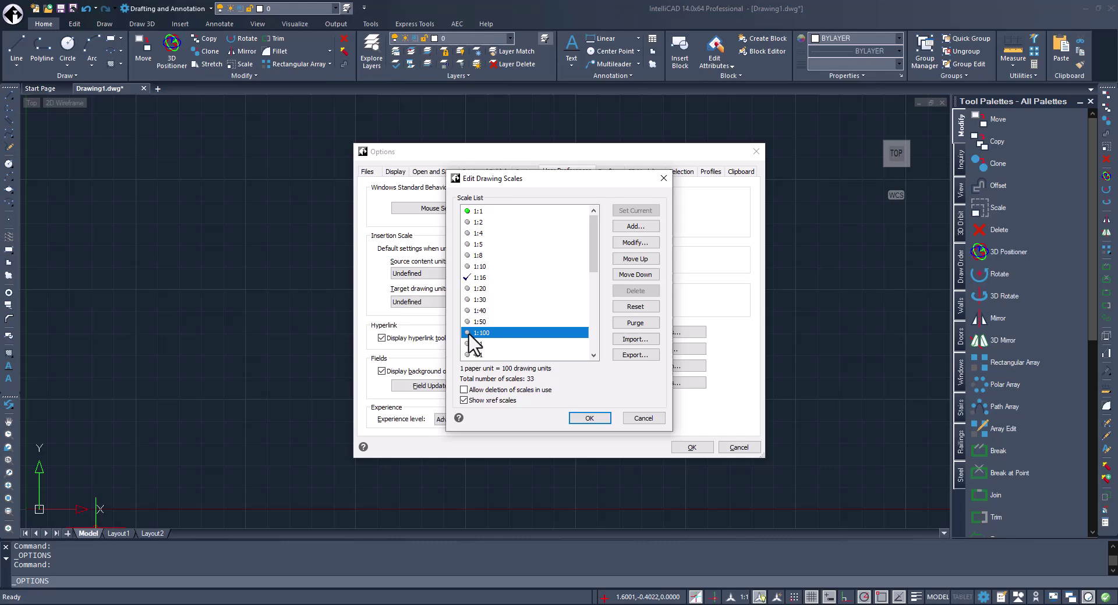
{"action": "left_click", "coordinate": [650, 212]}
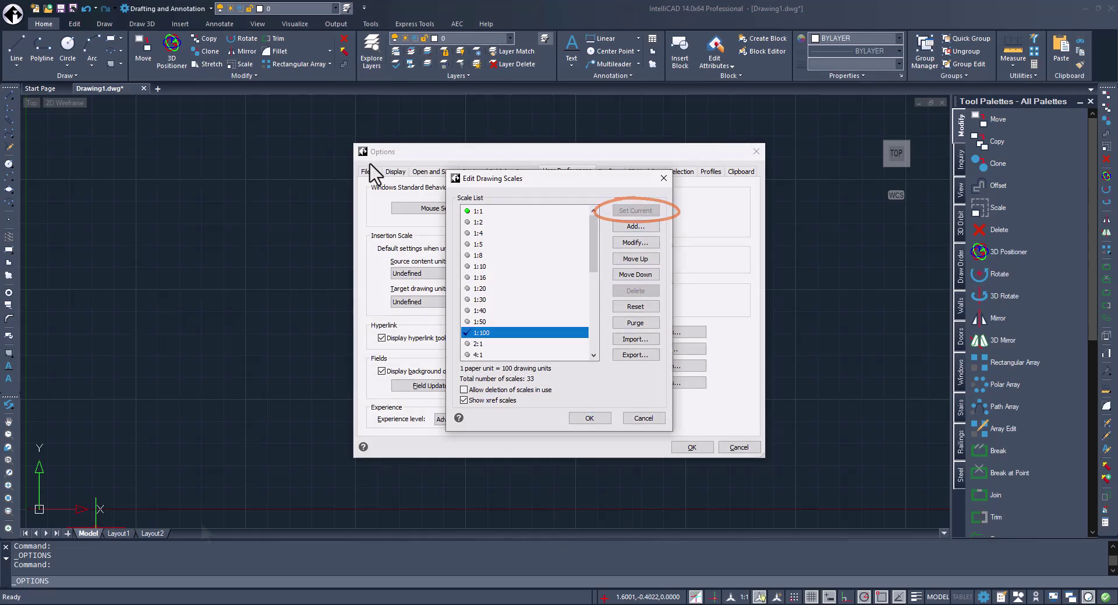
{"action": "key", "text": "Escape"}
{"action": "key", "text": "Escape"}
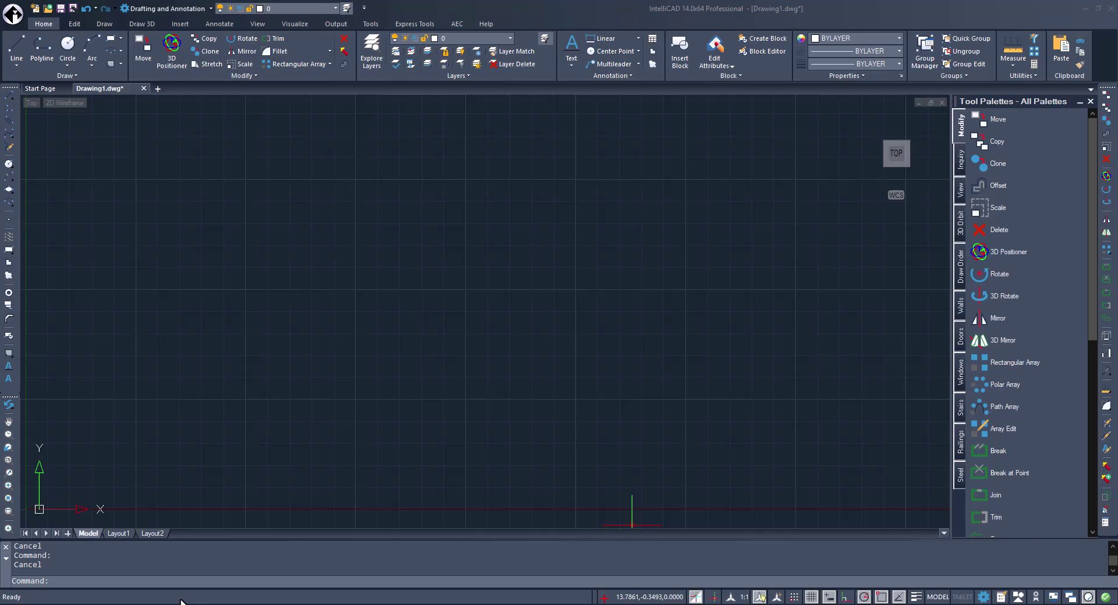
Cancel a first ANNOSCALEPANEMODE attempt and check the status-bar annotation scale button's behaviour.
{"action": "type", "text": "ANNOSCALEPANEMODE"}
{"action": "key", "text": "Return"}
{"action": "key", "text": "Escape"}
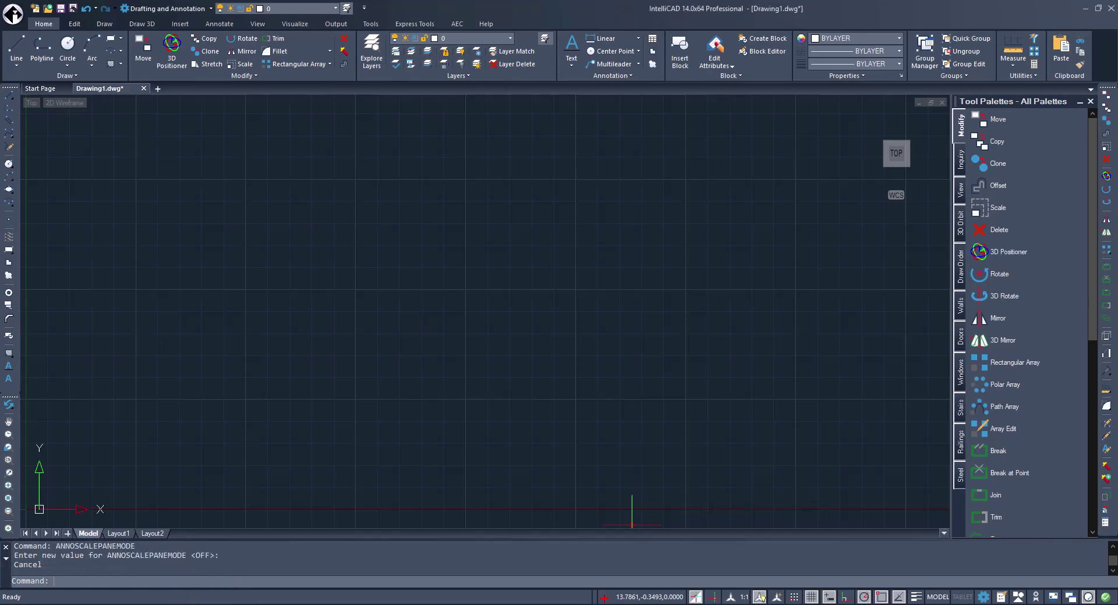
{"action": "left_click", "coordinate": [730, 600]}
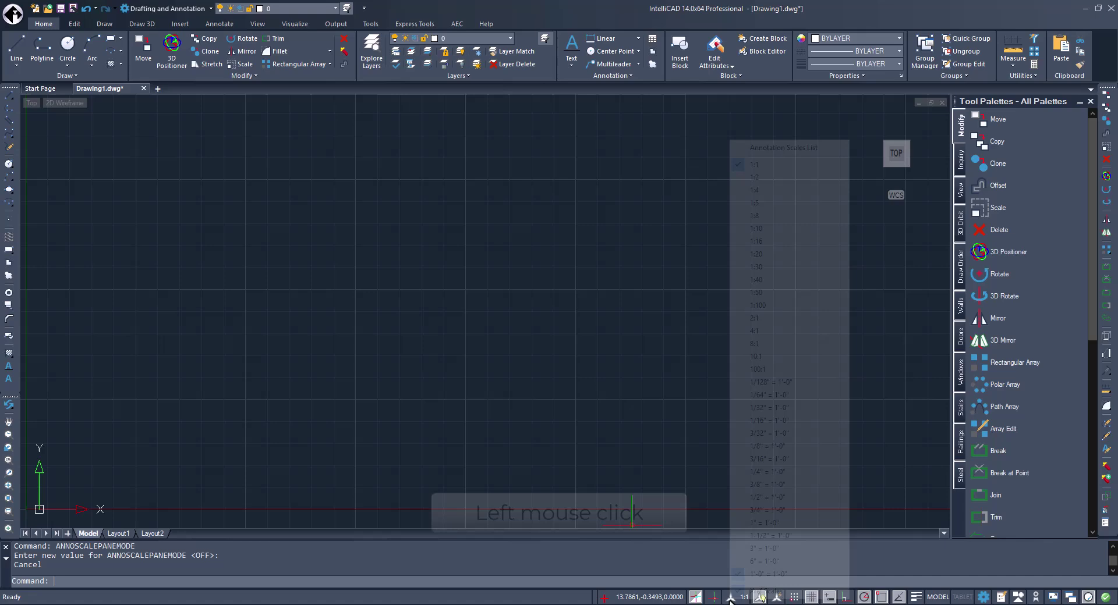
{"action": "left_click", "coordinate": [731, 601]}
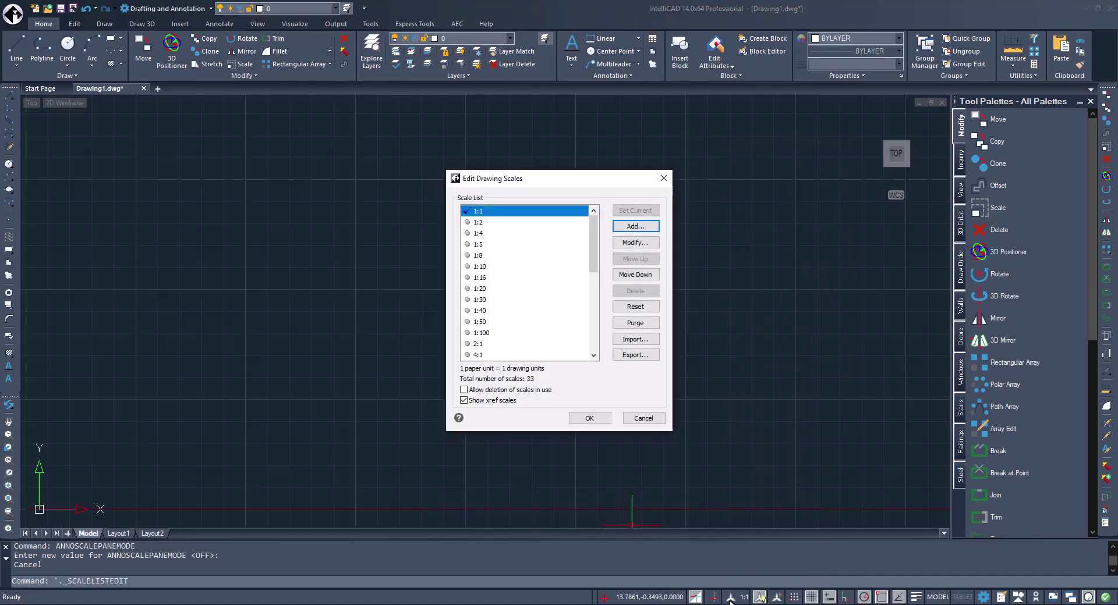
{"action": "left_click", "coordinate": [663, 178]}
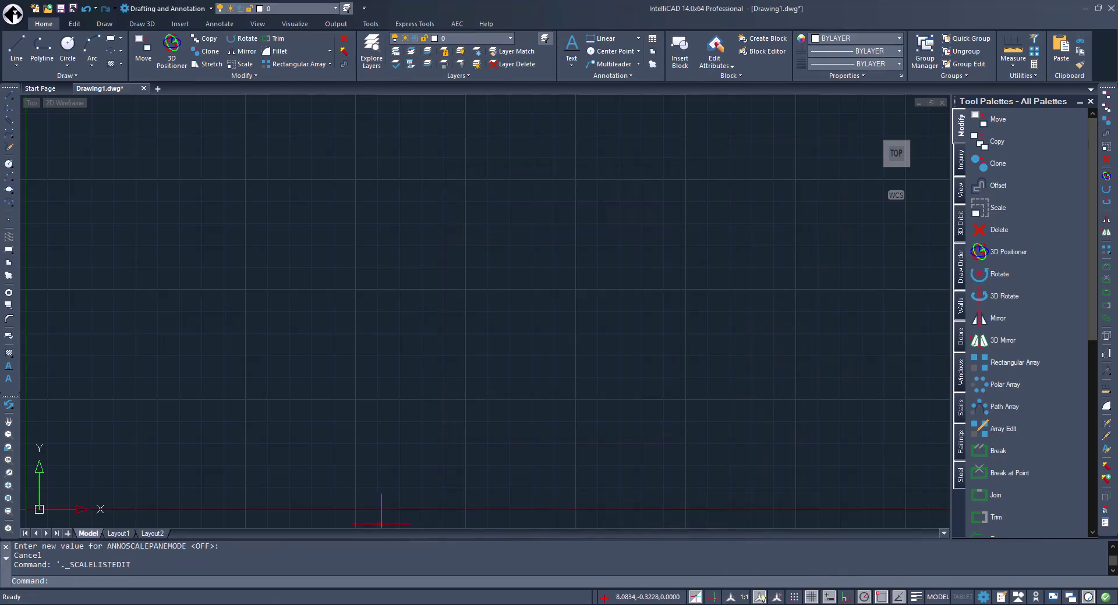
Set ANNOSCALEPANEMODE to 1 and test the annotation scale button with left and right clicks.
{"action": "key", "text": "Return"}
{"action": "type", "text": "1"}
{"action": "key", "text": "Return"}
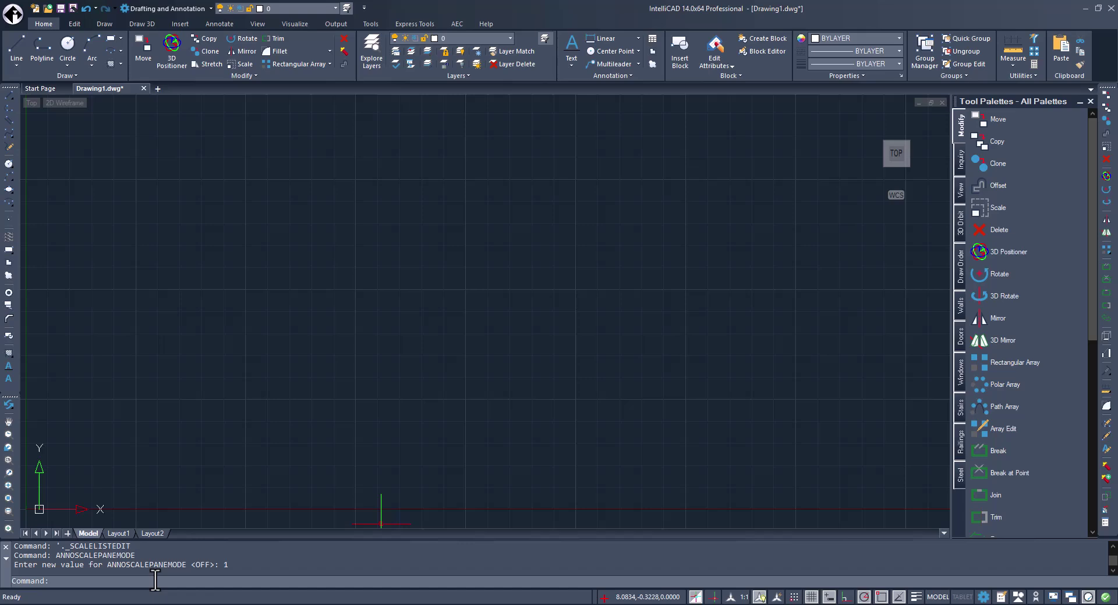
{"action": "left_click", "coordinate": [736, 602]}
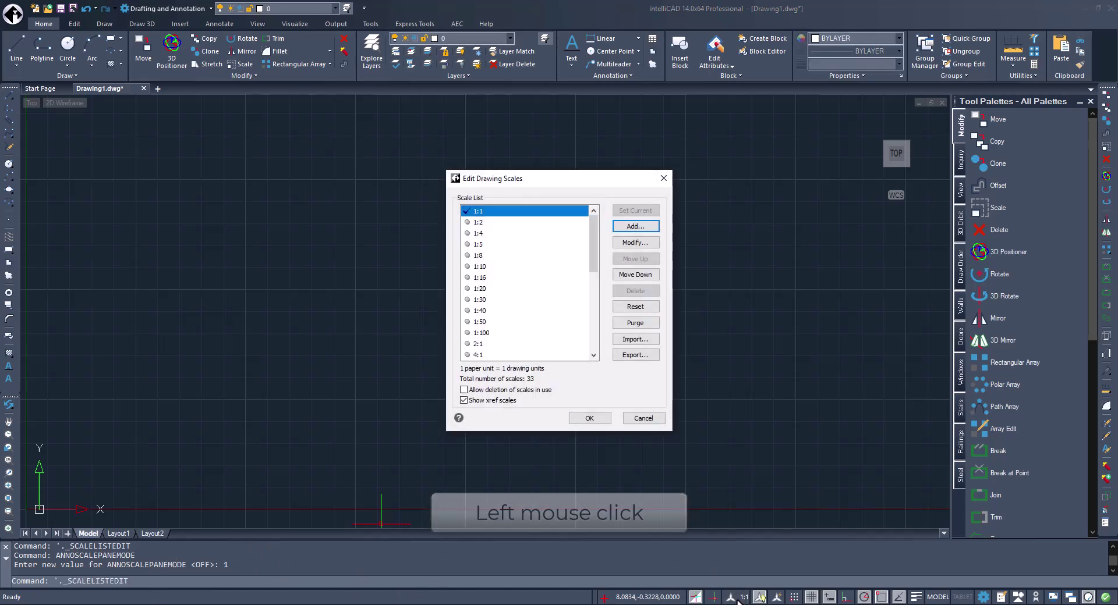
{"action": "left_click", "coordinate": [664, 178]}
{"action": "right_click", "coordinate": [738, 600]}
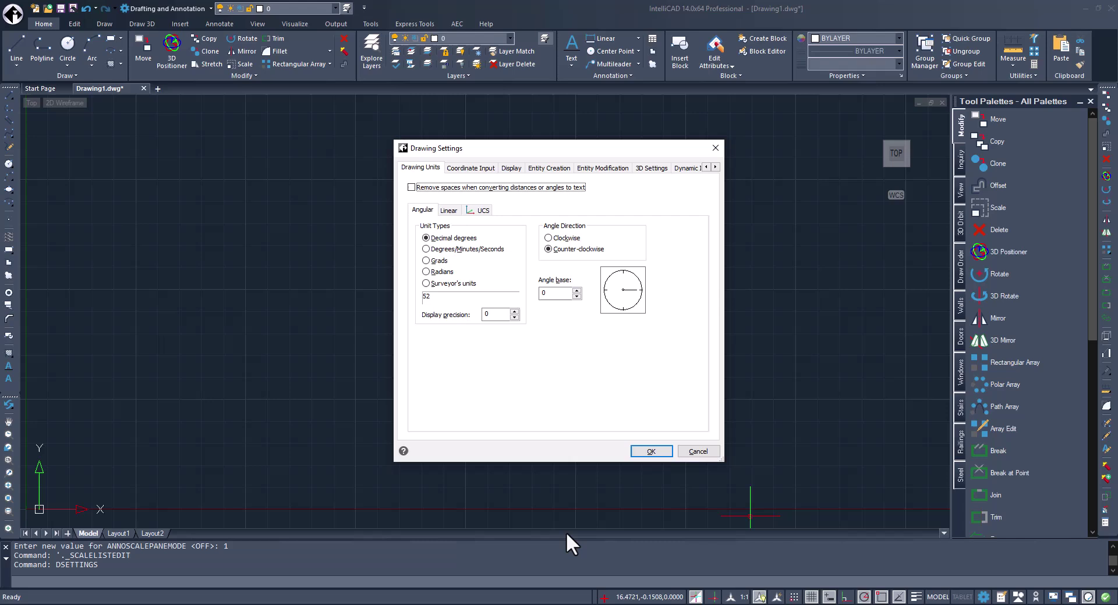
Under Coordinate Input > Entity Snaps, expand the Display in program dropdown for running snaps.
{"action": "left_click", "coordinate": [471, 168]}
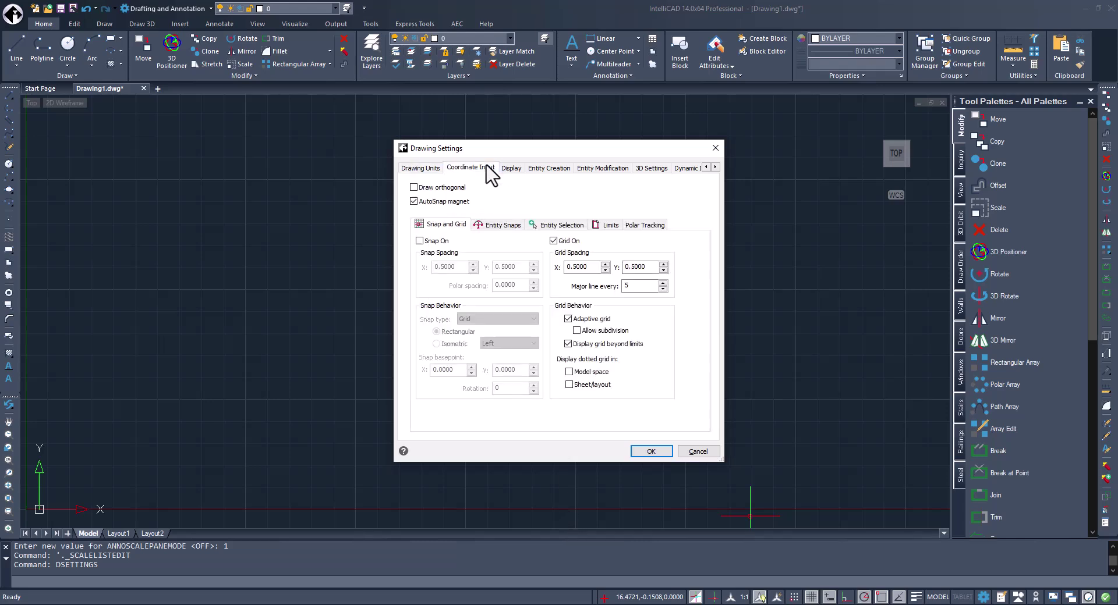
{"action": "left_click", "coordinate": [495, 226]}
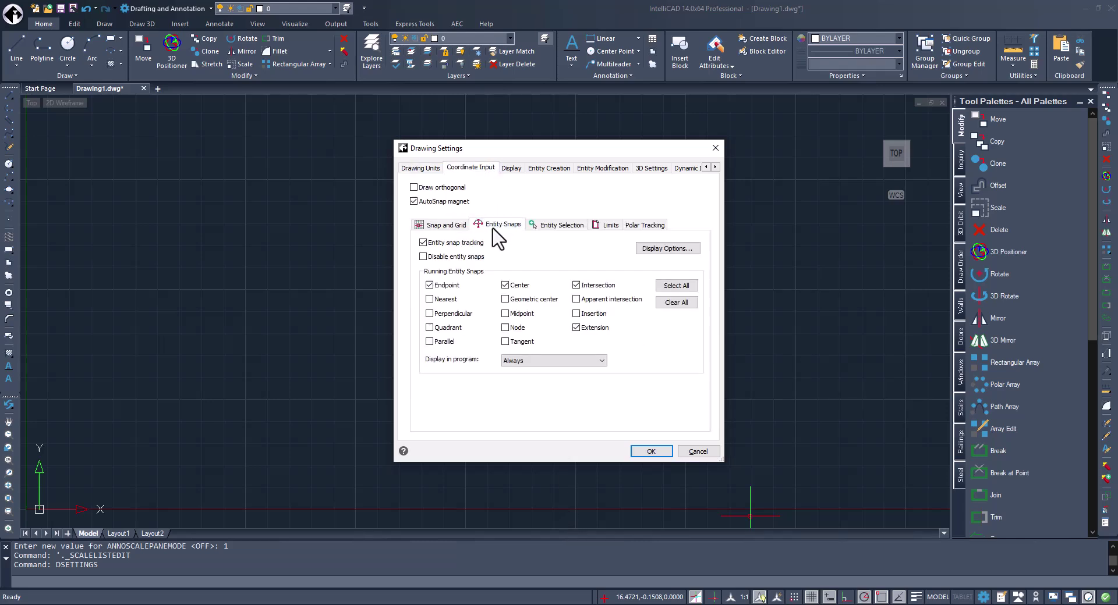
{"action": "left_click", "coordinate": [597, 362]}
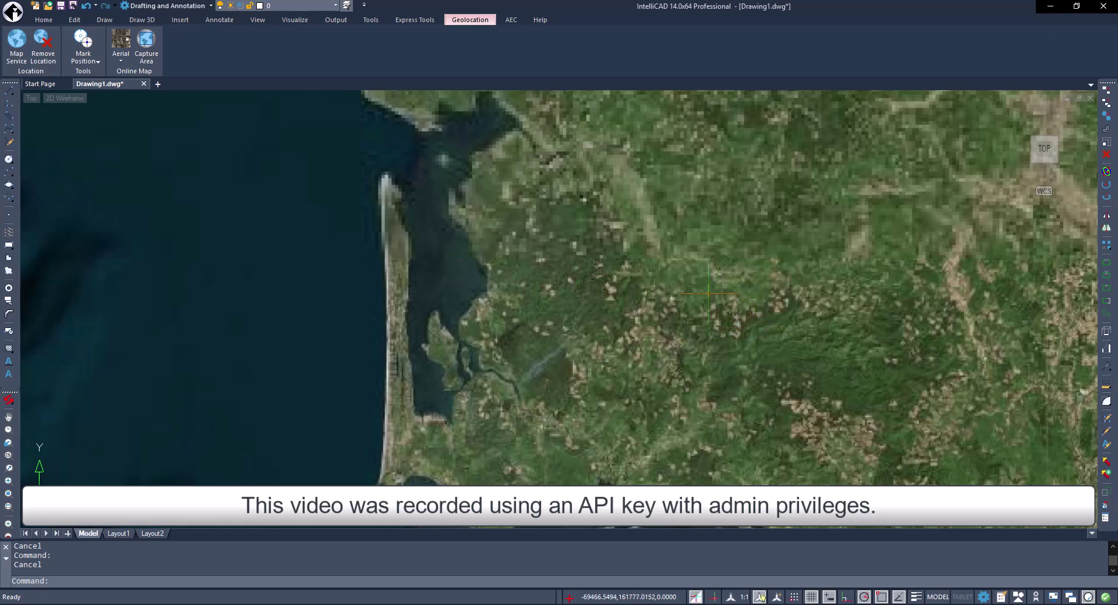
Cycle the map type through Imagery, Streets, OpenStreetMap and Light Gray, ending on Dark Gray.
{"action": "left_click", "coordinate": [121, 60]}
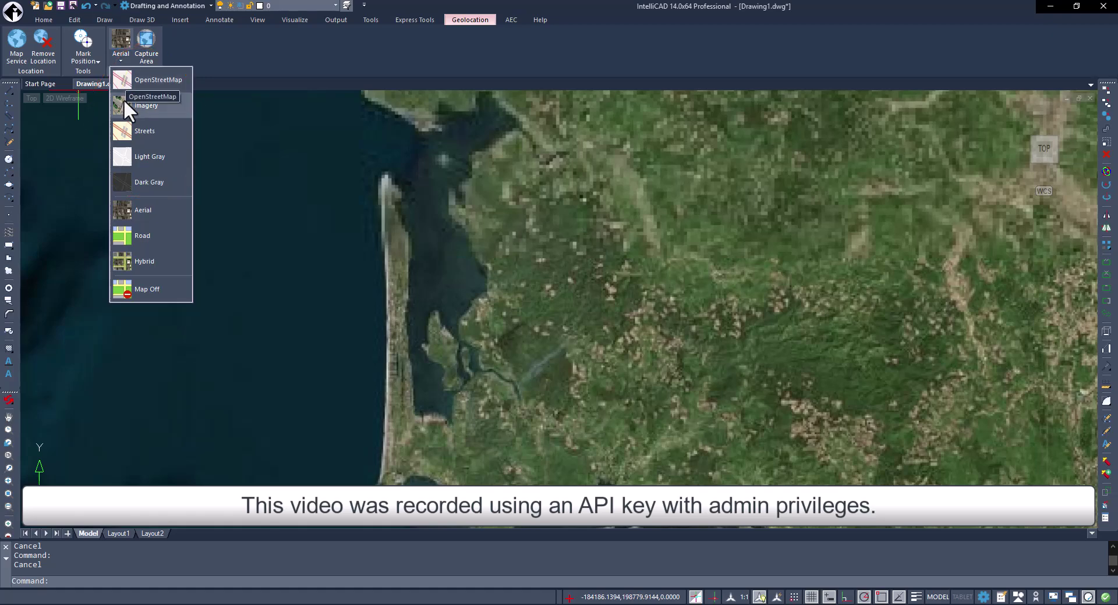
{"action": "left_click", "coordinate": [123, 101]}
{"action": "left_click", "coordinate": [124, 58]}
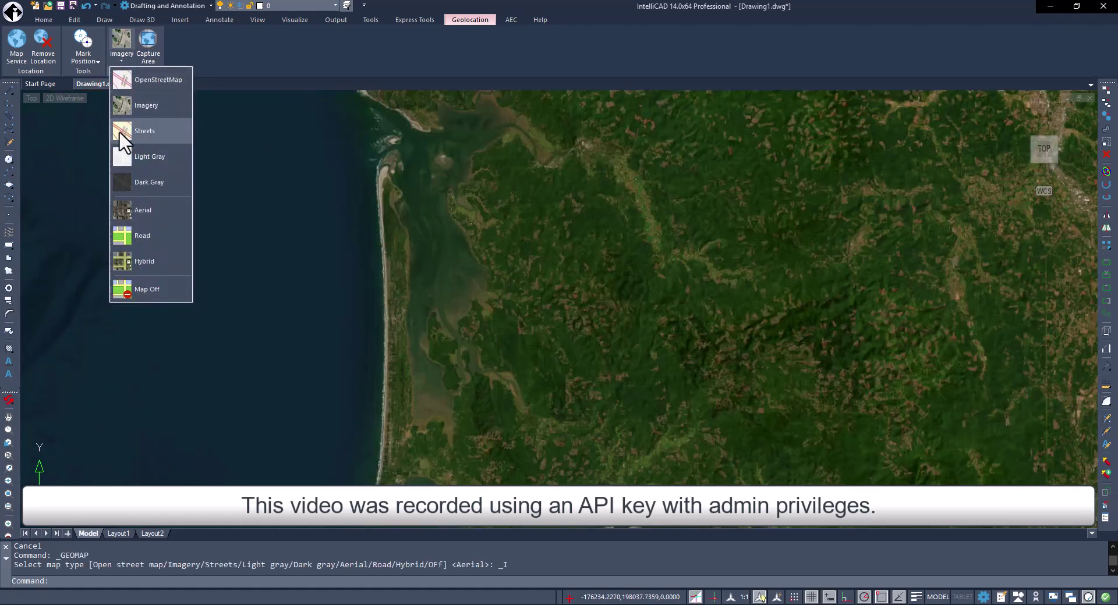
{"action": "left_click", "coordinate": [124, 131]}
{"action": "left_click", "coordinate": [118, 58]}
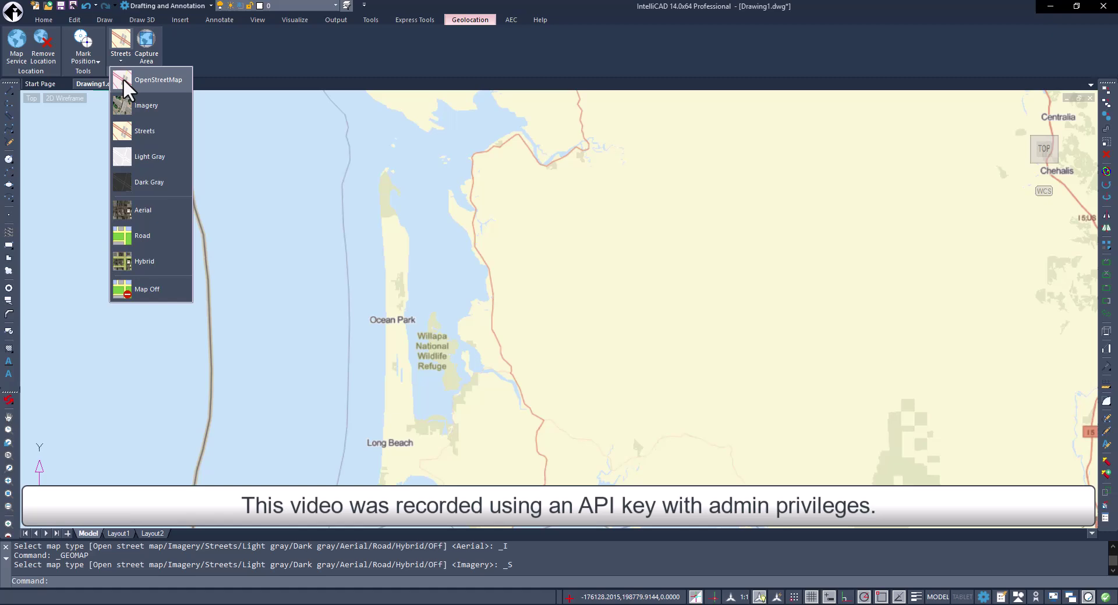
{"action": "left_click", "coordinate": [123, 78]}
{"action": "left_click", "coordinate": [123, 62]}
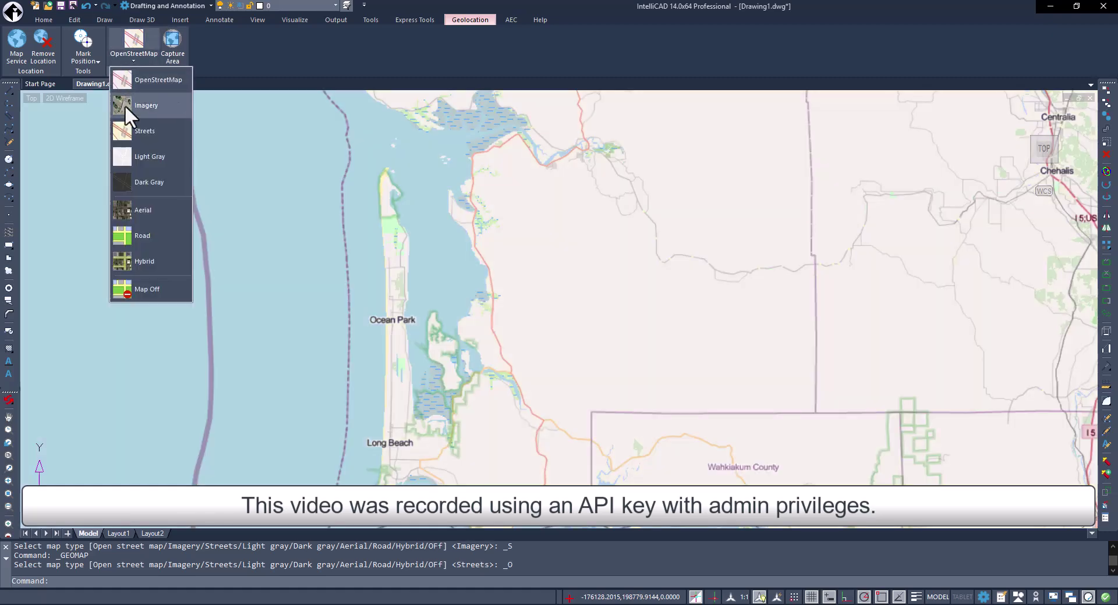
{"action": "left_click", "coordinate": [122, 157]}
{"action": "left_click", "coordinate": [121, 58]}
{"action": "left_click", "coordinate": [116, 181]}
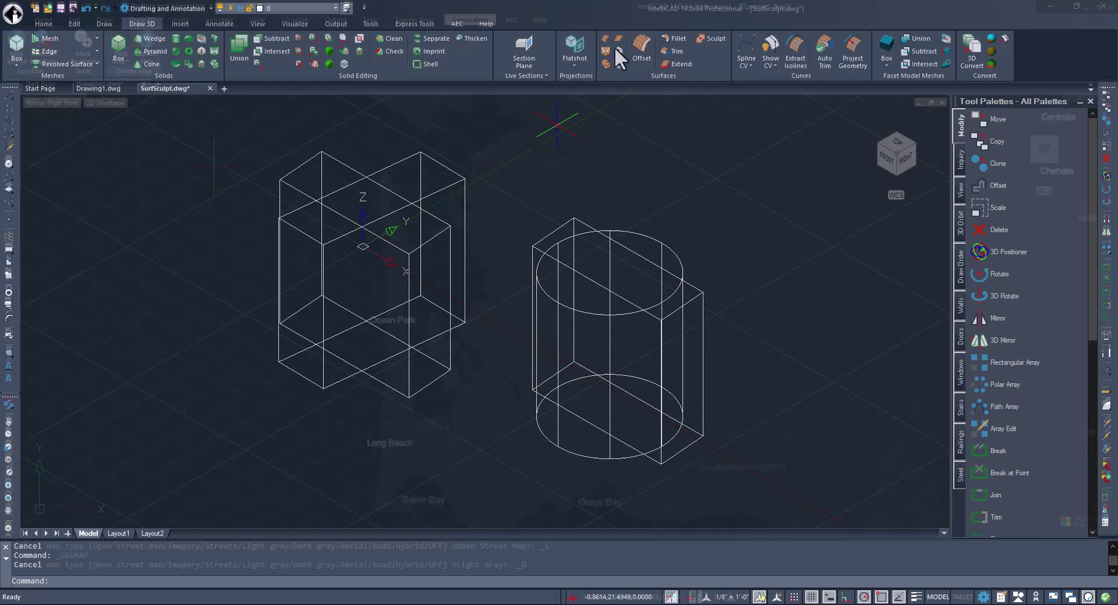
Sculpt the right-hand cylinder and box surfaces into a solid.
{"action": "left_click", "coordinate": [708, 39]}
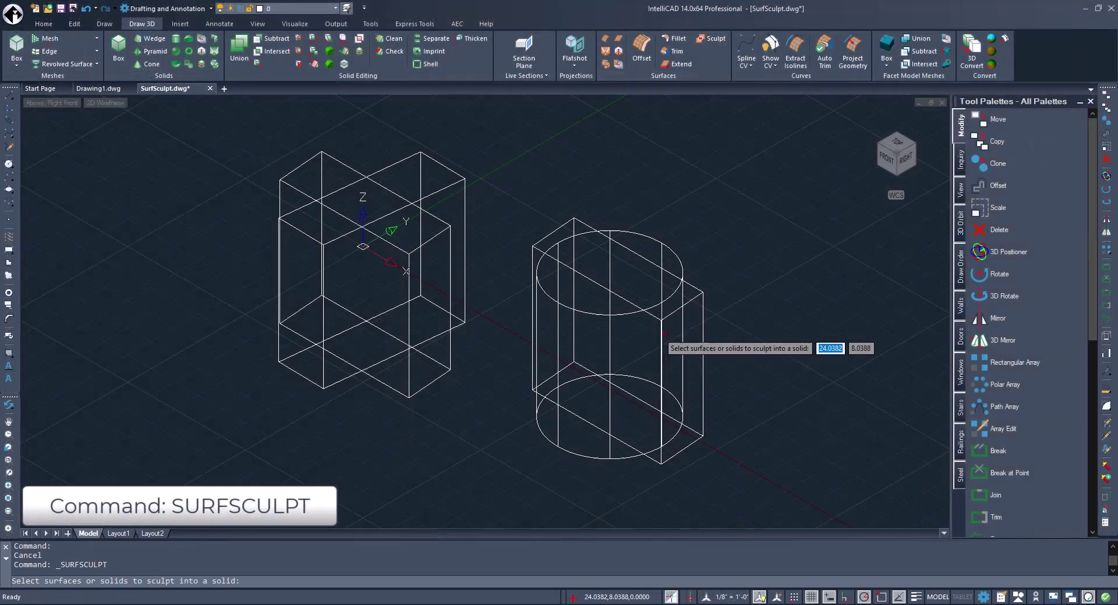
{"action": "left_click", "coordinate": [652, 318]}
{"action": "left_click", "coordinate": [627, 315]}
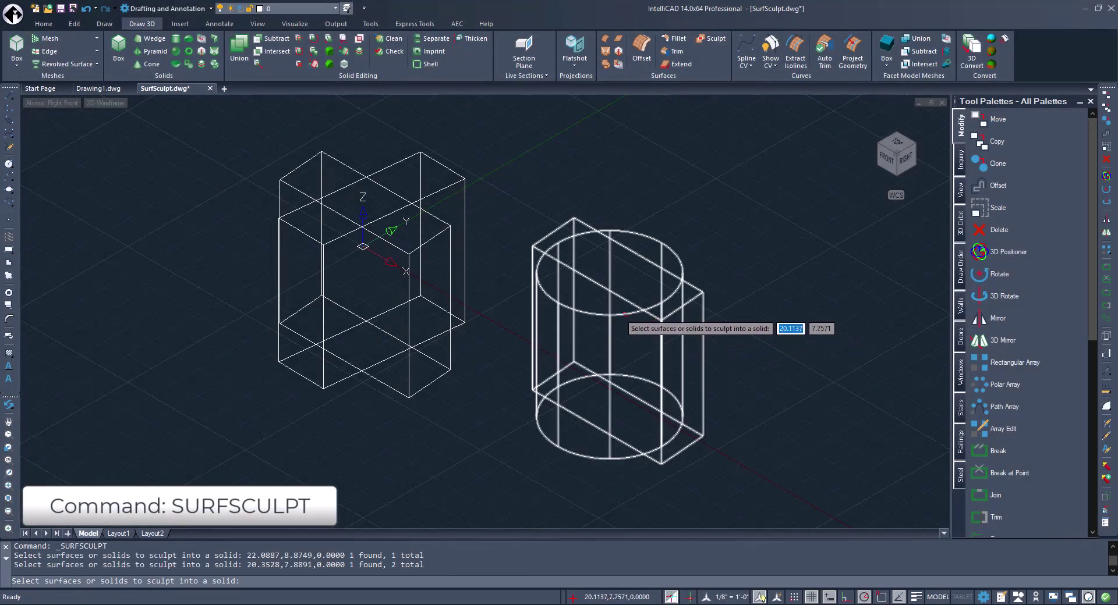
{"action": "key", "text": "Return"}
Sculpt the two left-hand boxes into a solid, then switch back to Drawing1.dwg.
{"action": "left_click", "coordinate": [718, 37]}
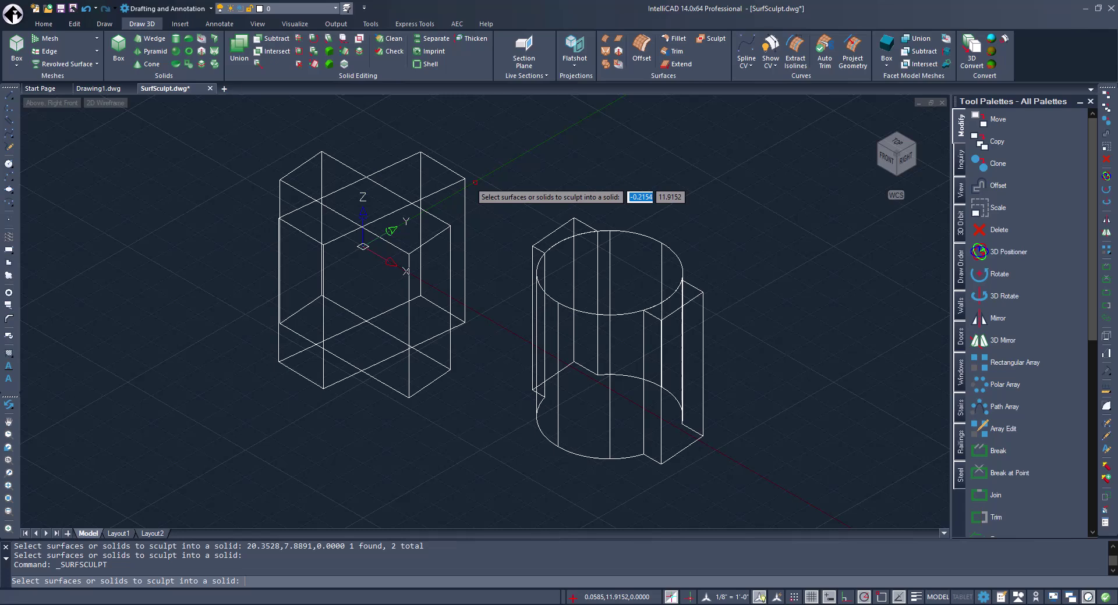
{"action": "left_click", "coordinate": [438, 232]}
{"action": "left_click", "coordinate": [438, 194]}
{"action": "key", "text": "Return"}
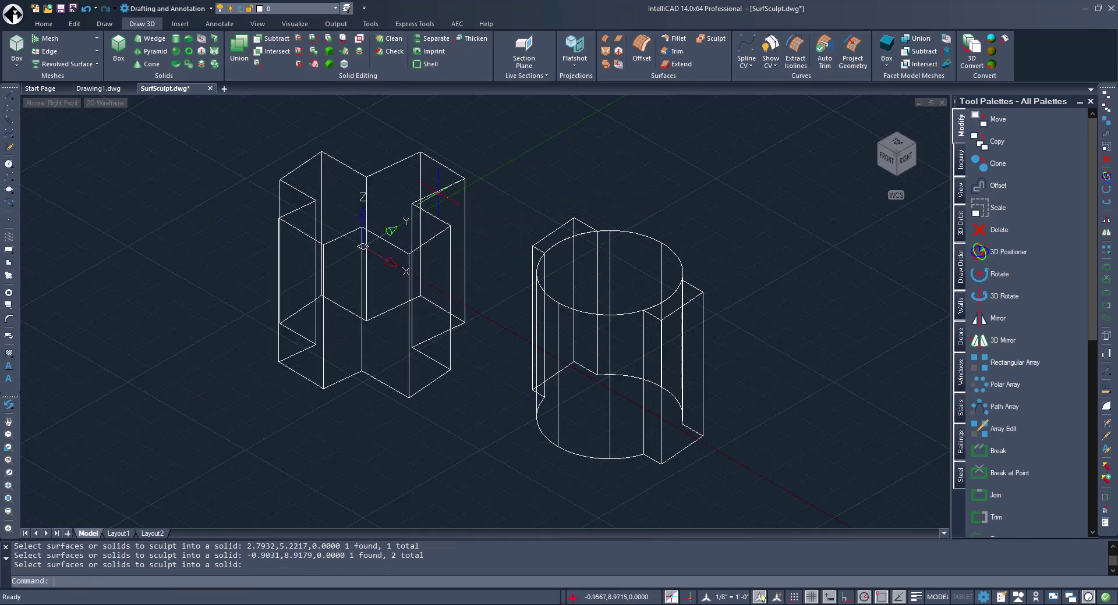
{"action": "left_click", "coordinate": [13, 13]}
{"action": "left_click", "coordinate": [140, 142]}
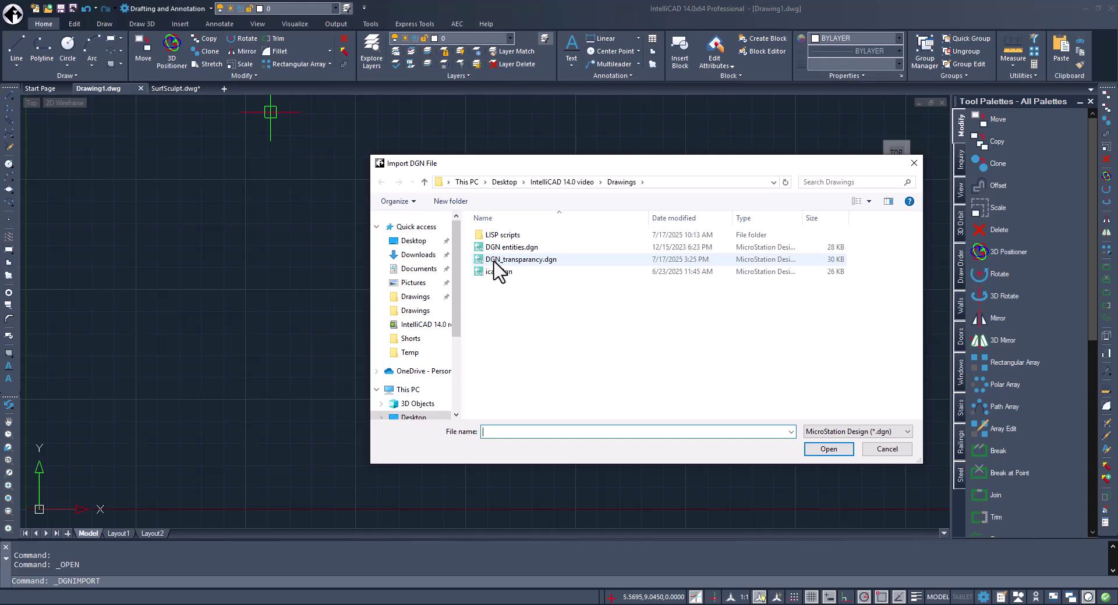
Import DGN_transparancy.dgn with the Current view, reviewing its lineweight and other options.
{"action": "left_click", "coordinate": [520, 259]}
{"action": "left_click", "coordinate": [828, 448]}
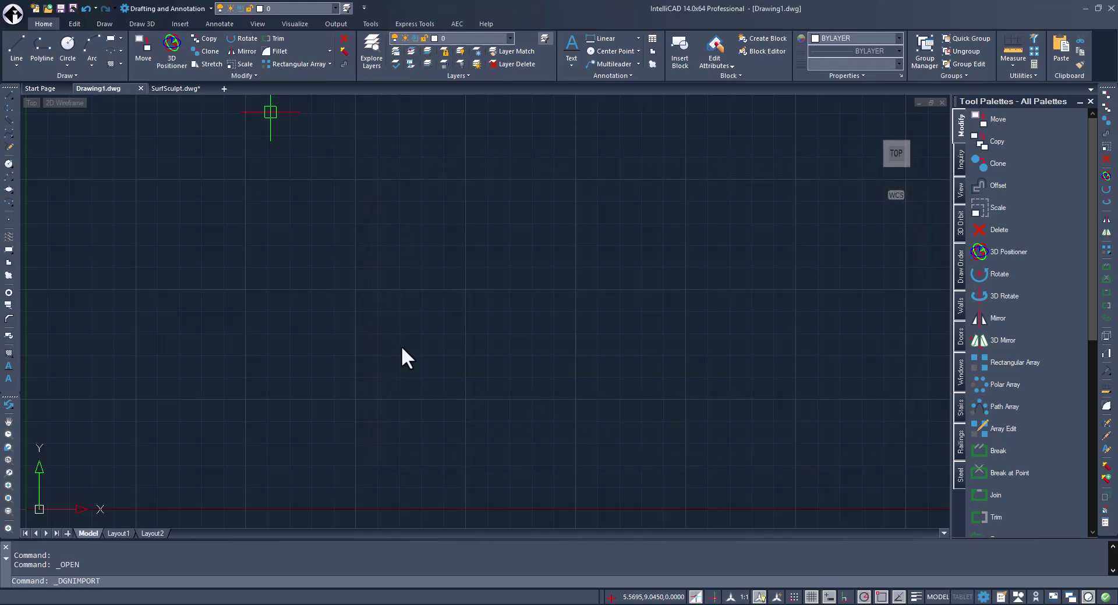
{"action": "left_click", "coordinate": [469, 269]}
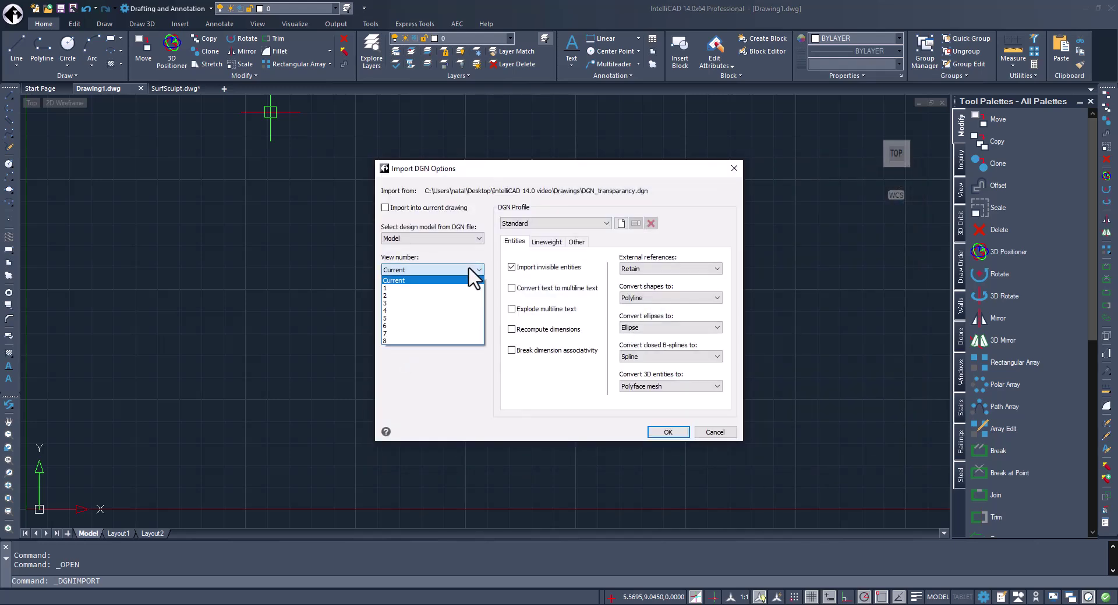
{"action": "left_click", "coordinate": [469, 269]}
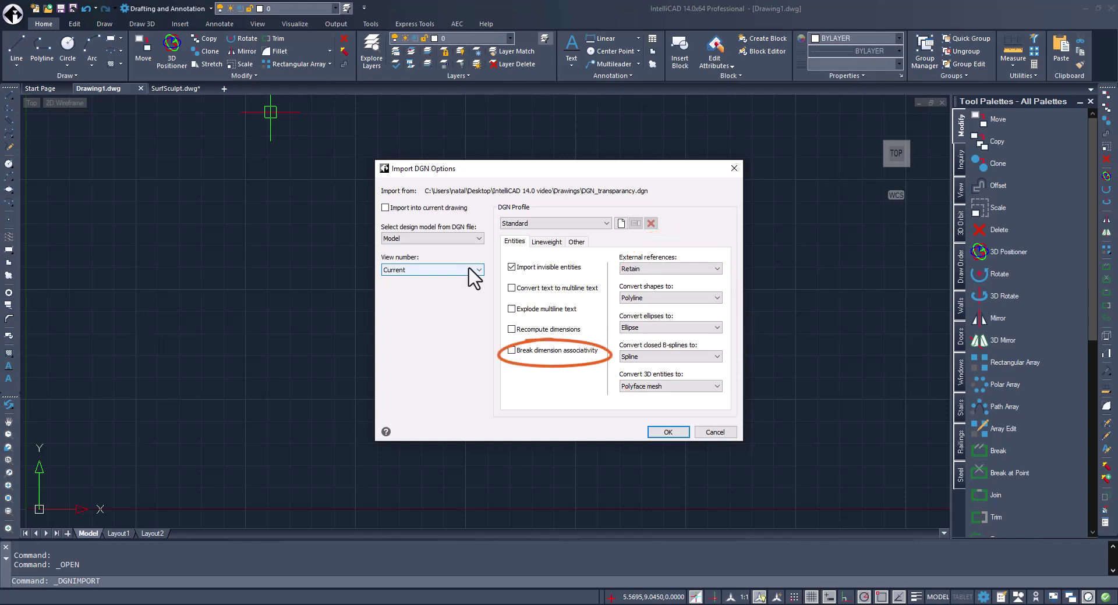
{"action": "left_click", "coordinate": [547, 243]}
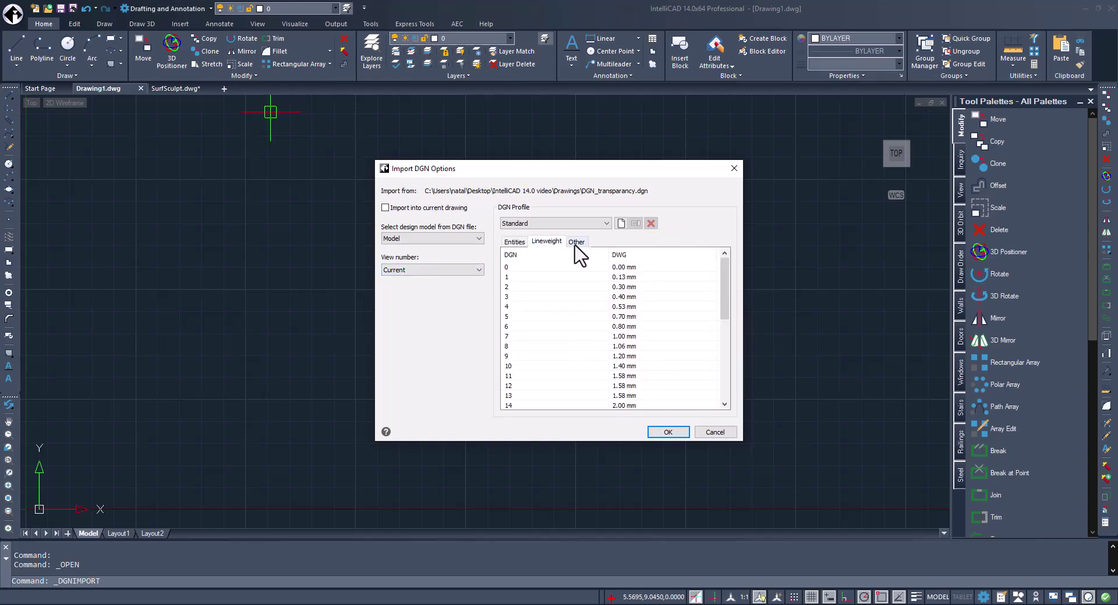
{"action": "left_click", "coordinate": [577, 242]}
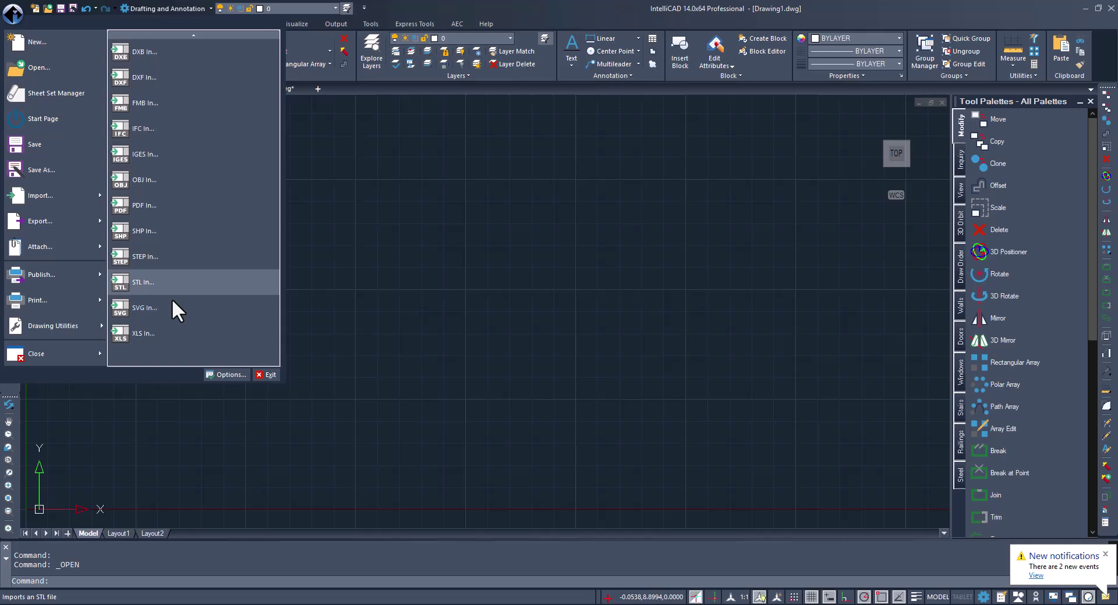
Bring in Coffee and donut.svg with SVG In.
{"action": "left_click", "coordinate": [172, 301]}
{"action": "left_click", "coordinate": [515, 260]}
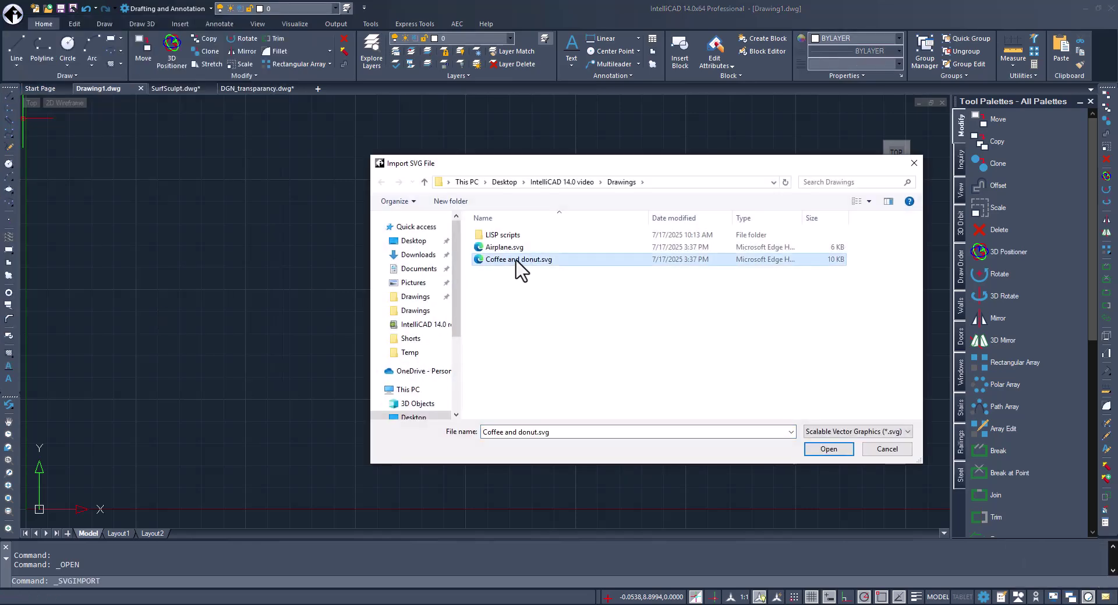
{"action": "left_click", "coordinate": [829, 451]}
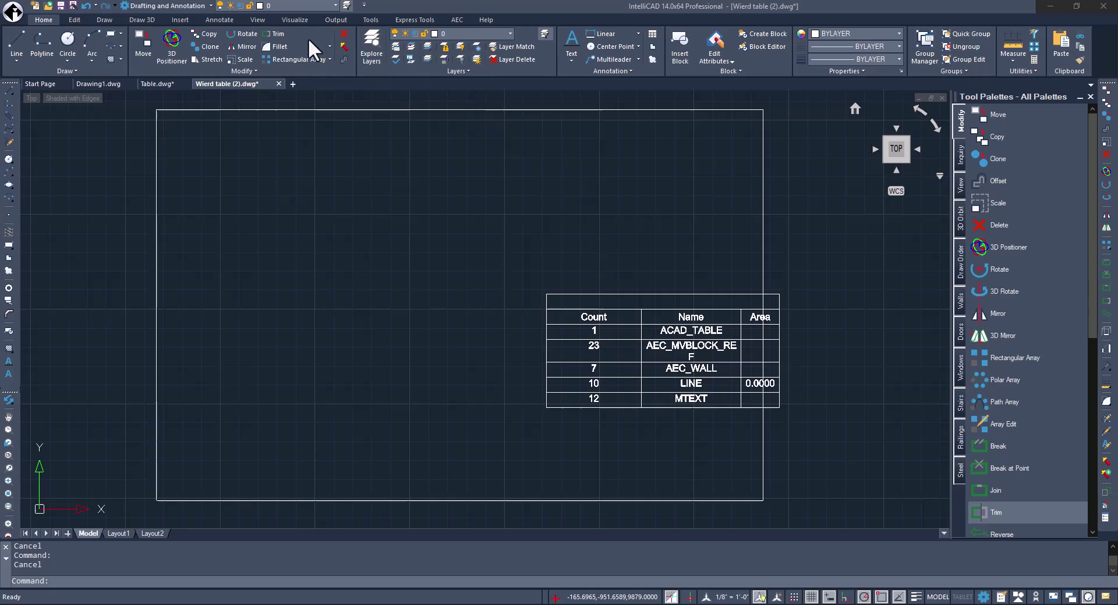
Start Trim and pick near the table's Area column, which finds no entity.
{"action": "left_click", "coordinate": [279, 33]}
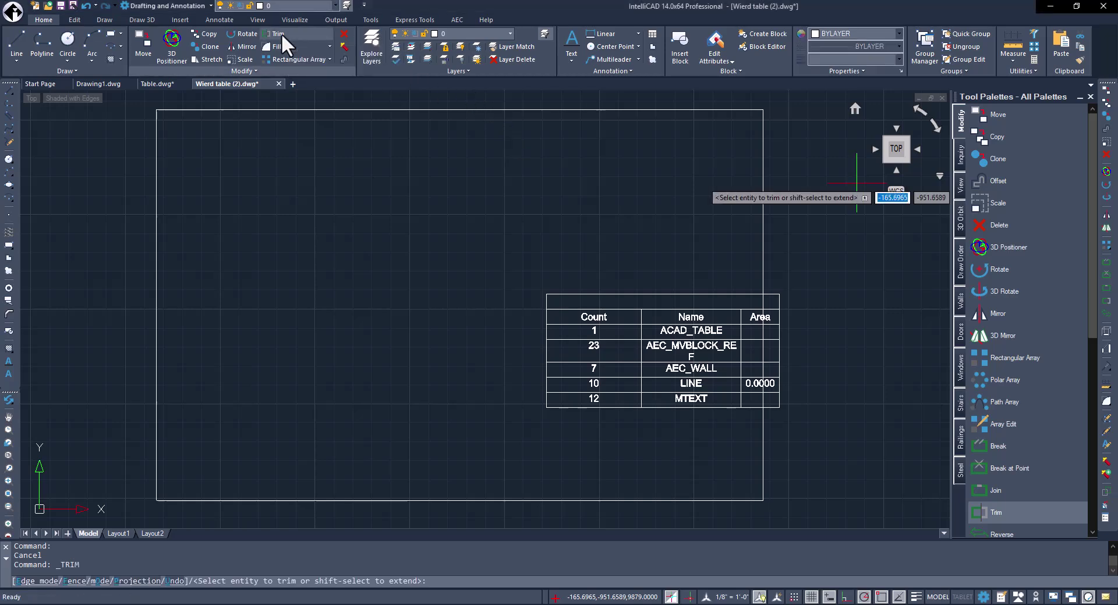
{"action": "left_click", "coordinate": [763, 303]}
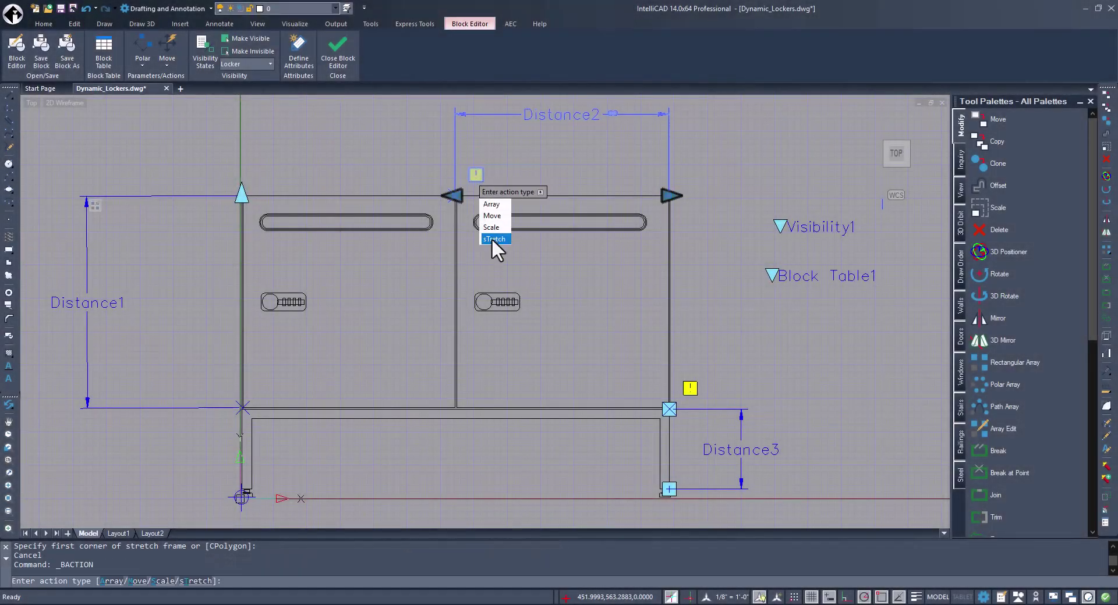
Add a stretch action on Distance3, cancel at the stretch frame, then restart and pick its parameter point.
{"action": "left_click", "coordinate": [491, 238]}
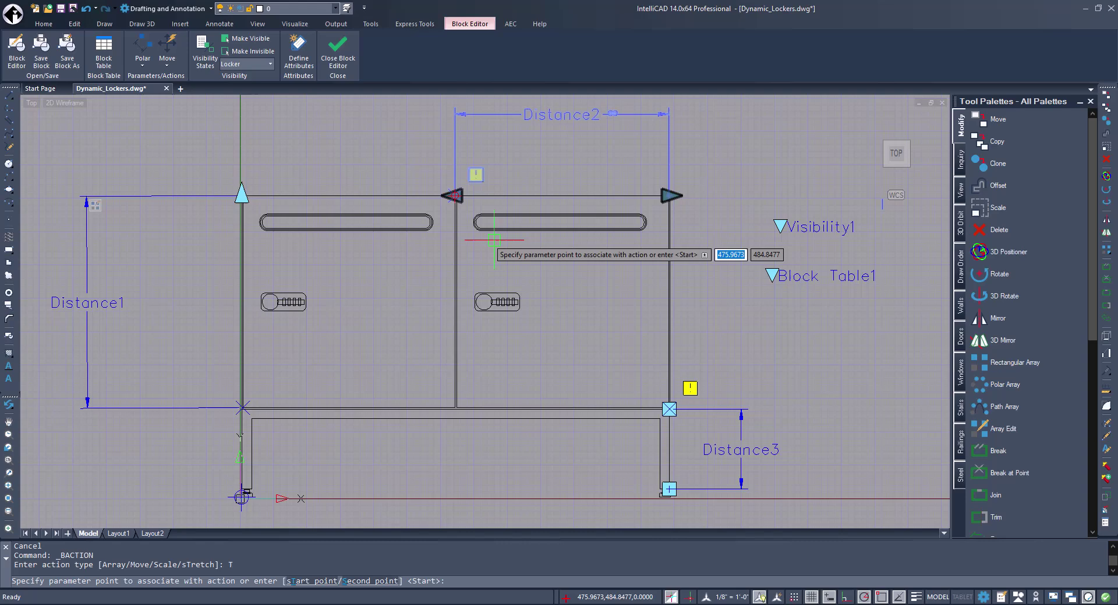
{"action": "left_click", "coordinate": [511, 246]}
{"action": "key", "text": "Escape"}
{"action": "key", "text": "Return"}
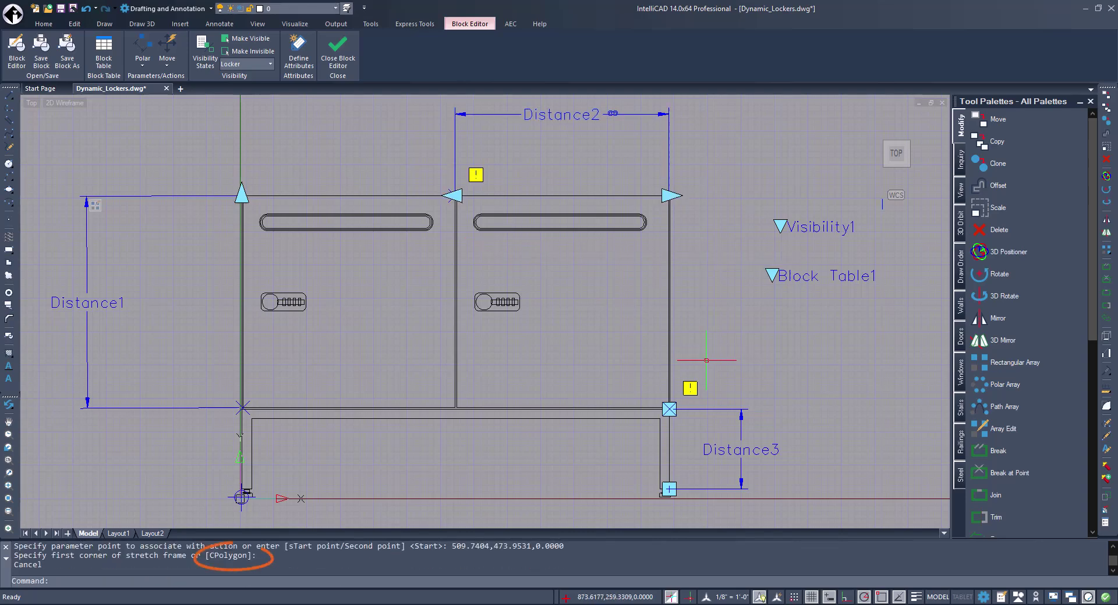
{"action": "left_click", "coordinate": [704, 453]}
{"action": "left_click", "coordinate": [705, 464]}
{"action": "left_click", "coordinate": [704, 464]}
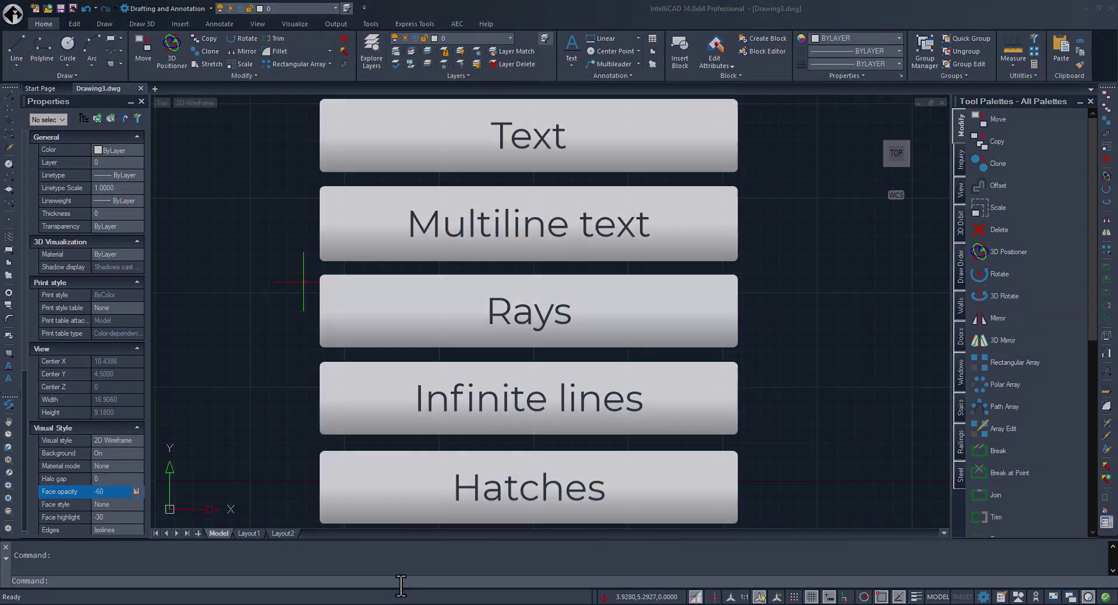
Run QCDECIMALSEPARATOR and cancel it.
{"action": "type", "text": "QCDECima"}
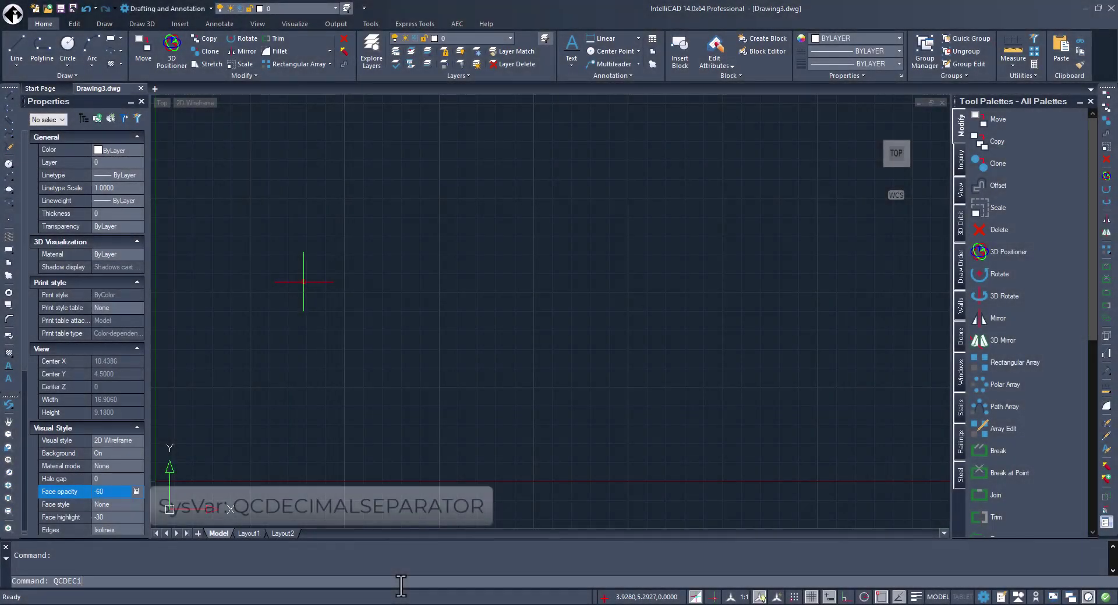
{"action": "key", "text": "Return"}
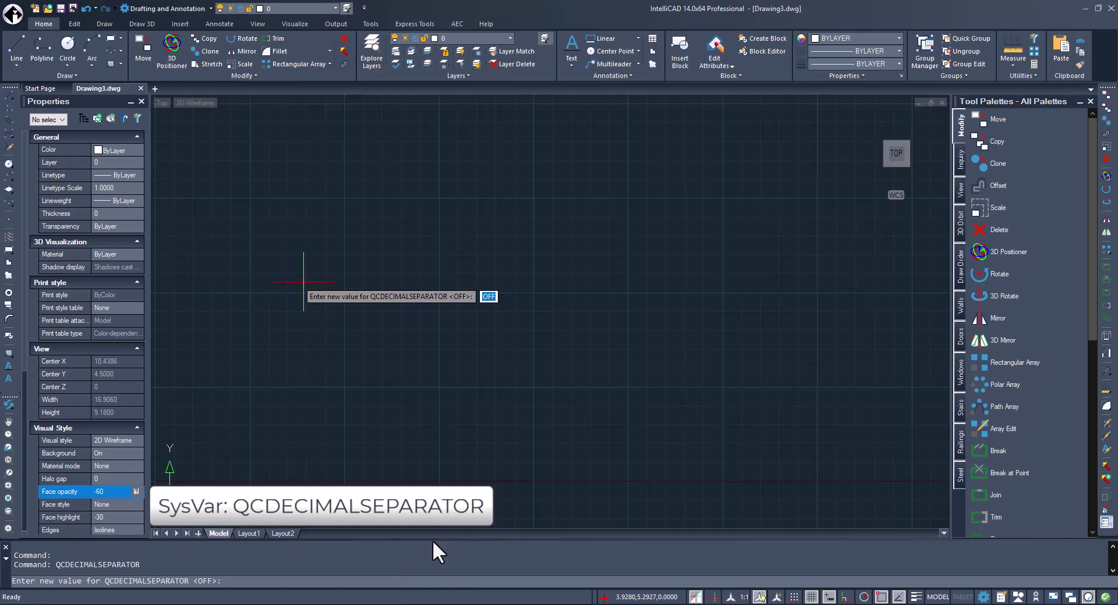
{"action": "left_click", "coordinate": [131, 492]}
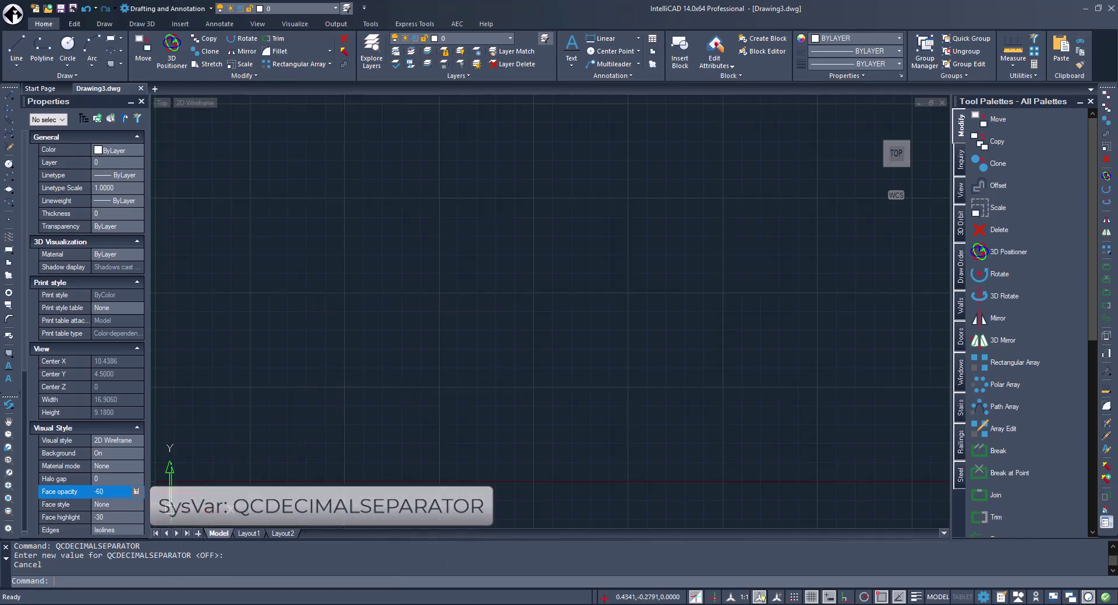
Enter 7.2 in Face opacity's Quick Calculator, then close without applying, keeping -60.
{"action": "left_click", "coordinate": [136, 491]}
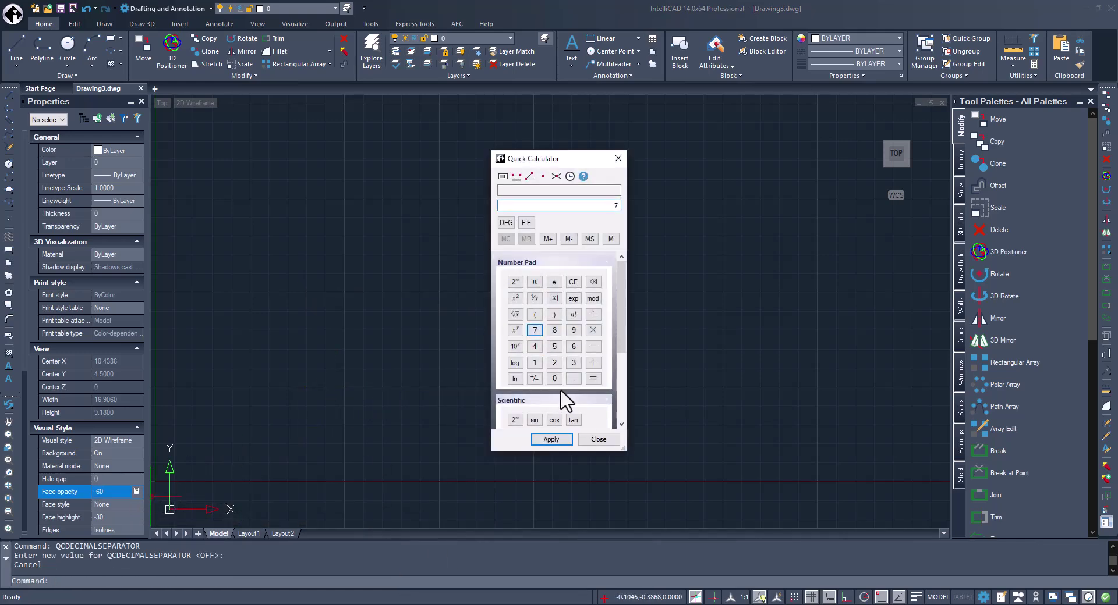
{"action": "left_click", "coordinate": [555, 364]}
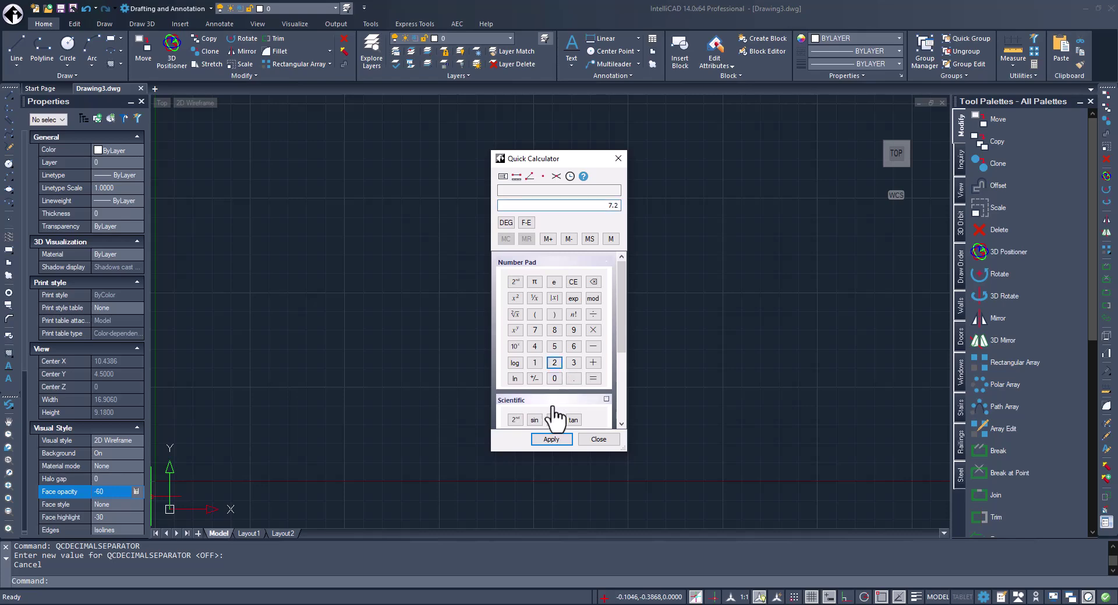
{"action": "left_click", "coordinate": [609, 443]}
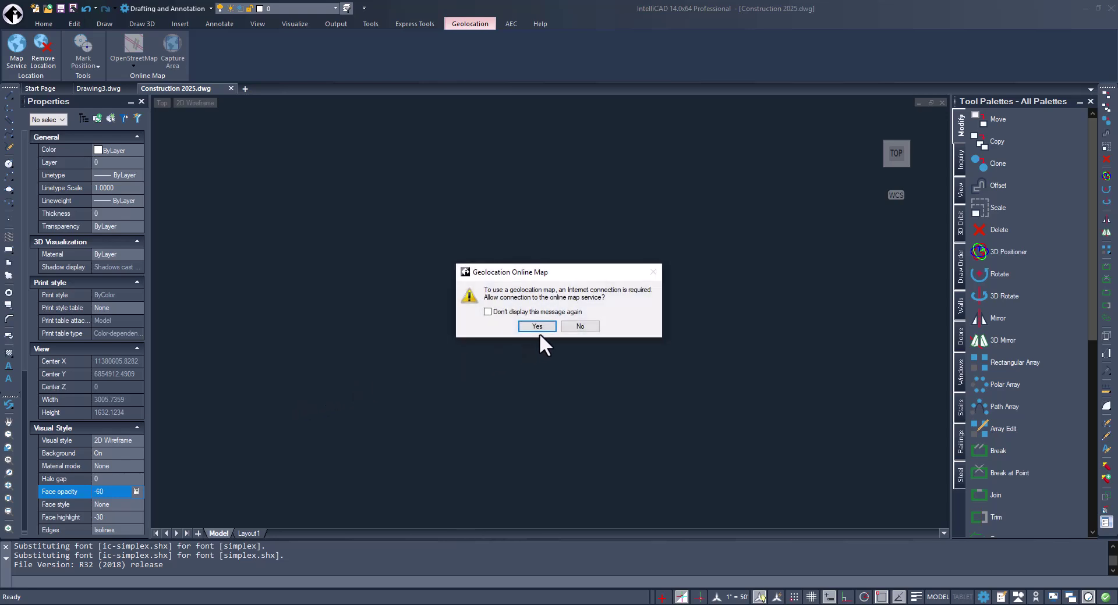
Allow the Geolocation Online Map connection and accept the Proxy Information notice.
{"action": "left_click", "coordinate": [537, 327]}
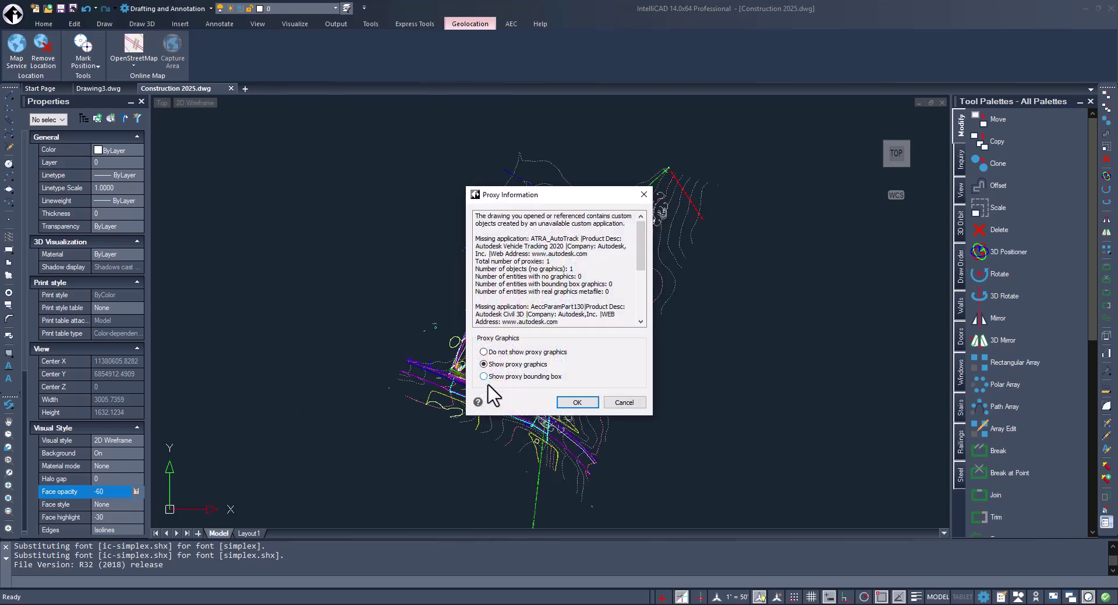
{"action": "left_click", "coordinate": [579, 405]}
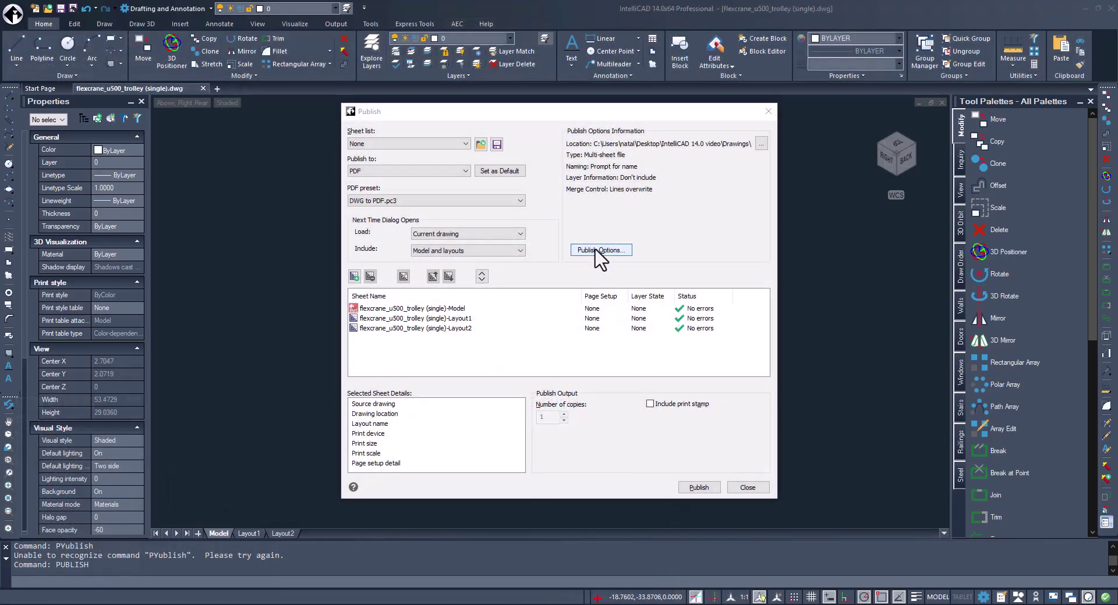
Keep Prompt for name enabled in the PDF publish options and publish the trolley sheets.
{"action": "left_click", "coordinate": [600, 251]}
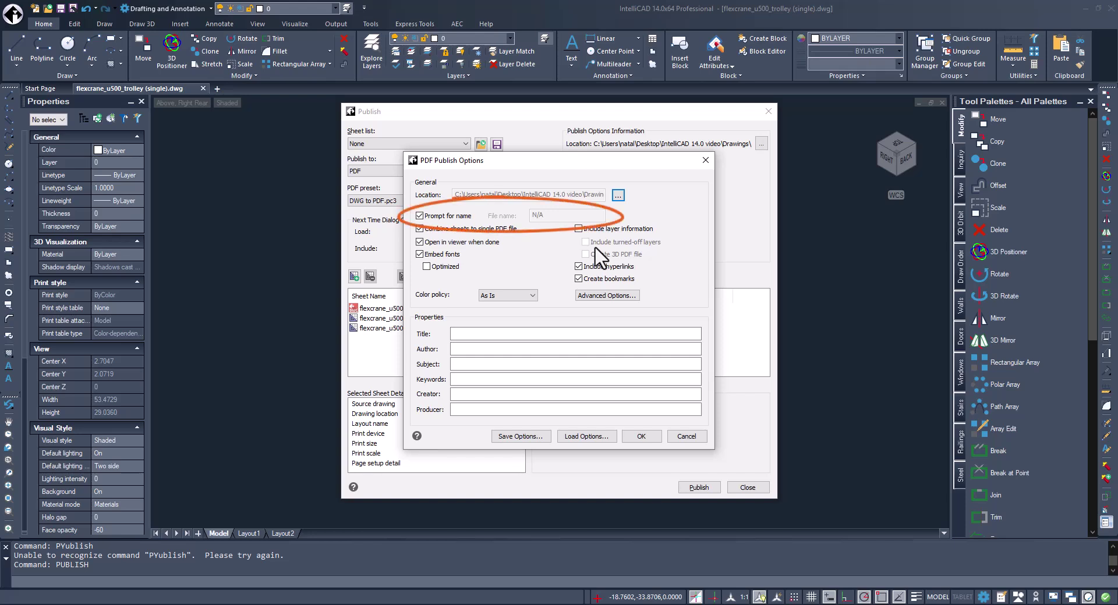
{"action": "left_click", "coordinate": [419, 216]}
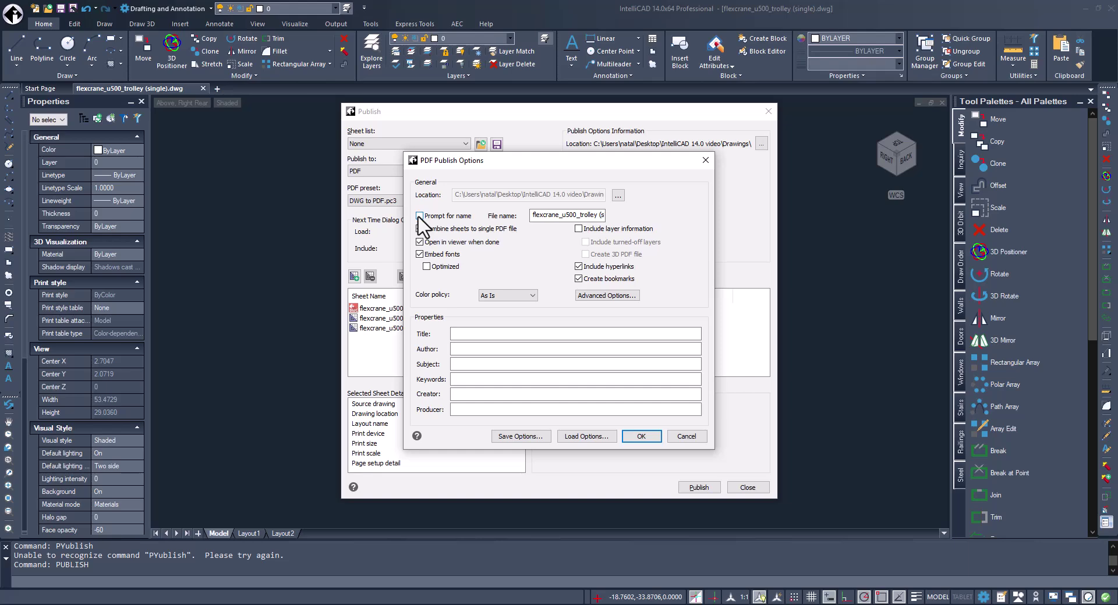
{"action": "left_click", "coordinate": [419, 215]}
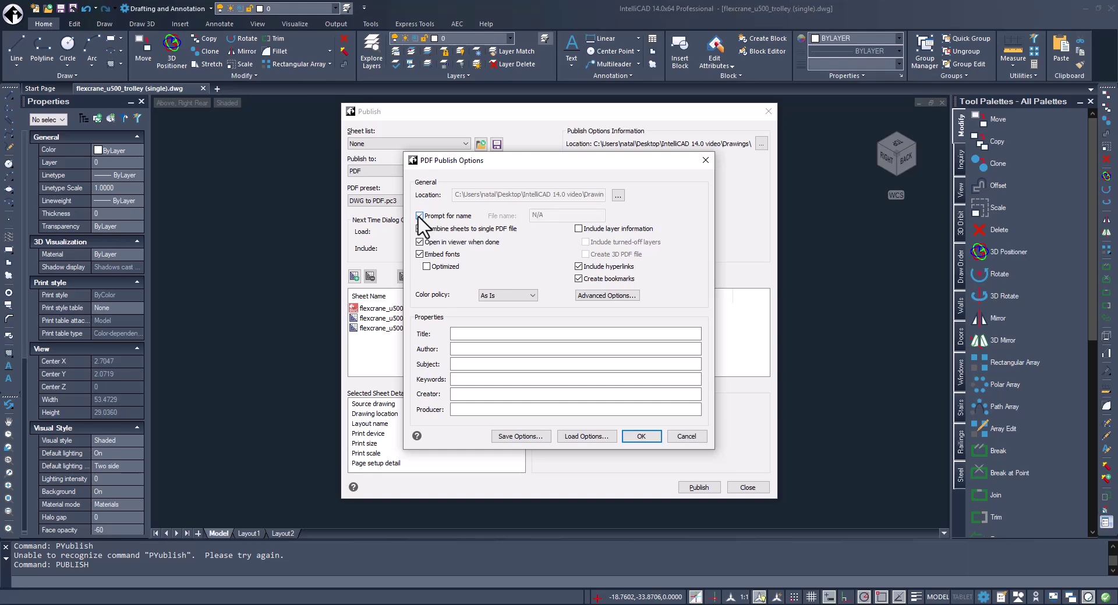
{"action": "left_click", "coordinate": [642, 438]}
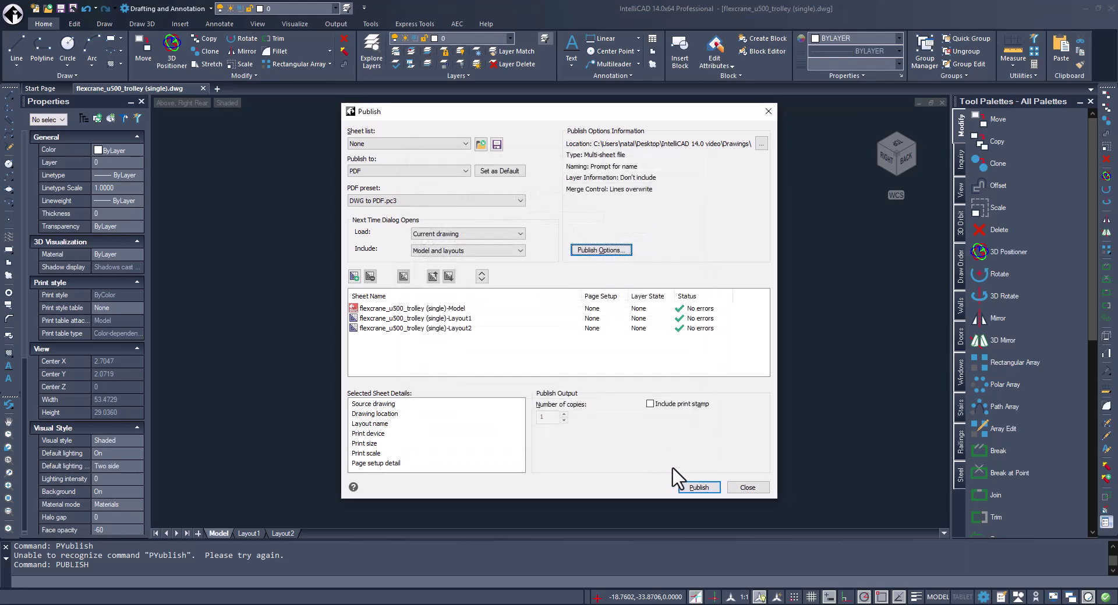
{"action": "left_click", "coordinate": [687, 487]}
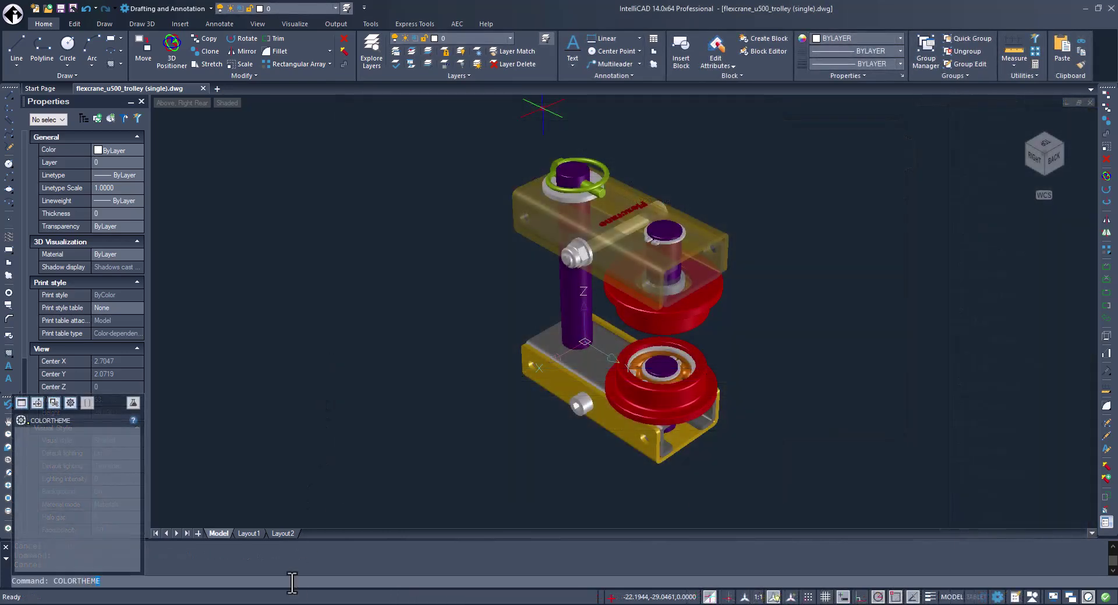
Set COLORTHEME to 1, dismiss the theme notice, then set COLORTHEME to 2.
{"action": "key", "text": "Return"}
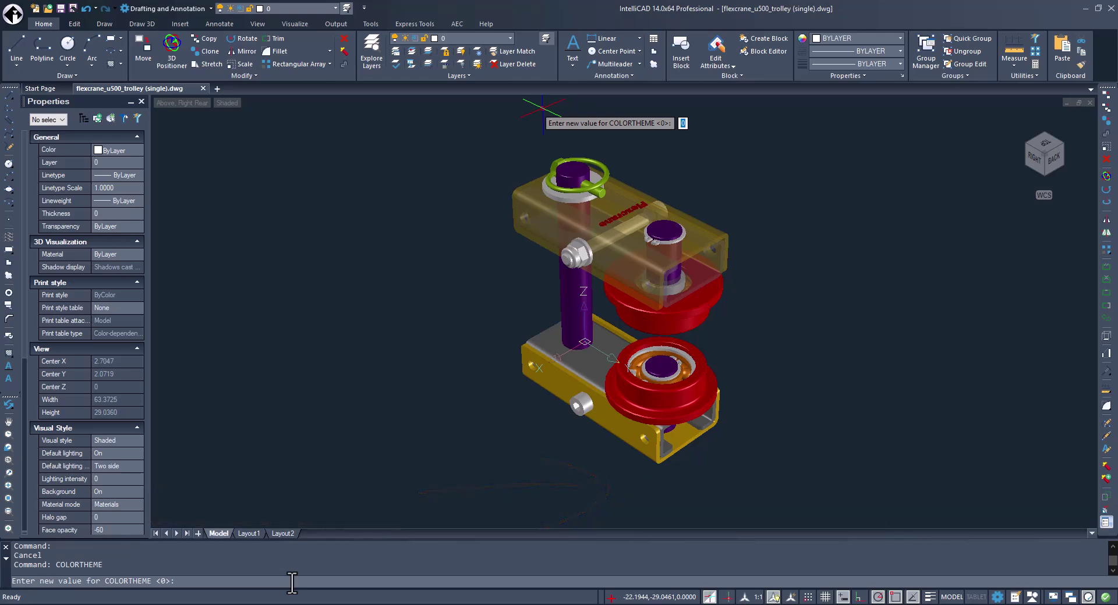
{"action": "type", "text": "1"}
{"action": "key", "text": "Return"}
{"action": "key", "text": "Return"}
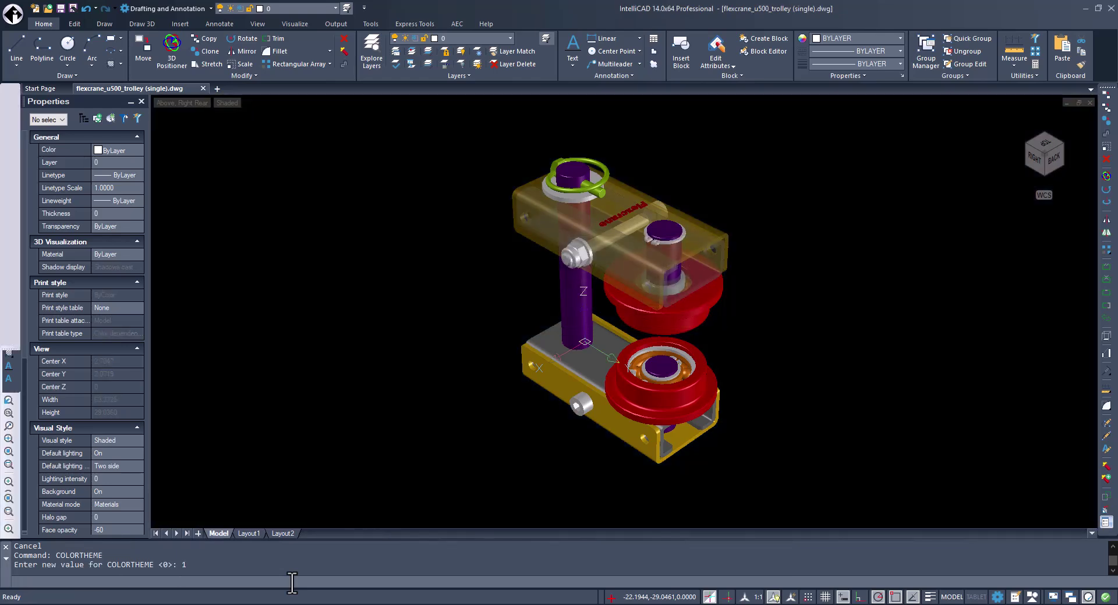
{"action": "key", "text": "Return"}
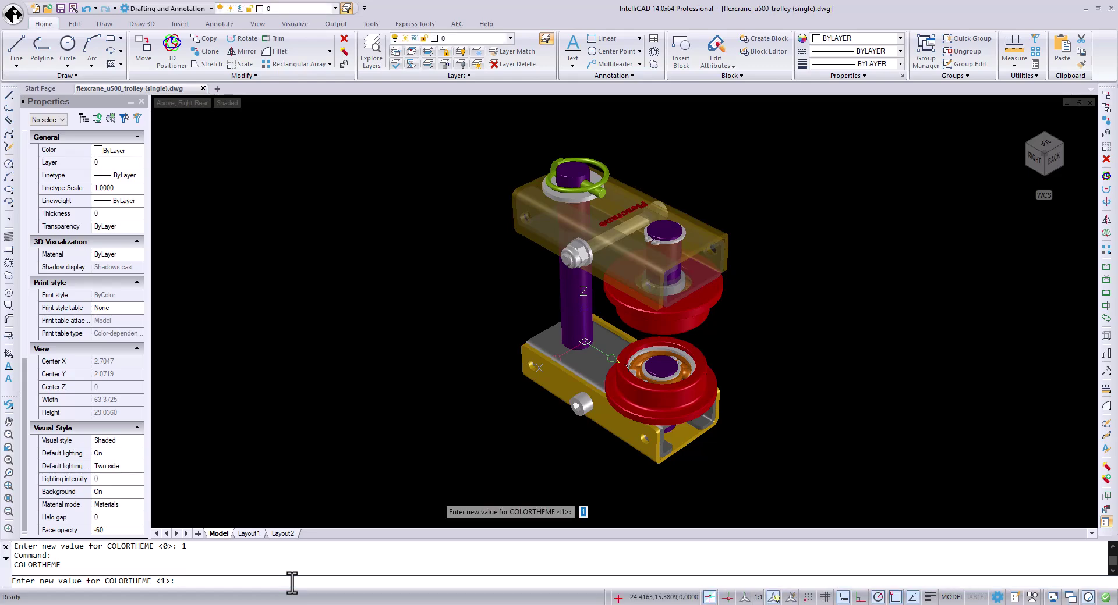
{"action": "type", "text": "2"}
{"action": "key", "text": "Return"}
{"action": "key", "text": "Return"}
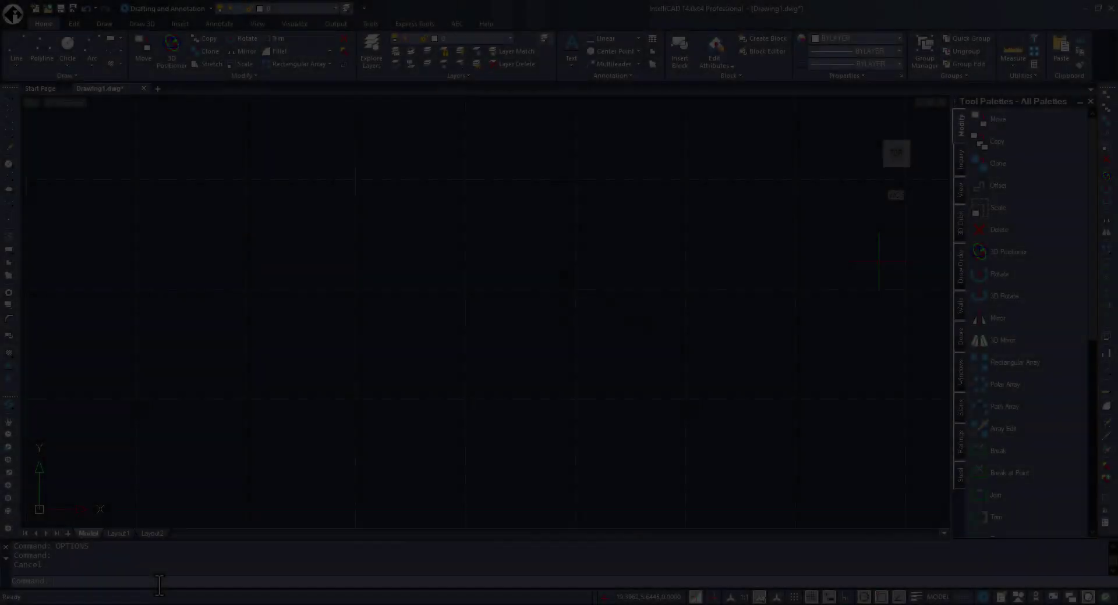
{"action": "key", "text": "Escape"}
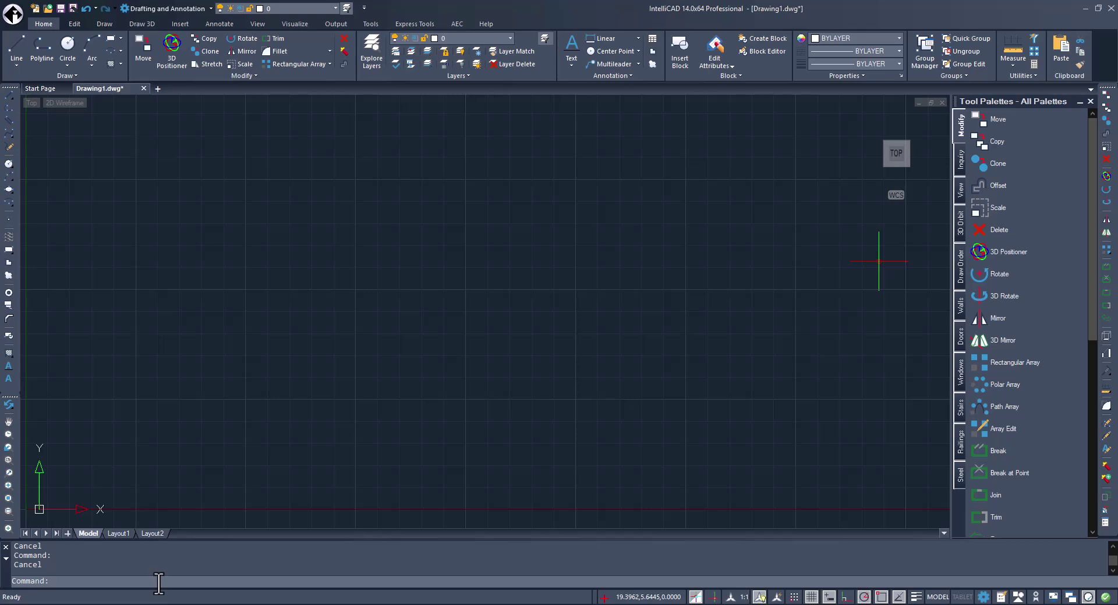
{"action": "type", "text": "isa"}
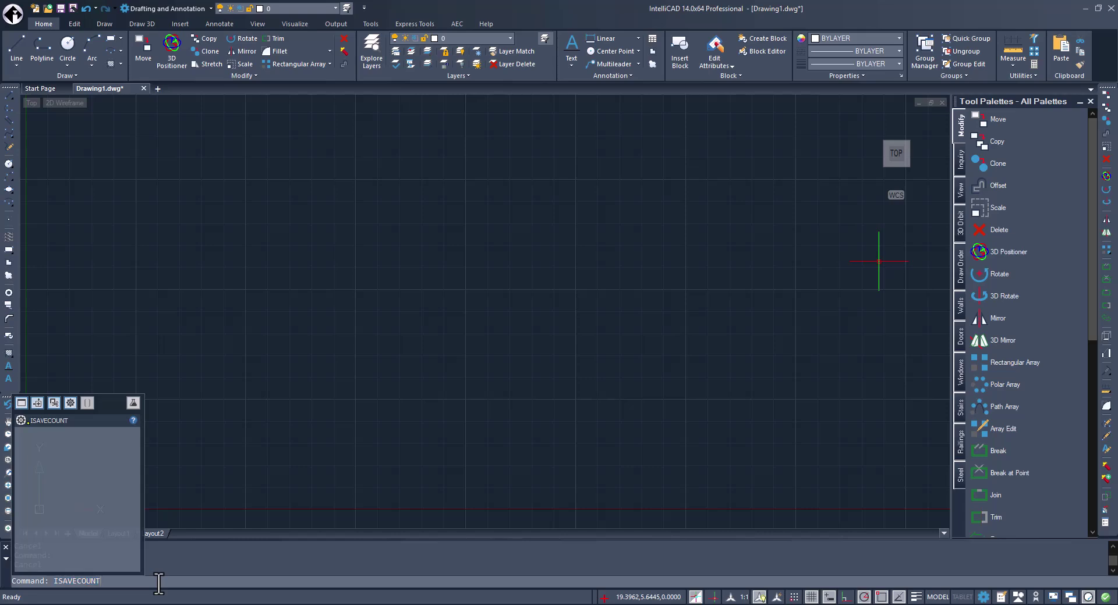
{"action": "key", "text": "Return"}
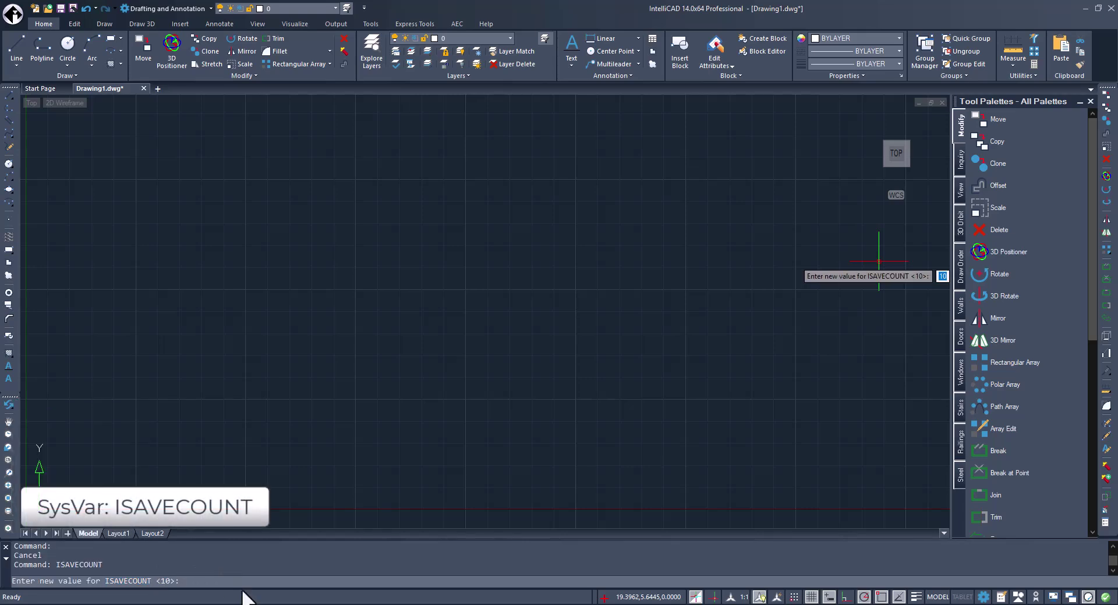
{"action": "key", "text": "Escape"}
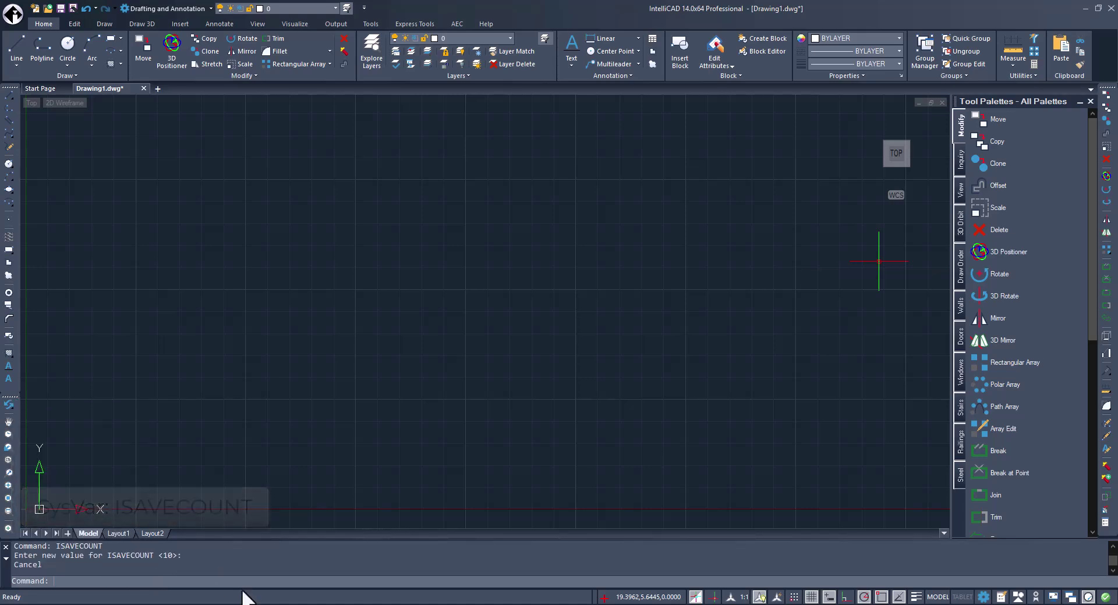